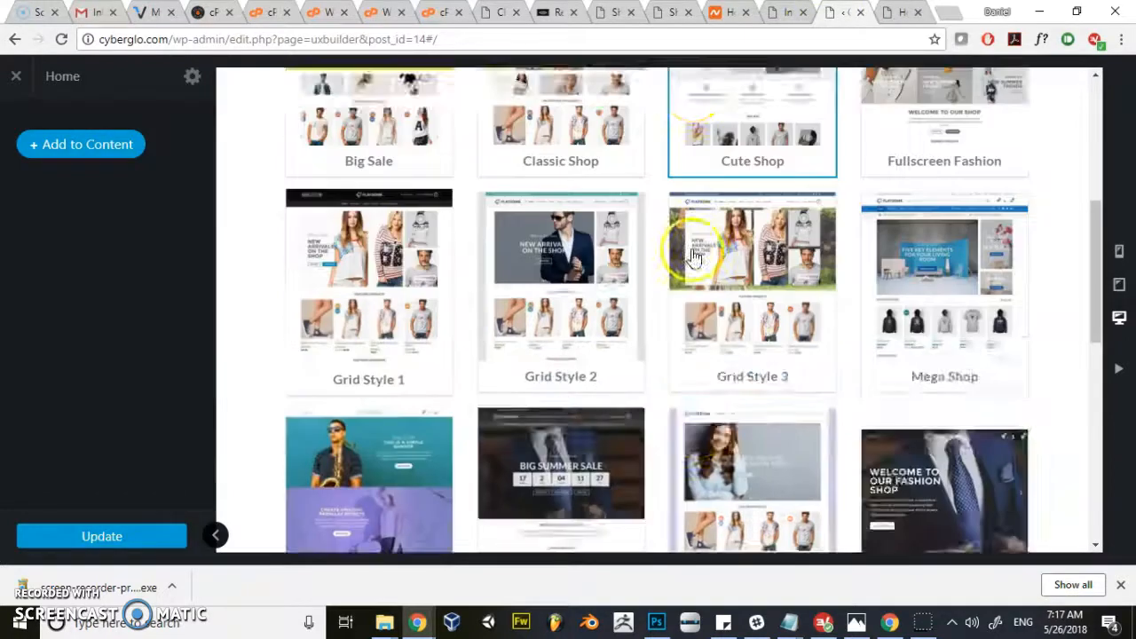
Browse the layout templates and apply the Agency layout to the Home page.
scroll(473, 204, "down", 2)
scroll(497, 236, "up", 2)
scroll(830, 258, "up", 8)
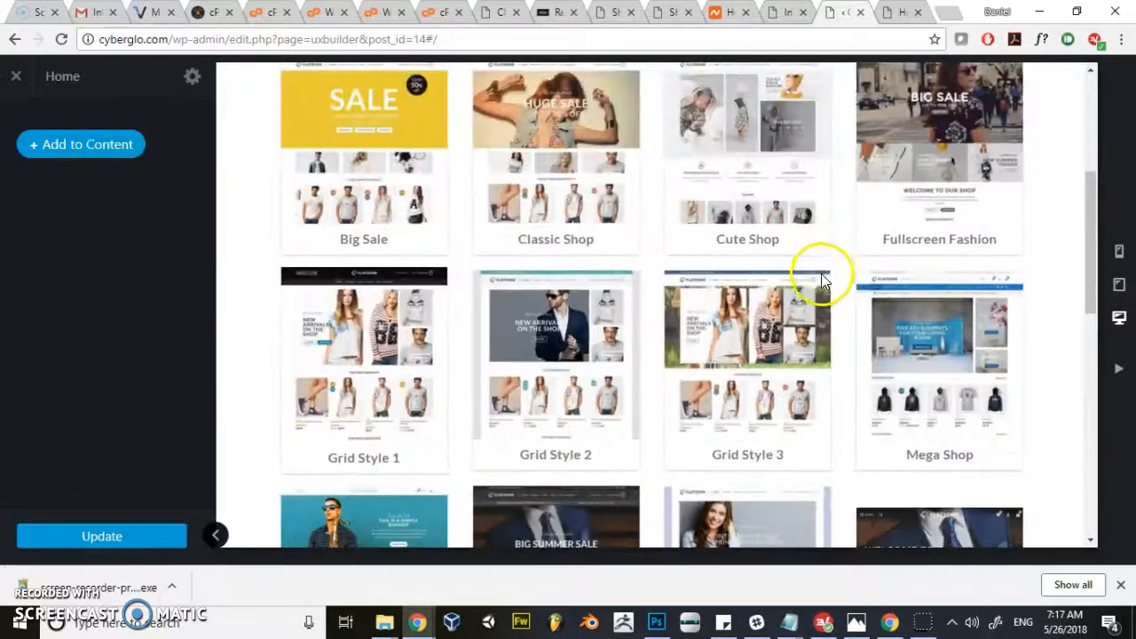
scroll(806, 254, "up", 4)
scroll(681, 266, "down", 7)
scroll(801, 251, "down", 1)
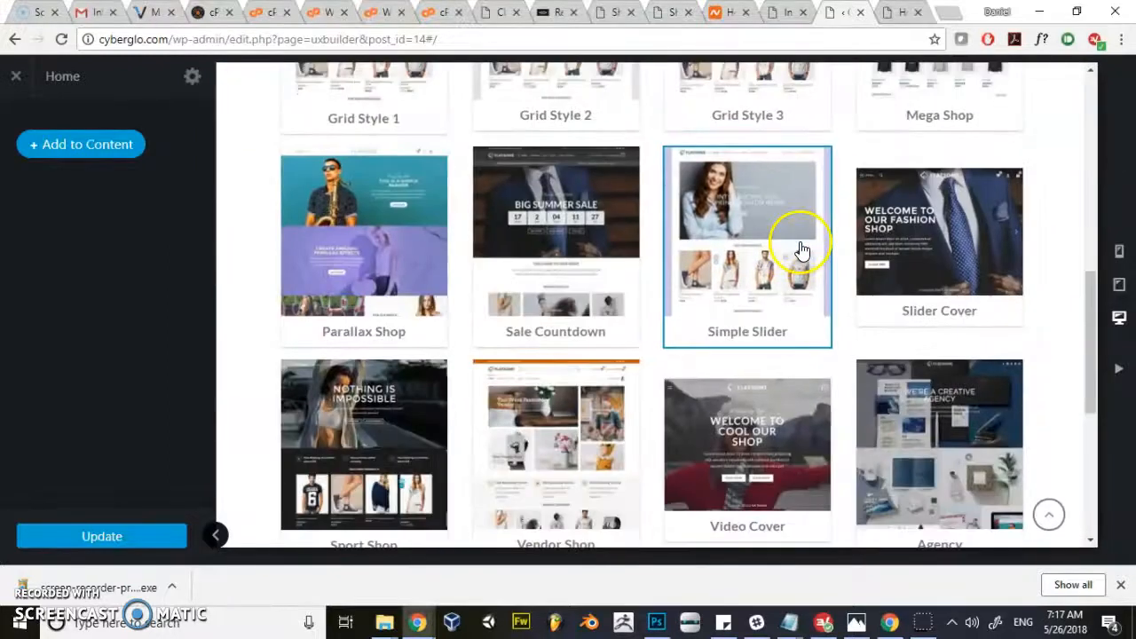
scroll(533, 306, "down", 3)
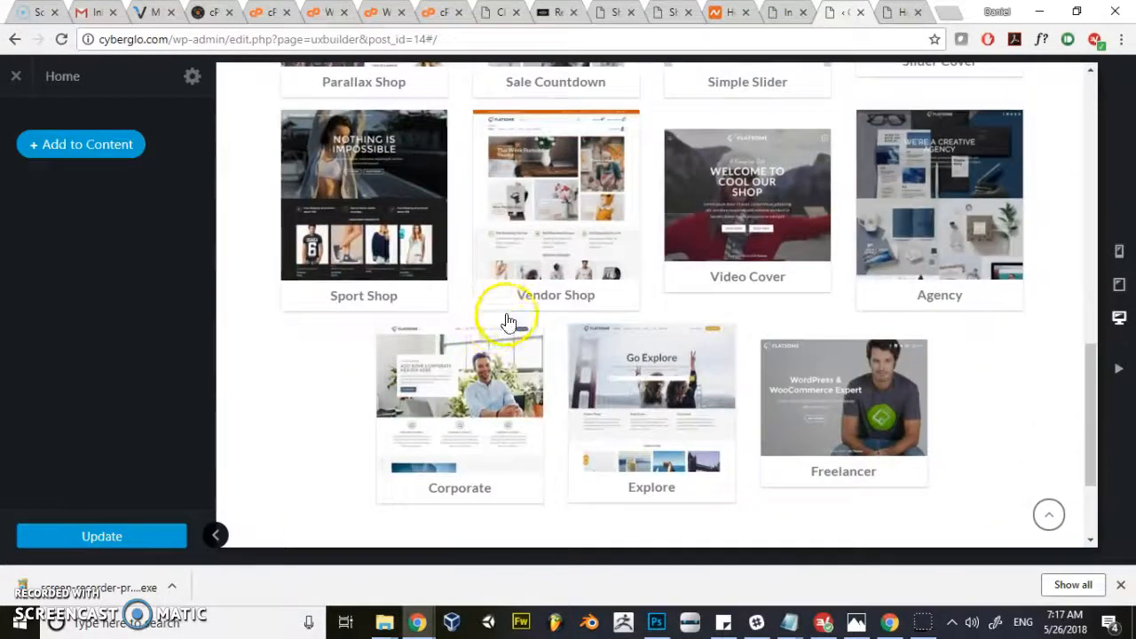
scroll(723, 323, "up", 1)
scroll(824, 401, "down", 1)
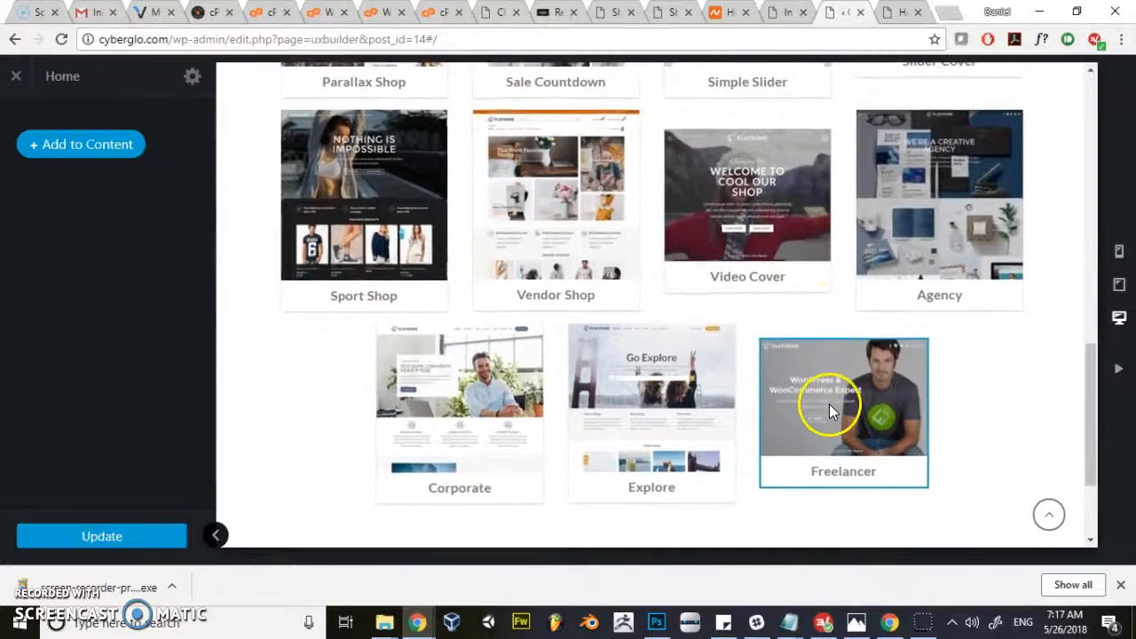
scroll(893, 373, "up", 2)
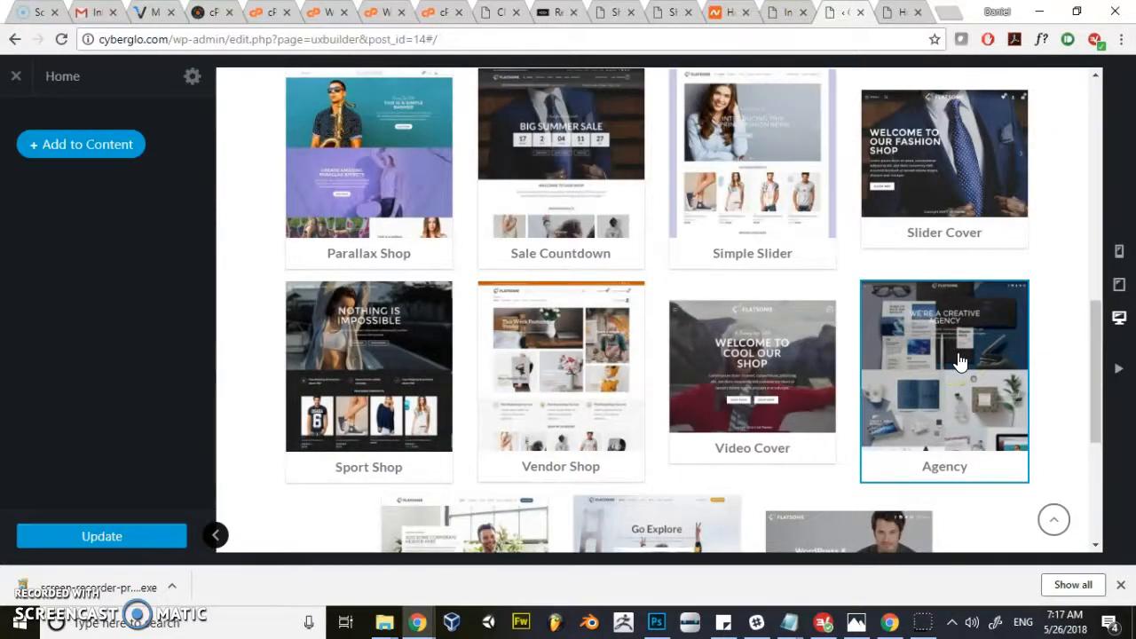
left_click(964, 435)
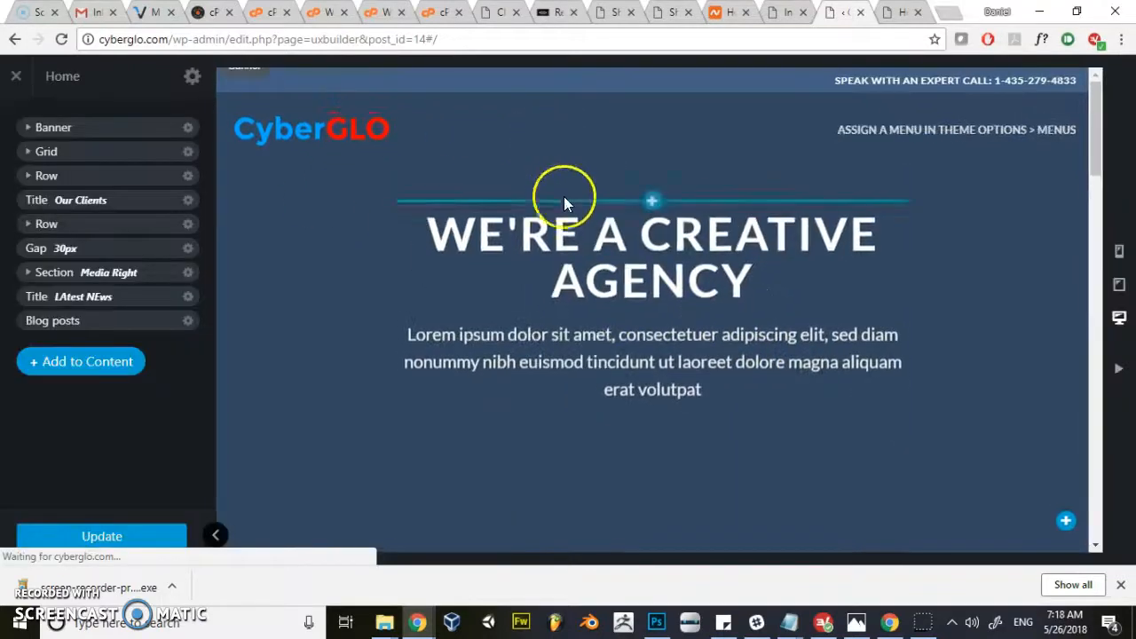
Look through the sections of the Agency layout, from the header banner down to the contact area.
scroll(567, 224, "down", 15)
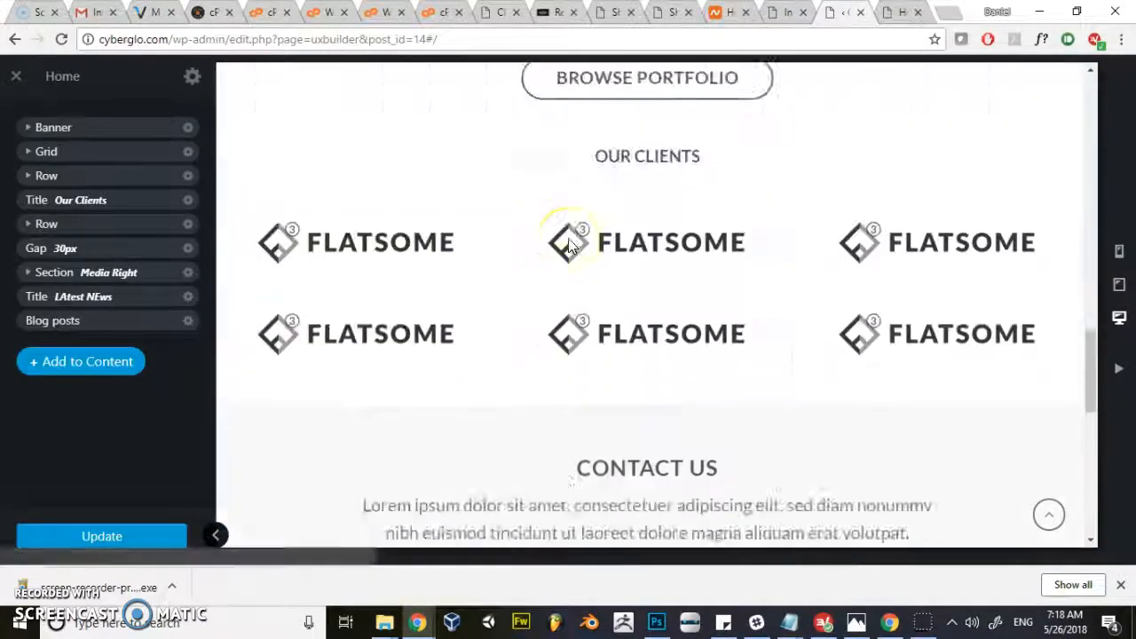
scroll(568, 238, "down", 8)
scroll(568, 238, "up", 12)
scroll(567, 239, "up", 8)
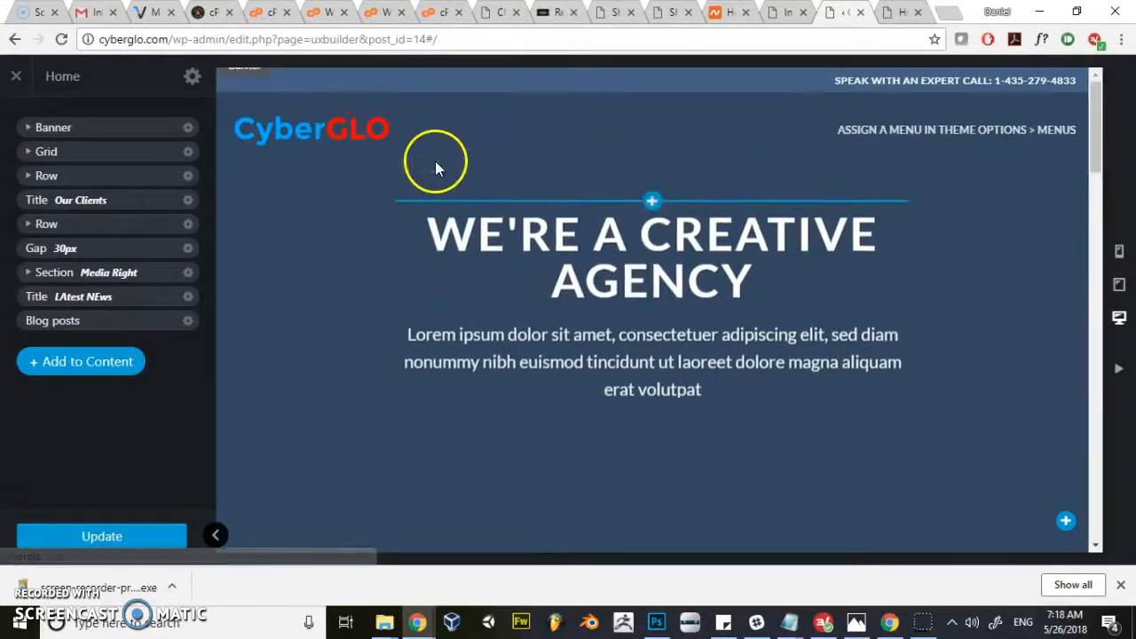
scroll(538, 178, "down", 5)
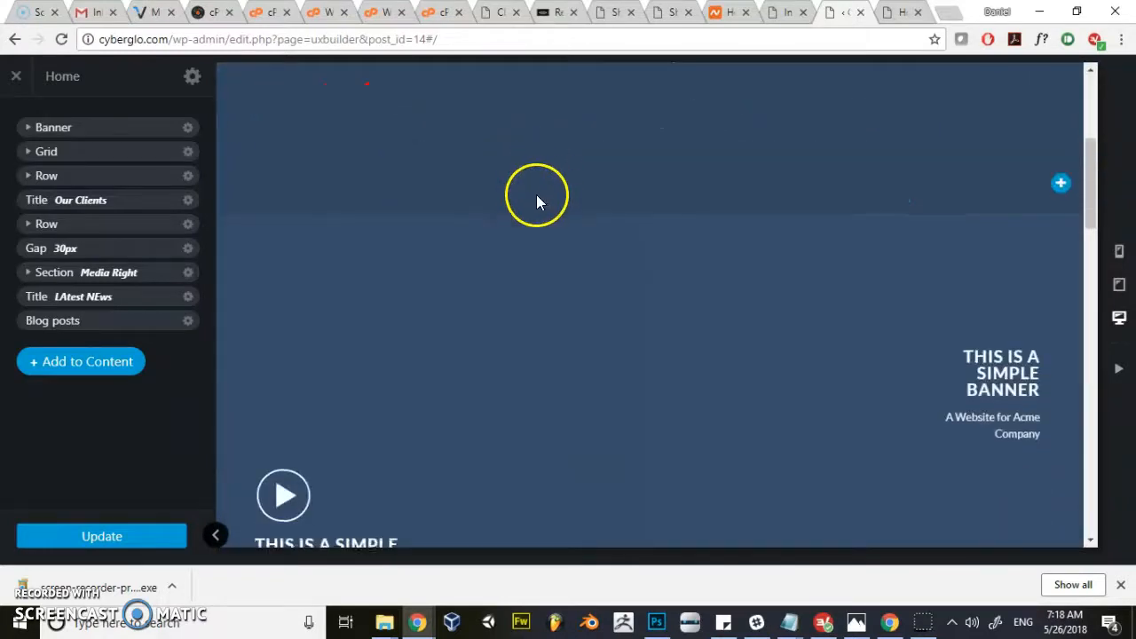
scroll(504, 240, "down", 4)
Preview the page with the editor sidebar collapsed and the downloads bar closed, and restore the sidebar.
left_click(215, 536)
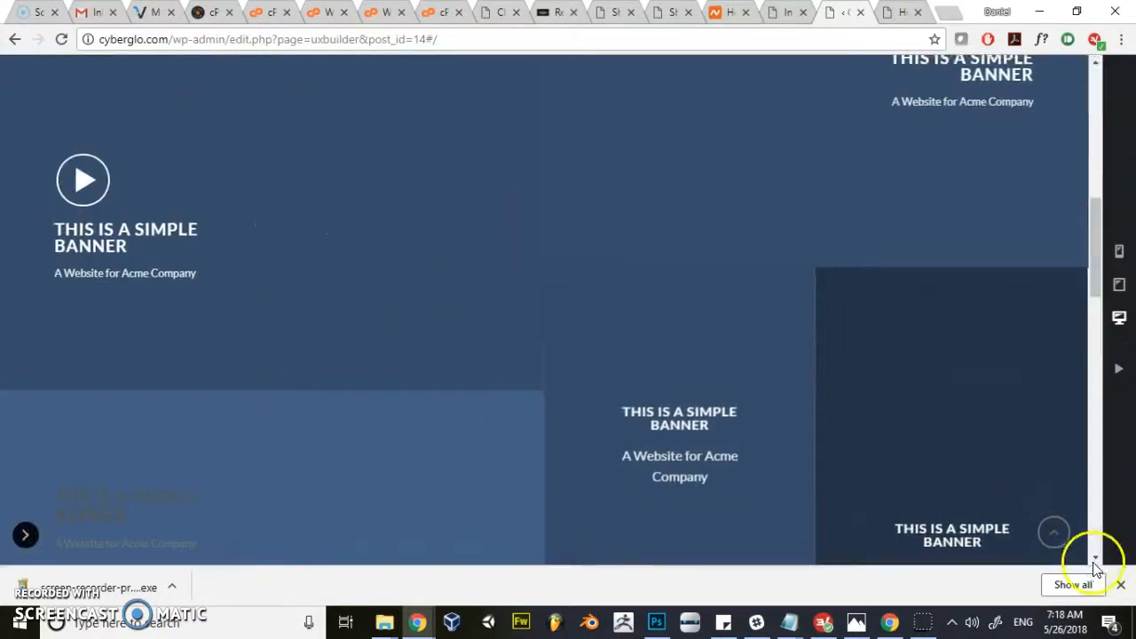
left_click(1117, 581)
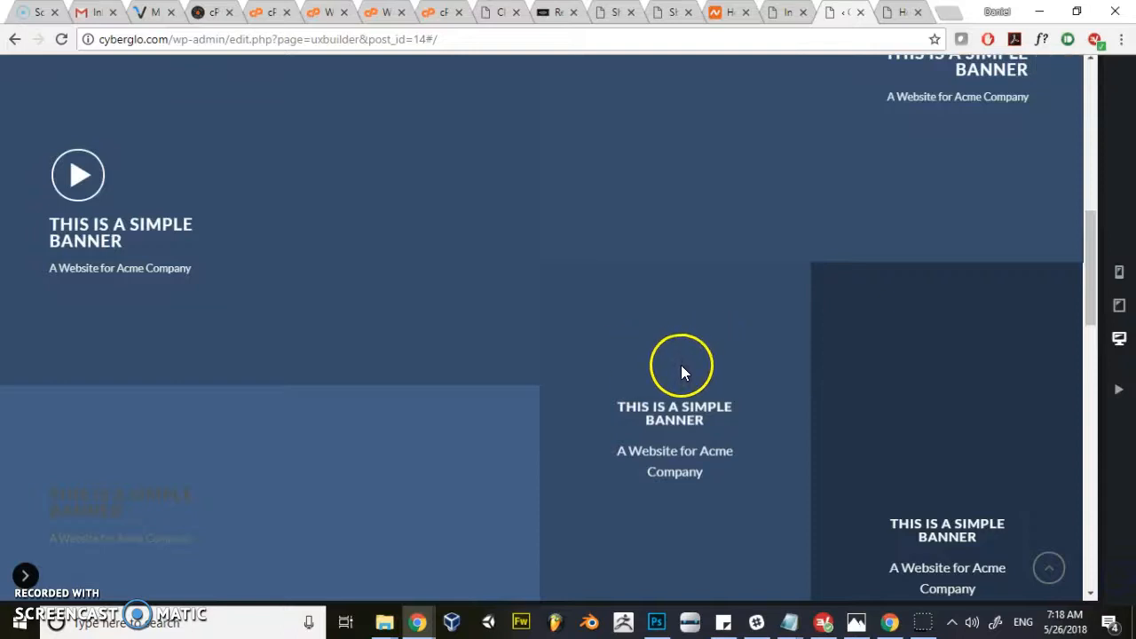
scroll(645, 351, "down", 4)
scroll(76, 577, "down", 5)
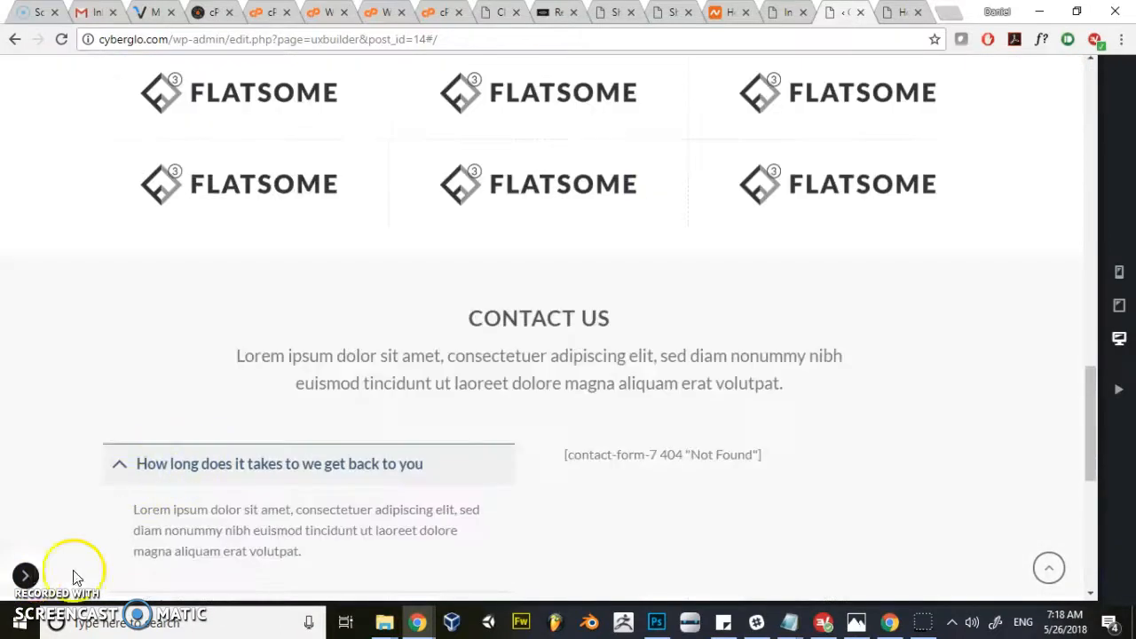
left_click(25, 575)
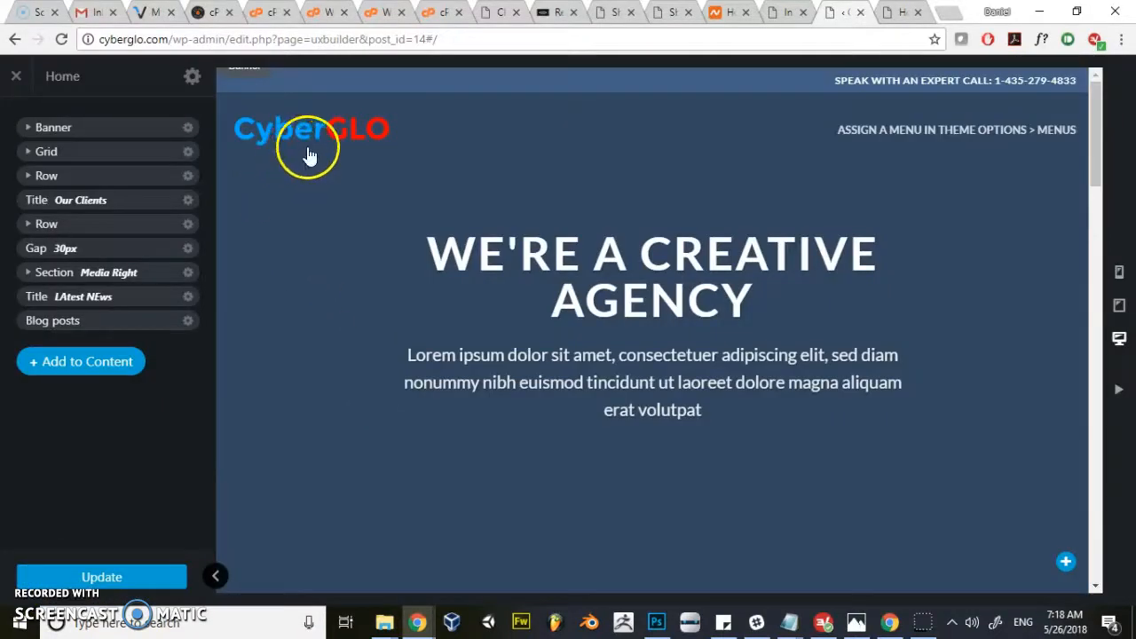
Replace the lorem ipsum paragraph in the banner's text with "Welcome to the best web design firm in the world".
left_click(29, 128)
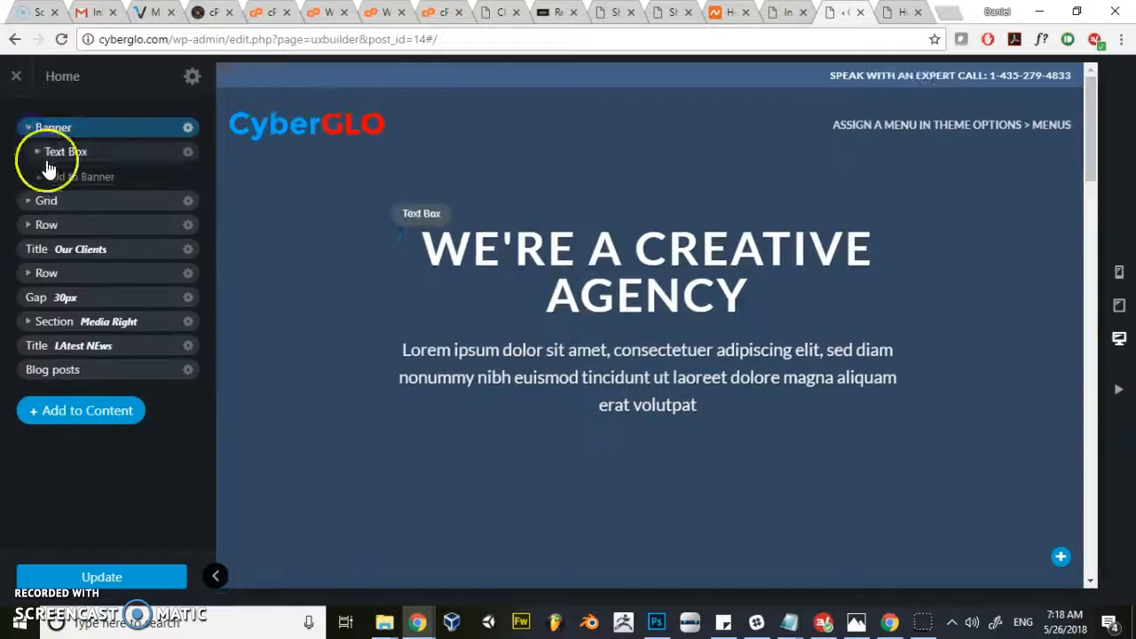
left_click(36, 152)
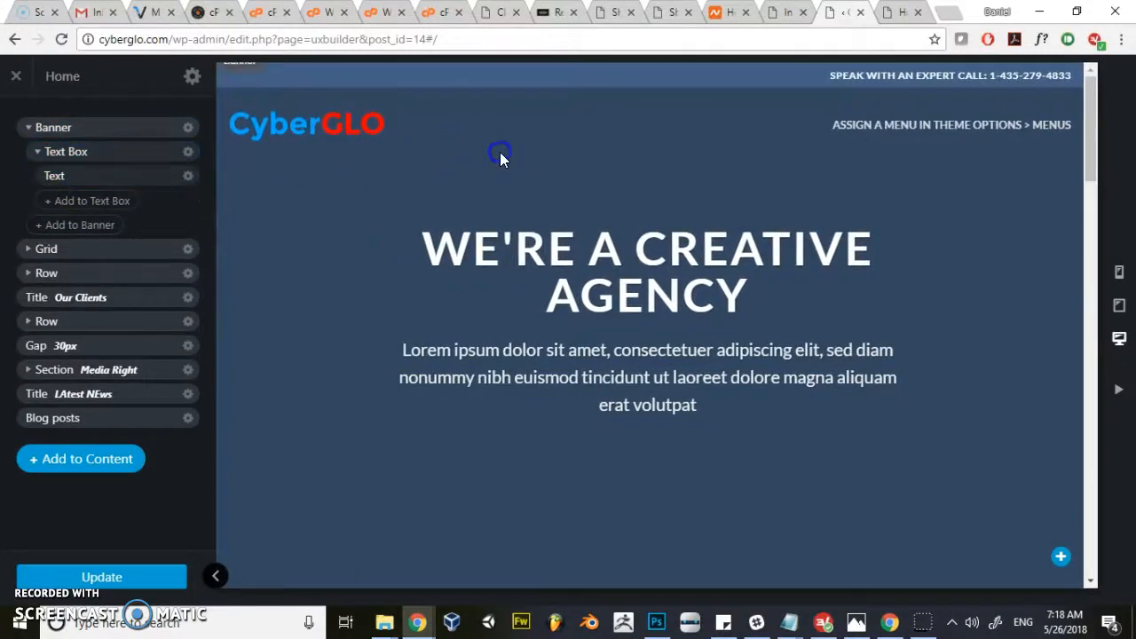
left_click(522, 249)
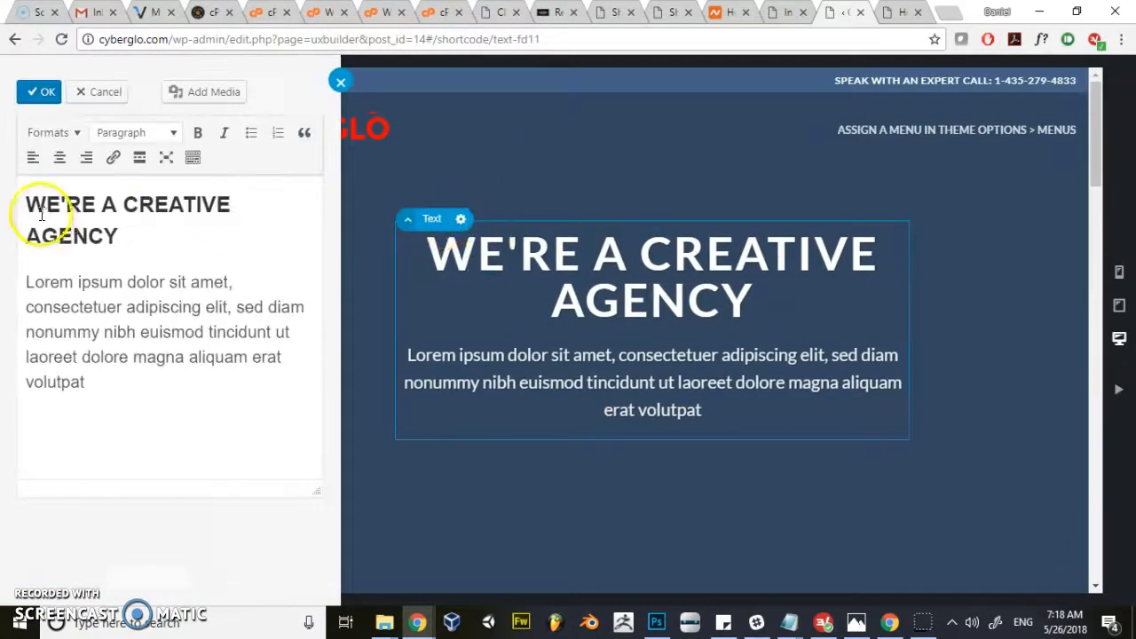
left_click_drag(43, 215, 278, 353)
left_click(92, 388)
left_click(33, 287)
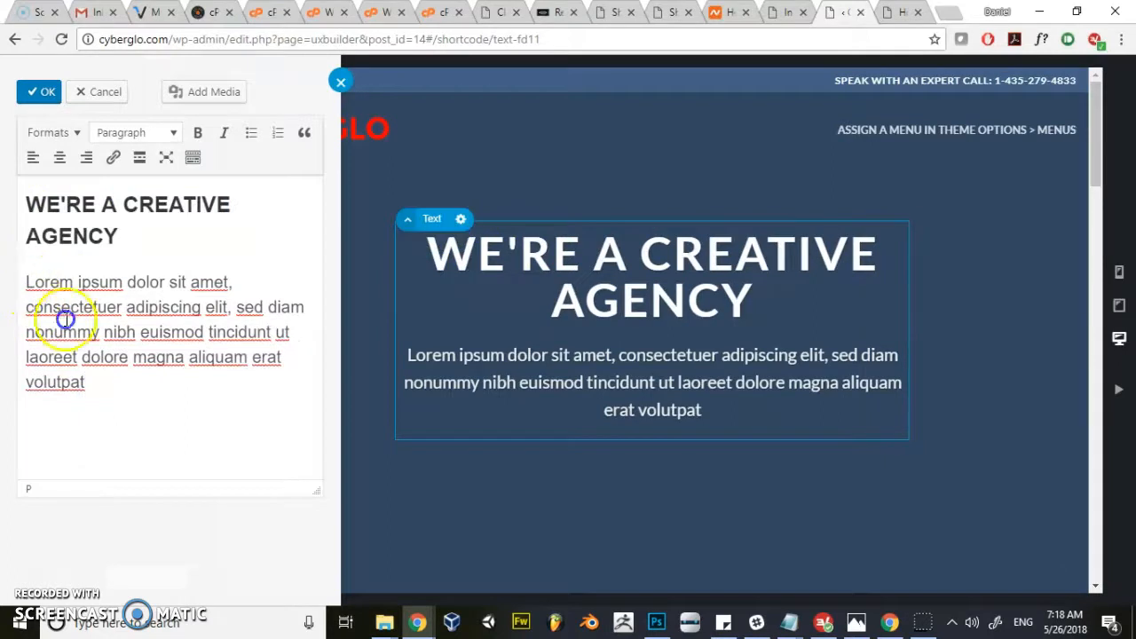
left_click_drag(21, 283, 117, 404)
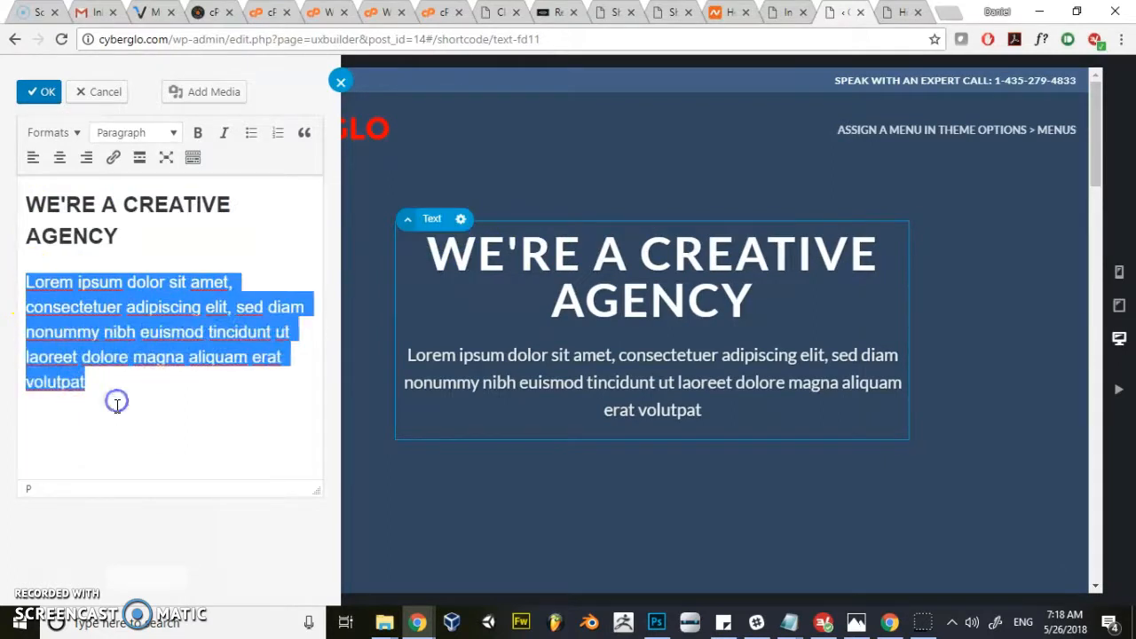
type("Welcome to the best web e")
key("BackSpace")
type("design firm ")
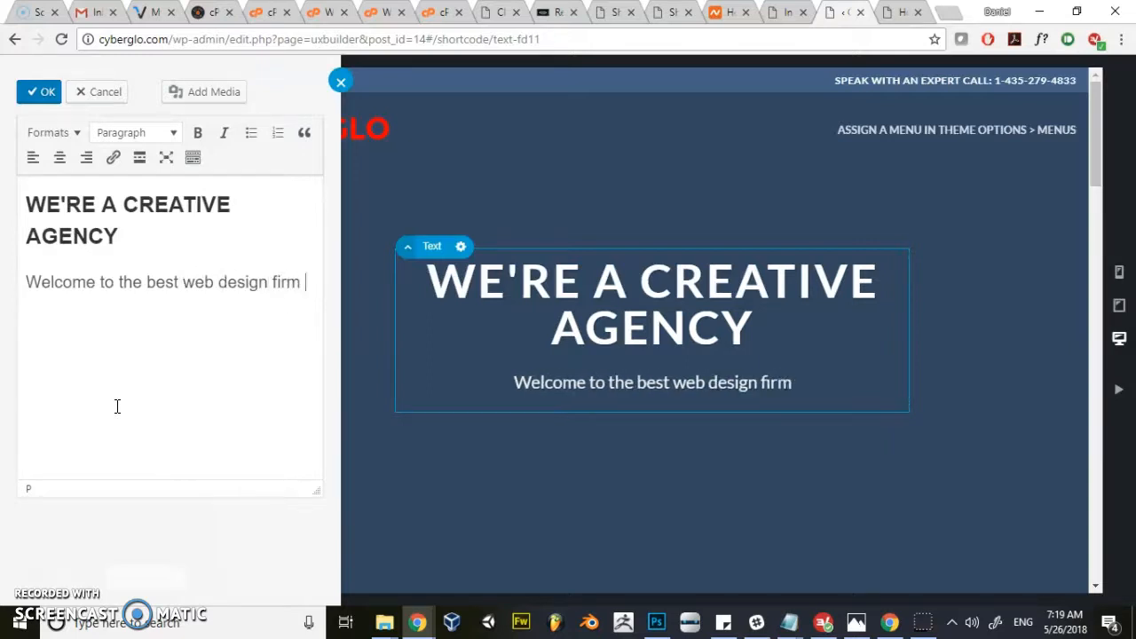
type("in the world")
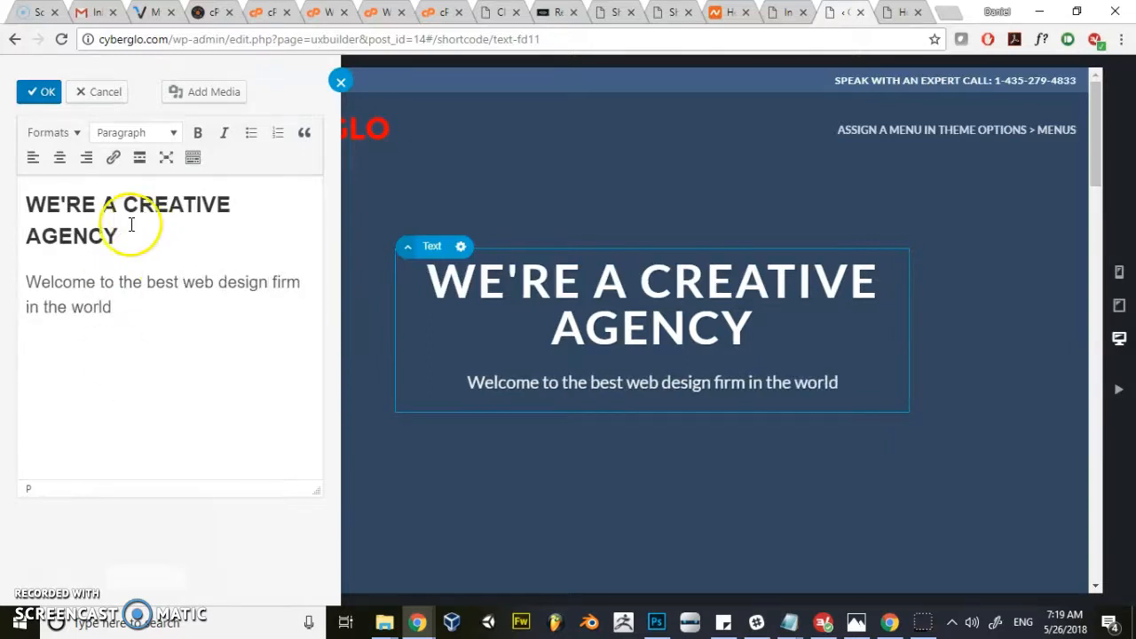
Make the word "best" bold in the banner paragraph and accept the text edits.
left_click(33, 204)
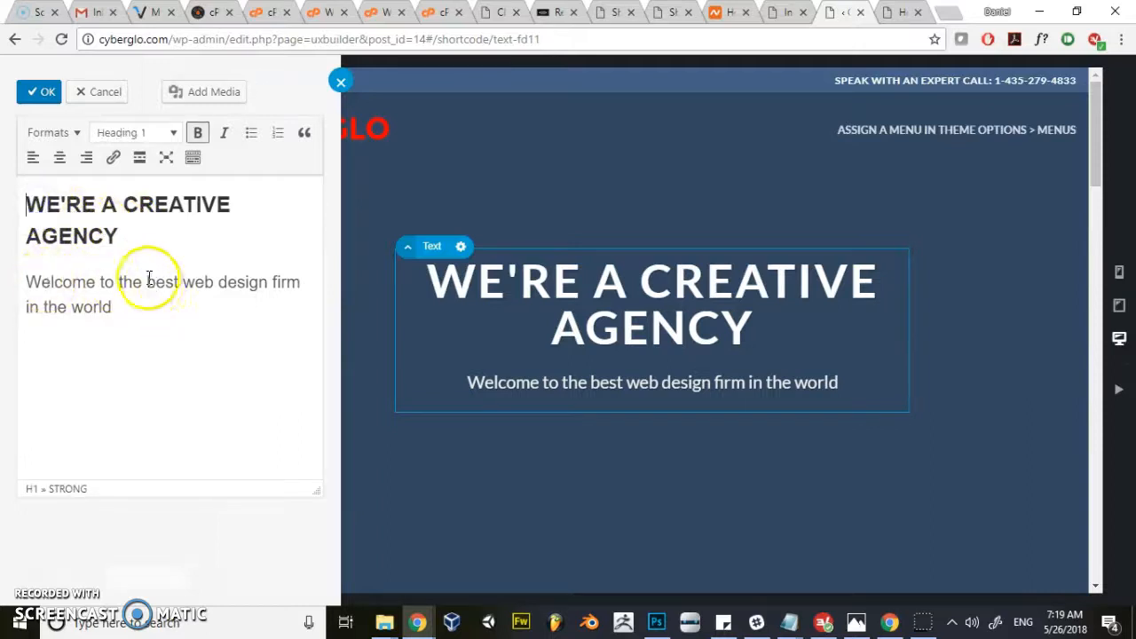
left_click_drag(148, 281, 177, 282)
key("ctrl+b")
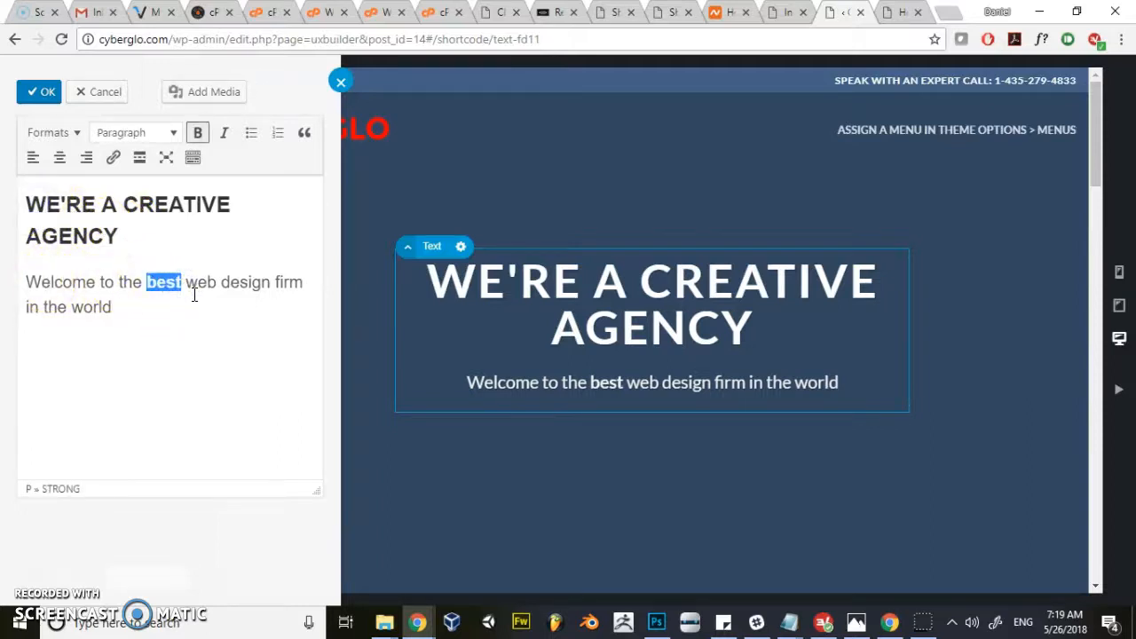
left_click(213, 371)
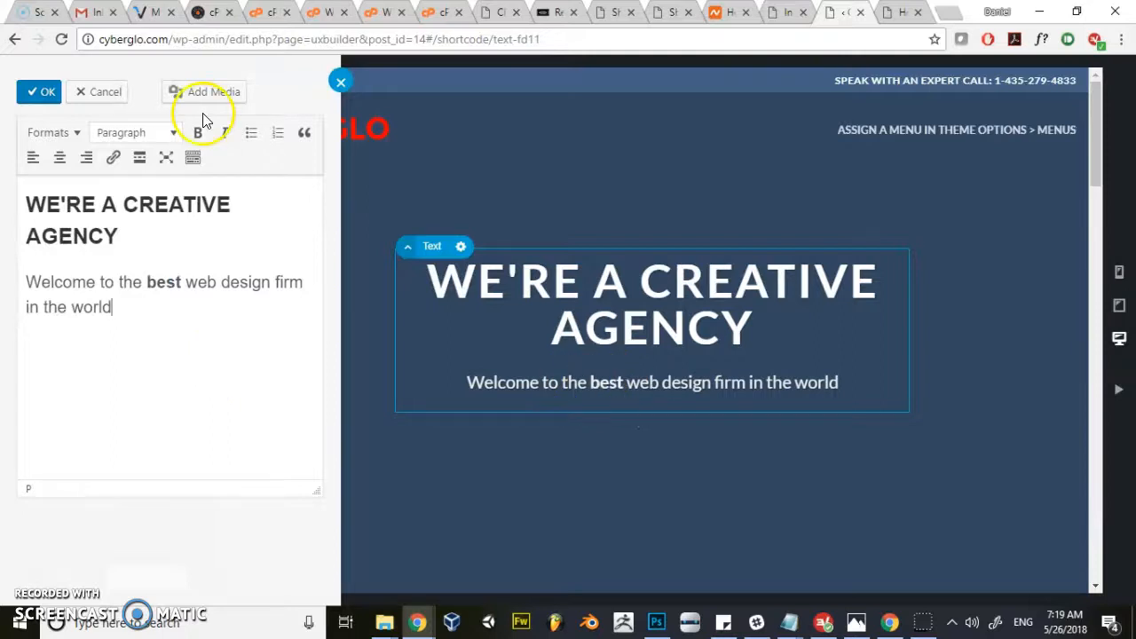
left_click(44, 208)
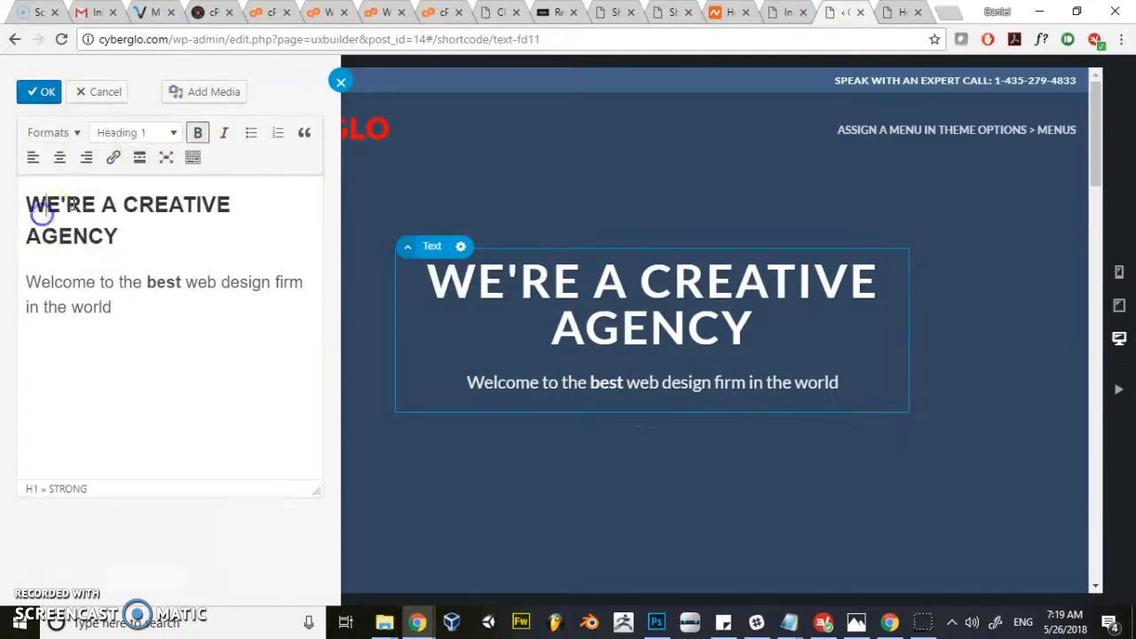
left_click(45, 92)
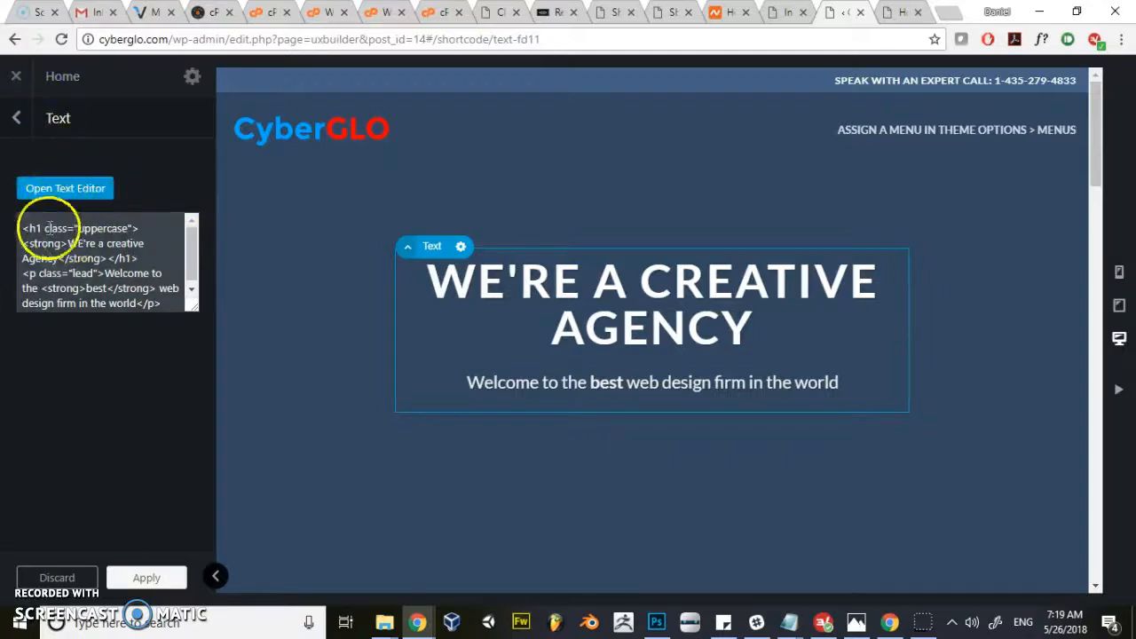
Examine the HTML source of the banner text and return to the page's element outline.
left_click_drag(20, 229, 197, 325)
left_click(115, 265)
scroll(163, 299, "up", 1)
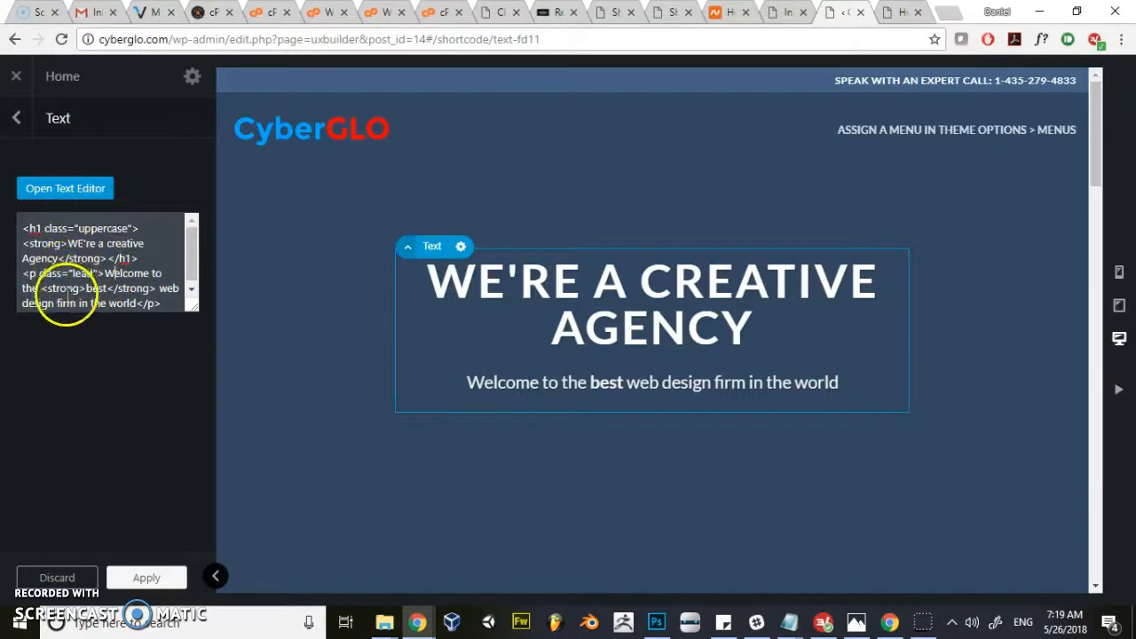
left_click(16, 120)
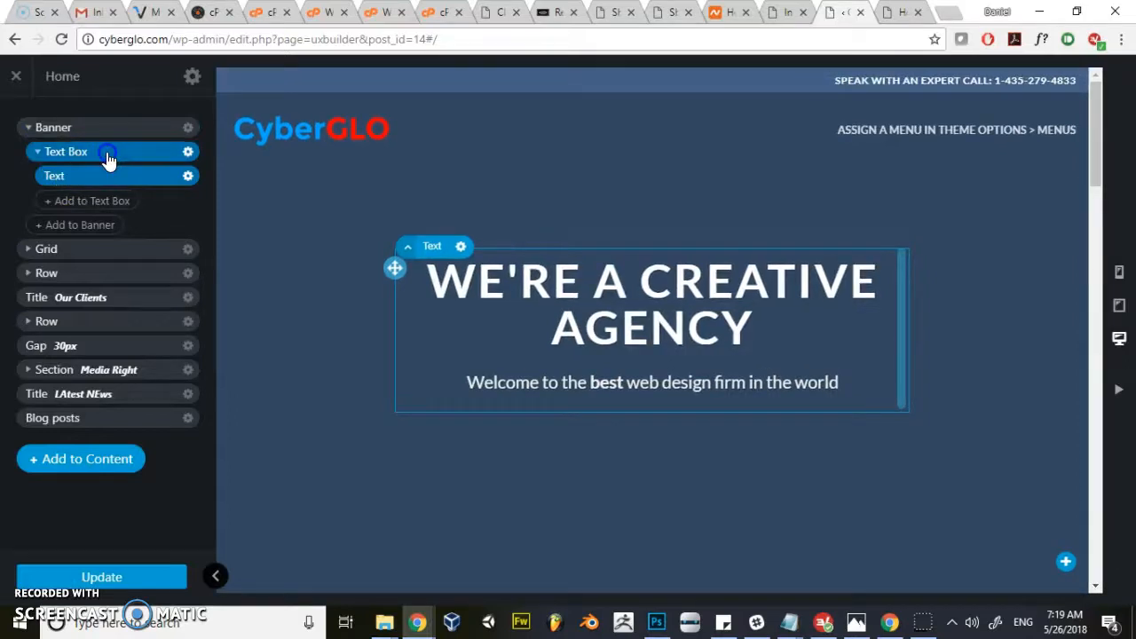
Move the banner's text box to the right of the banner's center and return to the element outline.
left_click(107, 157)
left_click(49, 128)
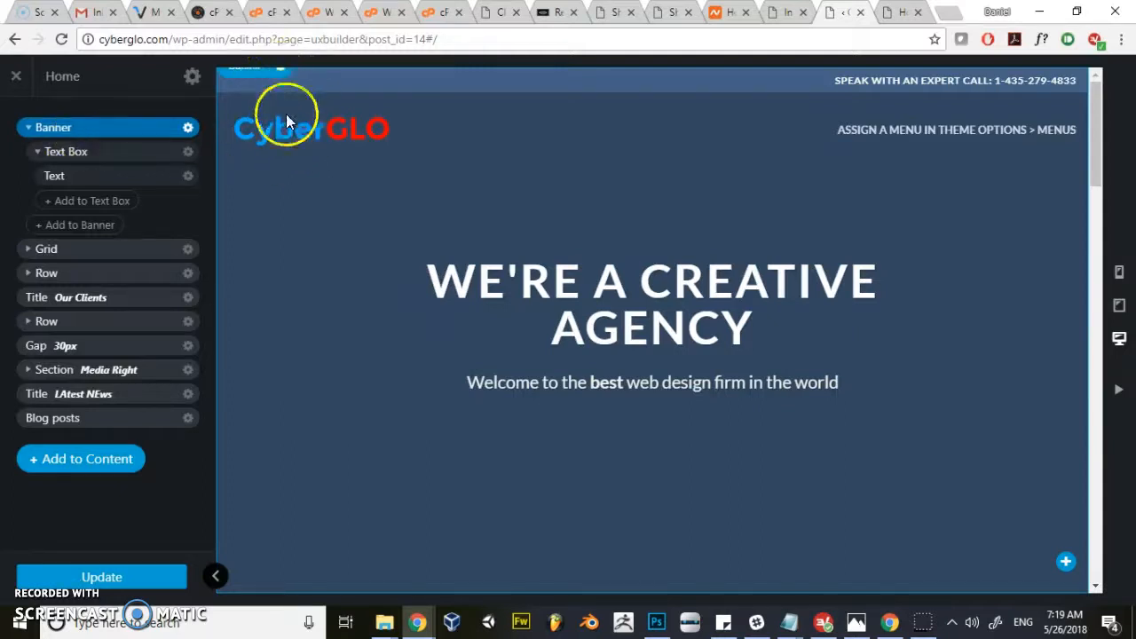
left_click(426, 279)
left_click_drag(388, 271, 310, 428)
left_click_drag(263, 389, 511, 315)
left_click(792, 344)
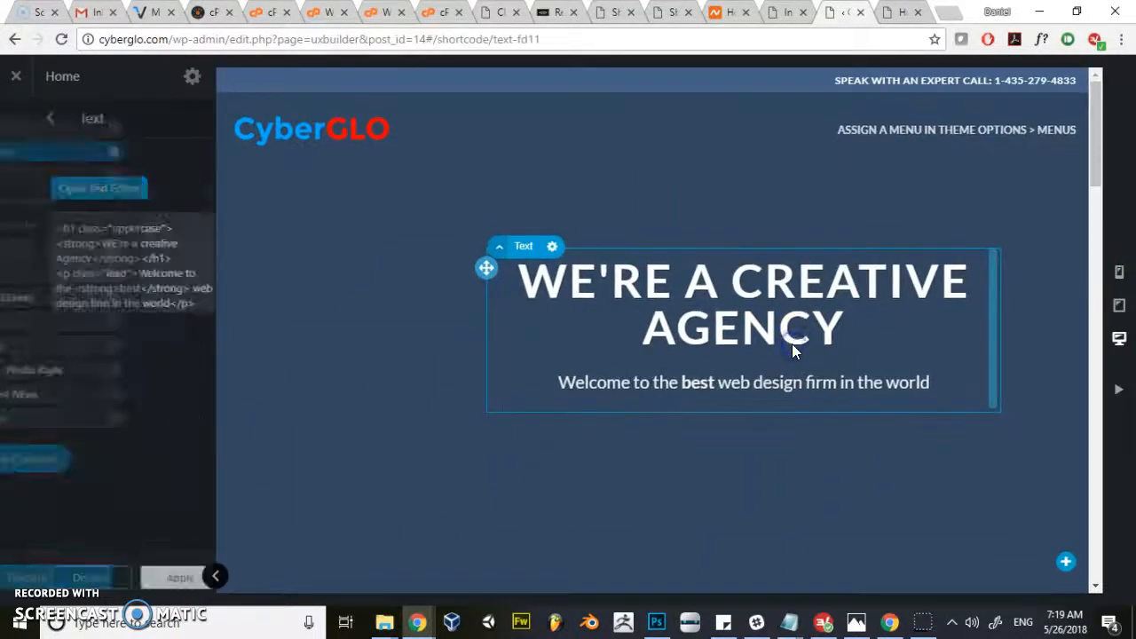
left_click(16, 118)
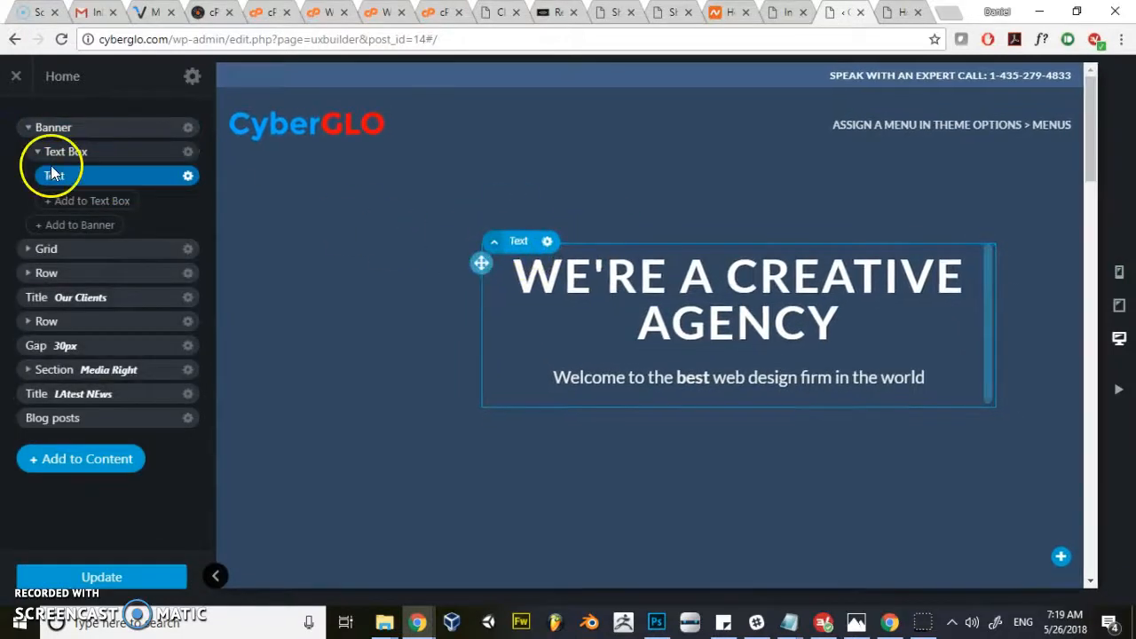
Open the banner Text Box options and try the Square and Circle styles and Dark color, ending on Normal and Light.
left_click(89, 152)
left_click(187, 152)
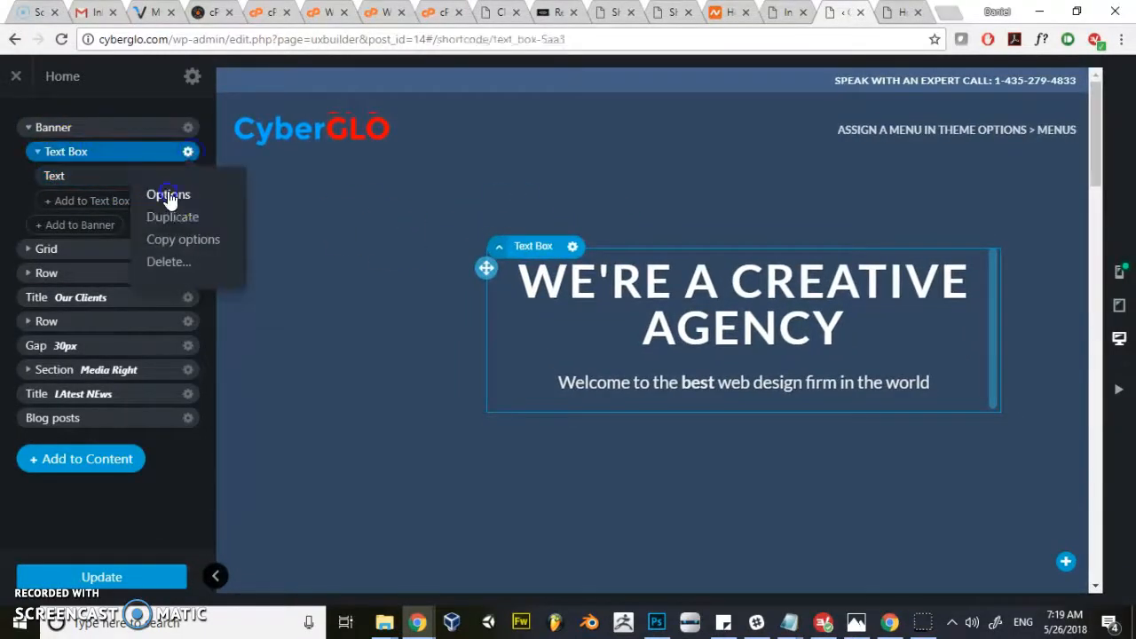
left_click(108, 233)
left_click(162, 235)
left_click(66, 238)
left_click(168, 276)
left_click(109, 278)
Try the Fade Out hover effect on the banner text box and set it to Zoom Out.
left_click(158, 325)
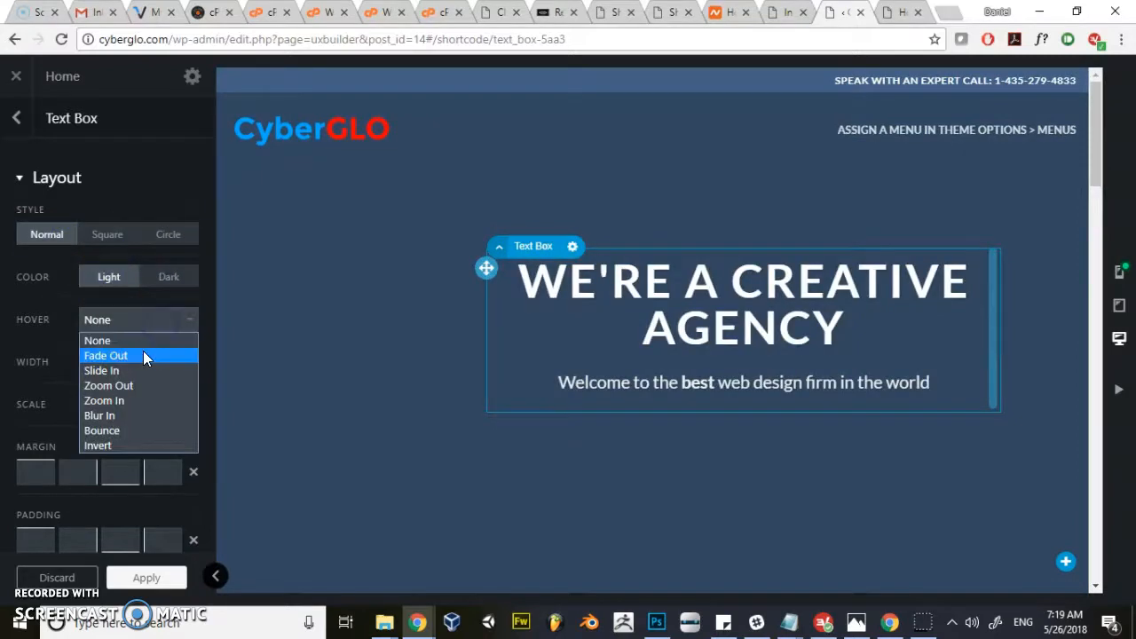
left_click(143, 356)
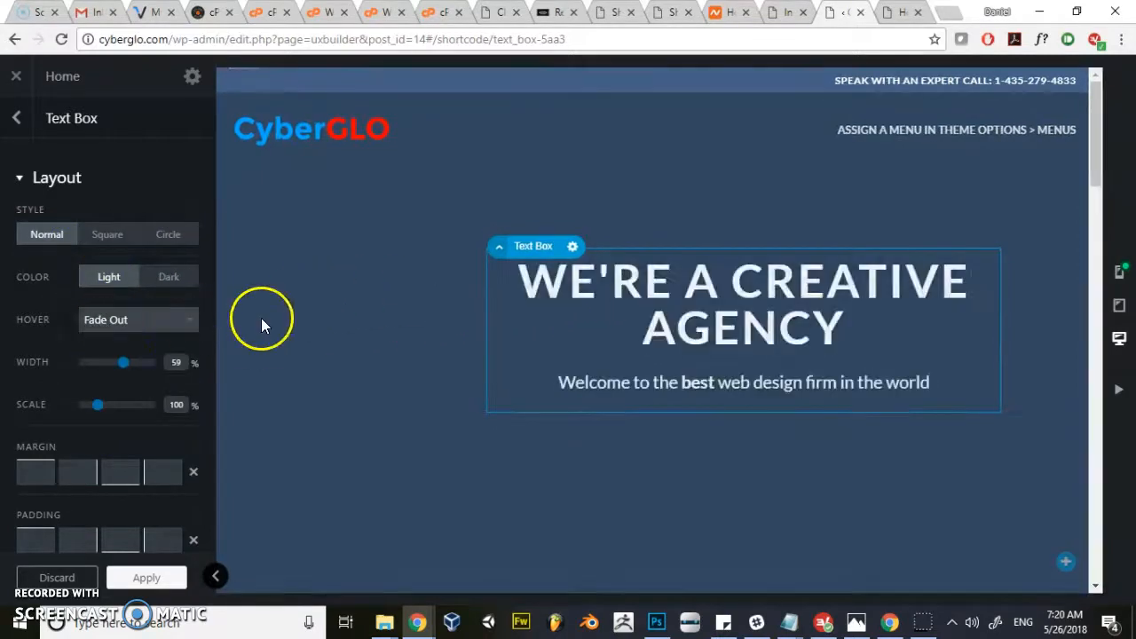
left_click(108, 327)
left_click(142, 384)
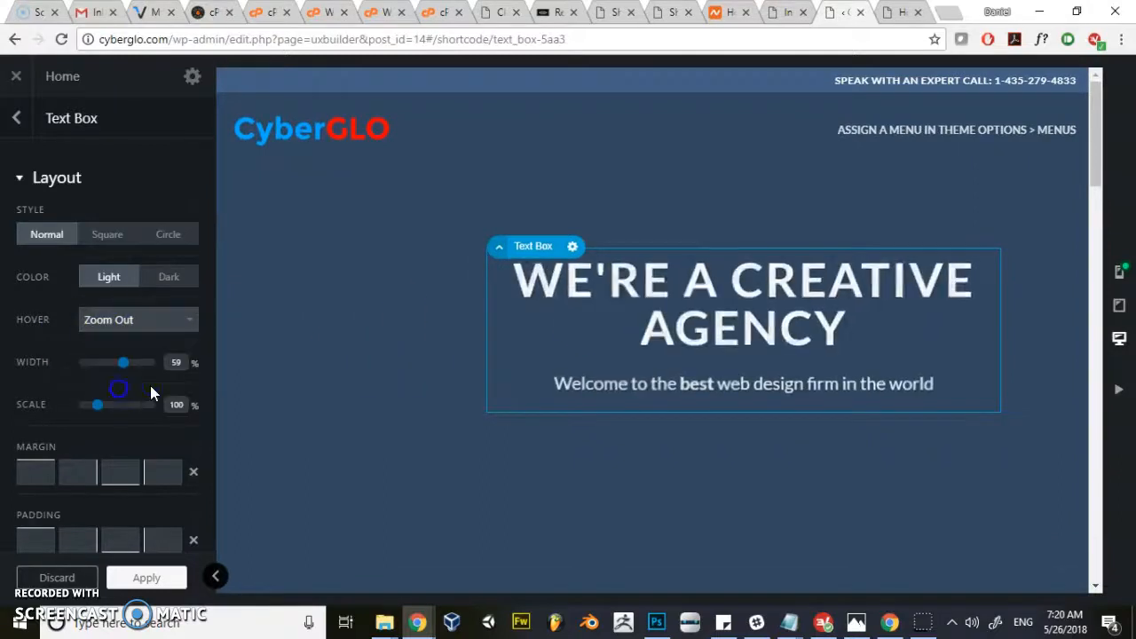
Set the banner text box's hover effect to None, try a wider width, narrow it again and reduce the scale to 91%.
left_click_drag(129, 362, 181, 357)
left_click(135, 319)
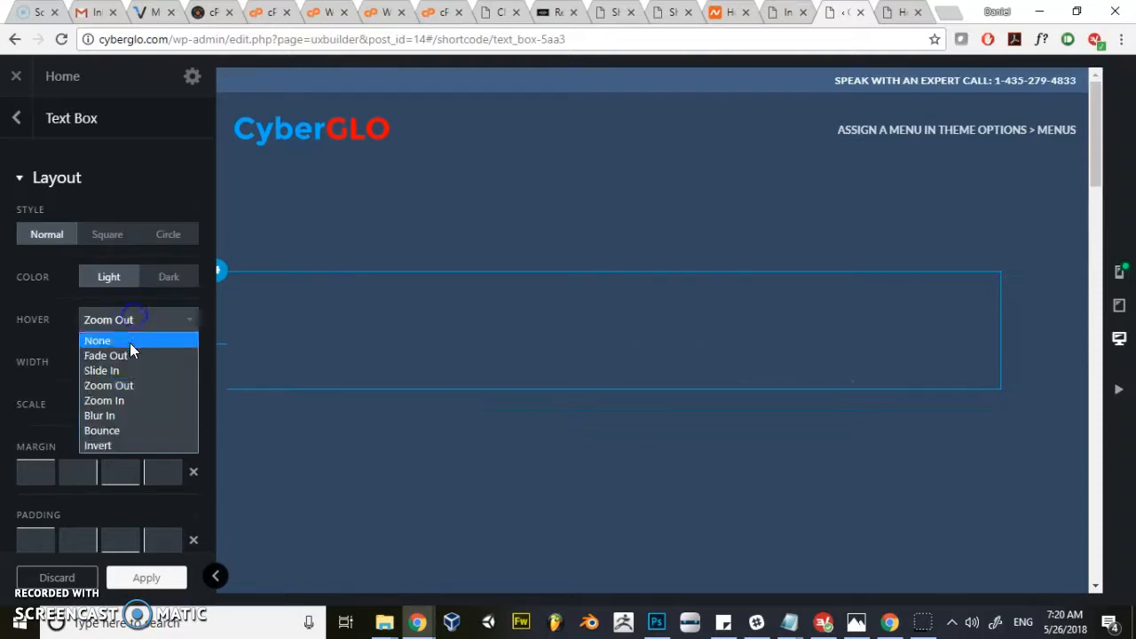
left_click(104, 337)
left_click_drag(150, 371, 122, 366)
mouse_move(98, 405)
left_mouse_down()
mouse_move(118, 410)
mouse_move(99, 414)
left_mouse_up()
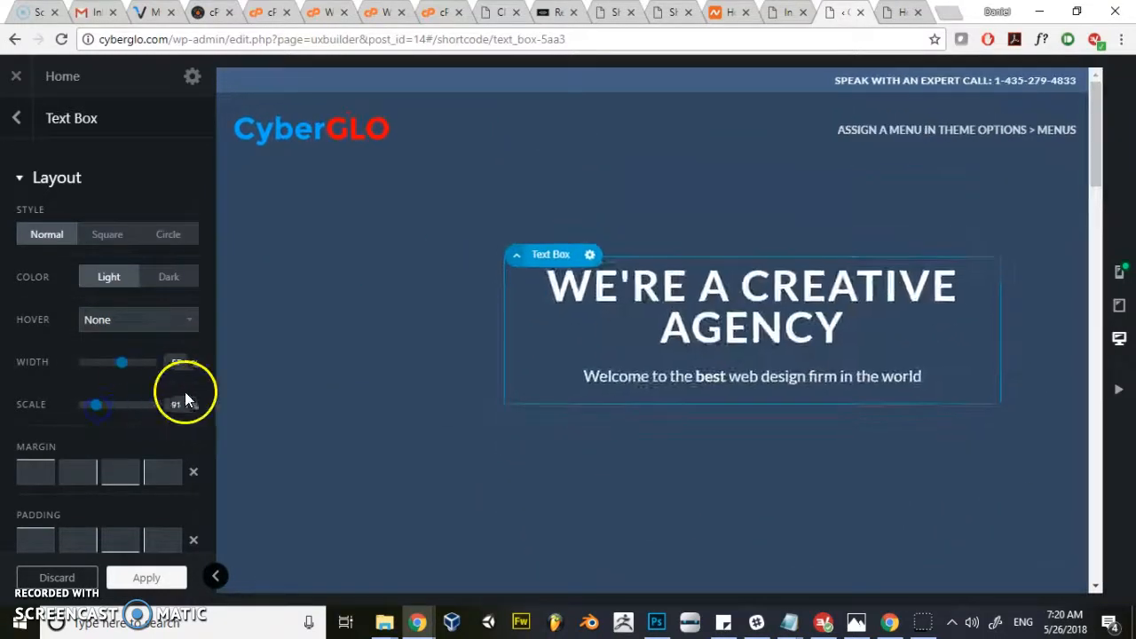
Give the text box a 7 px top margin and a 13 px top padding.
scroll(185, 393, "down", 2)
mouse_move(27, 307)
left_mouse_down()
mouse_move(89, 305)
mouse_move(35, 306)
left_mouse_up()
left_click_drag(34, 368, 56, 372)
Rotate the text box to -3 and set its position to 75 horizontal and 45 vertical.
scroll(100, 369, "down", 2)
mouse_move(120, 249)
left_mouse_down()
mouse_move(139, 256)
mouse_move(111, 260)
mouse_move(122, 264)
left_mouse_up()
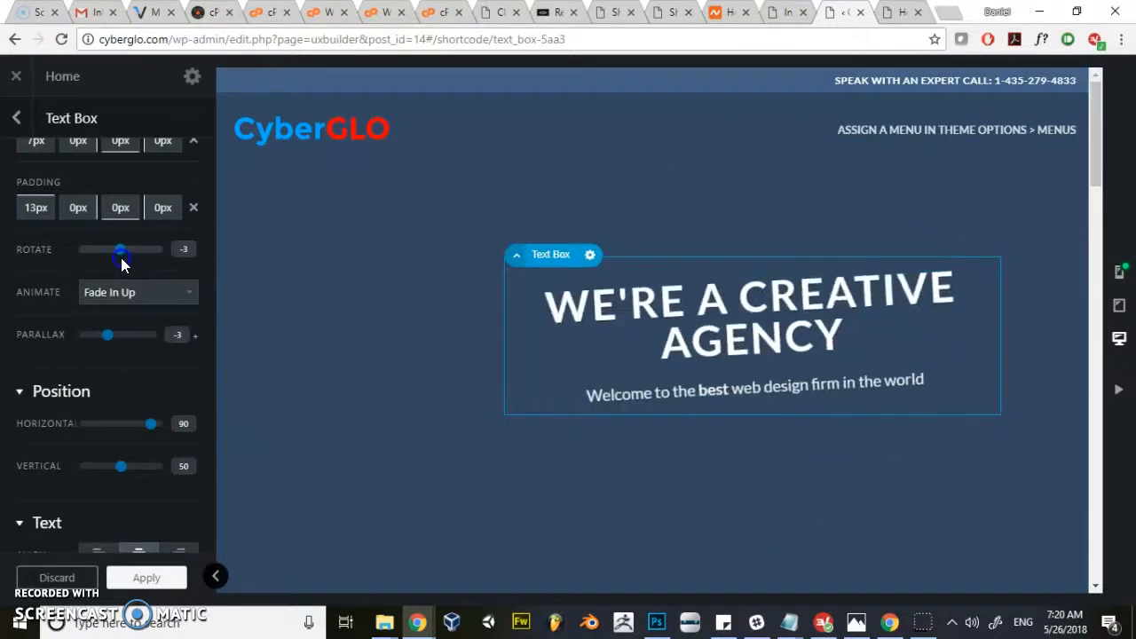
left_click_drag(146, 411, 139, 427)
left_click_drag(123, 465, 115, 456)
Try left and right text alignment in the text box, return to centered, and set the text shadow to 5.
scroll(120, 427, "down", 2)
left_click(99, 388)
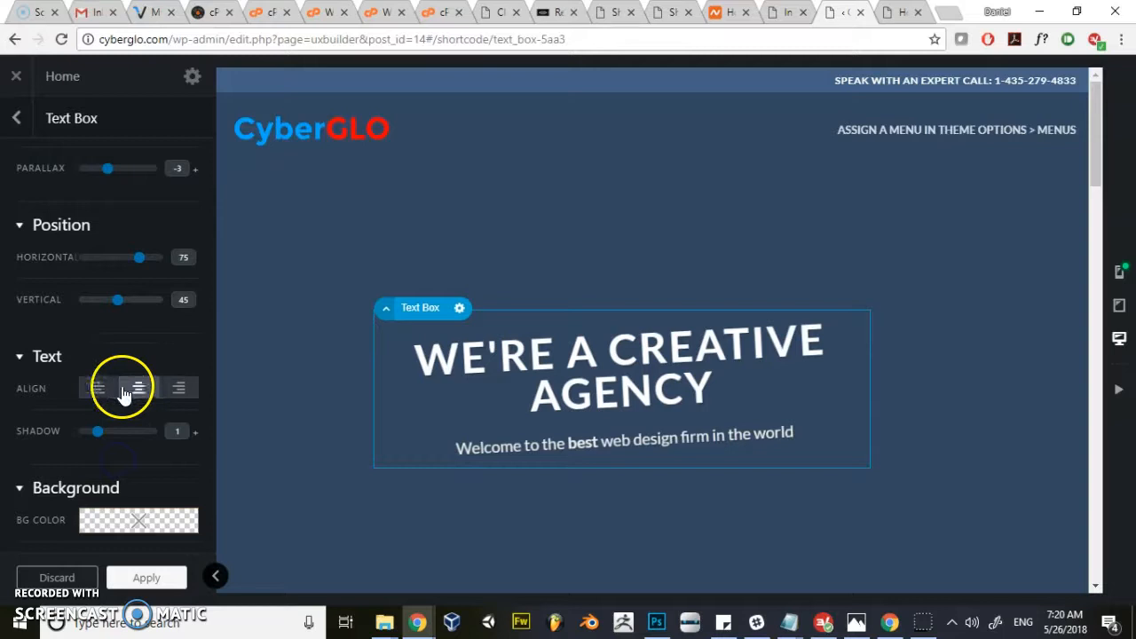
left_click(167, 388)
left_click(139, 388)
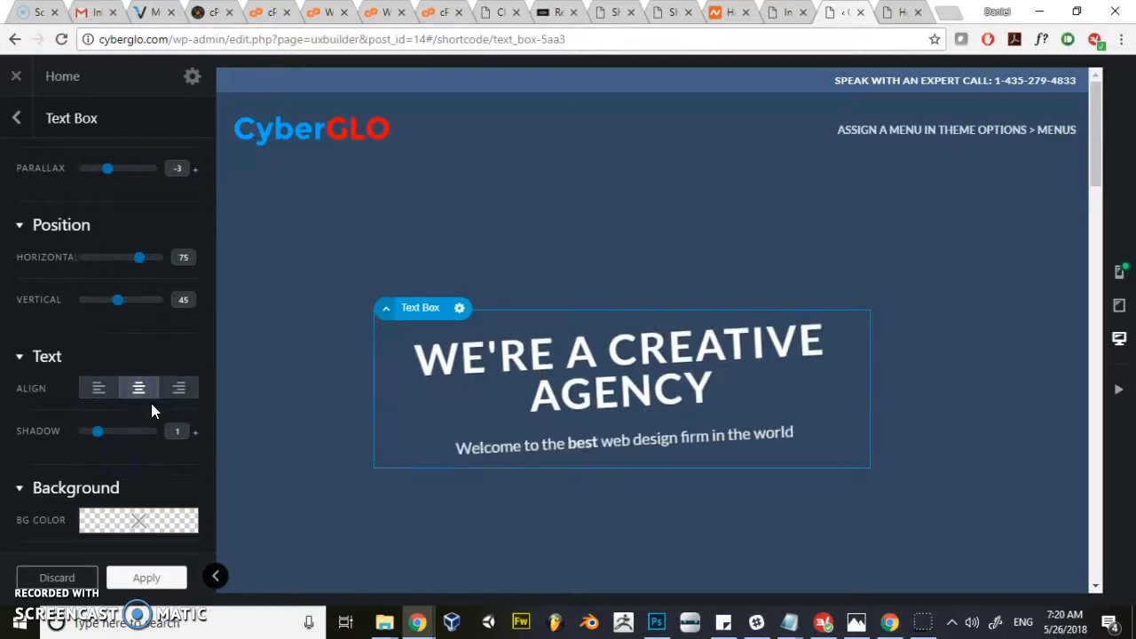
left_click_drag(98, 430, 156, 438)
Fill the text box background with bright red and add a border 16 px wide at the top and 14 px at the right.
scroll(129, 469, "down", 3)
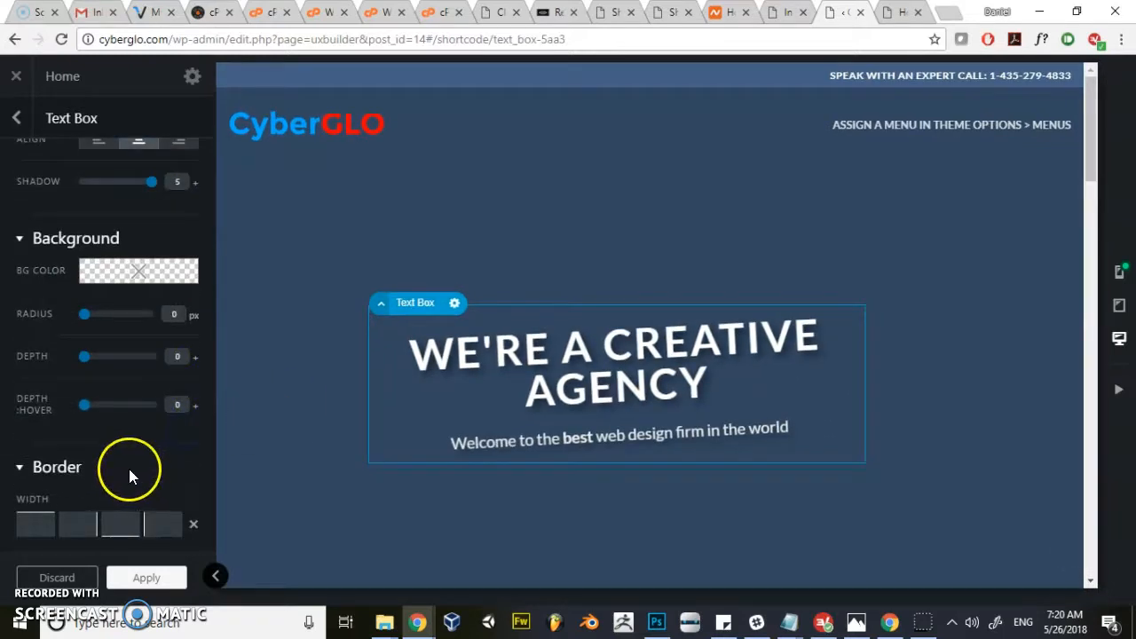
left_click(129, 276)
left_click(197, 300)
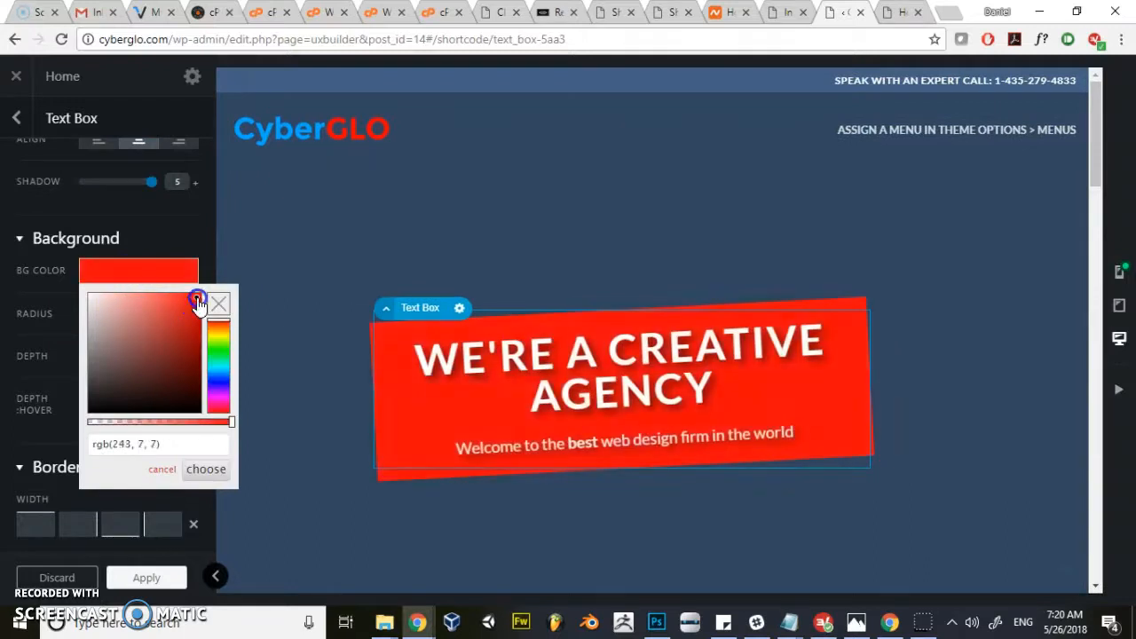
left_click(164, 247)
scroll(71, 439, "down", 1)
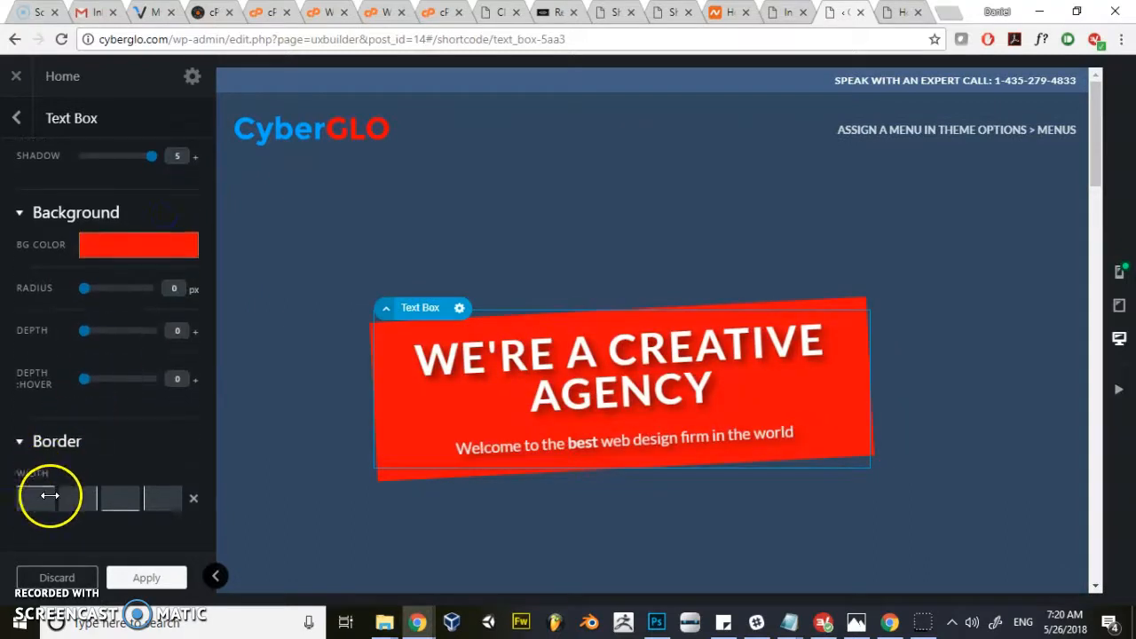
left_click_drag(34, 493, 118, 499)
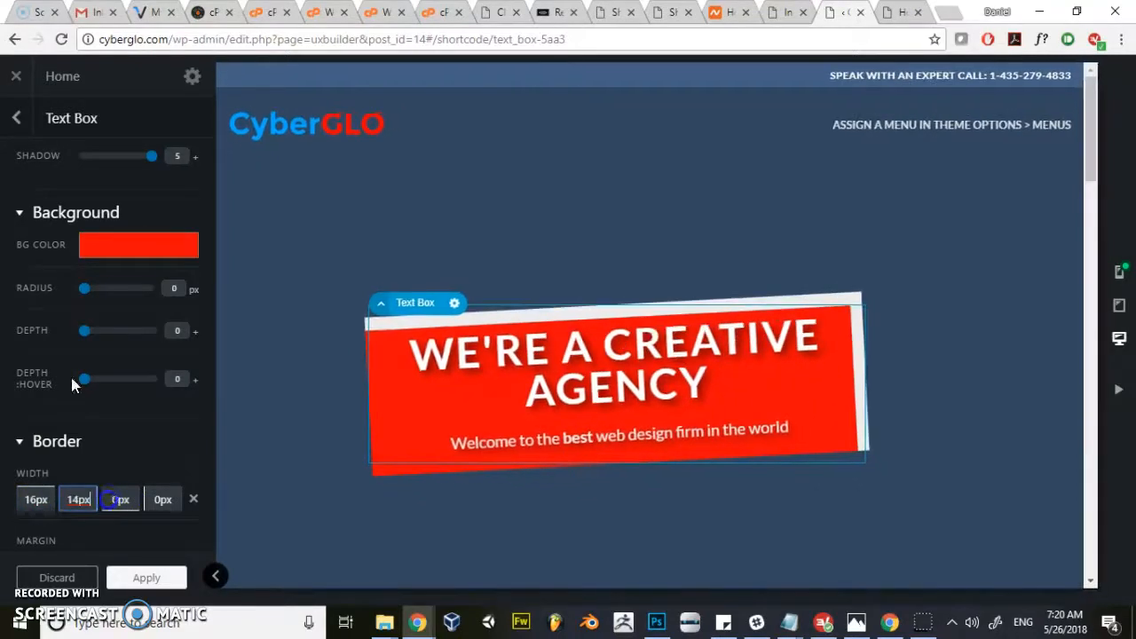
Give the Banner element the admin label "Advertisement area" and return to the page's element outline.
left_click(21, 130)
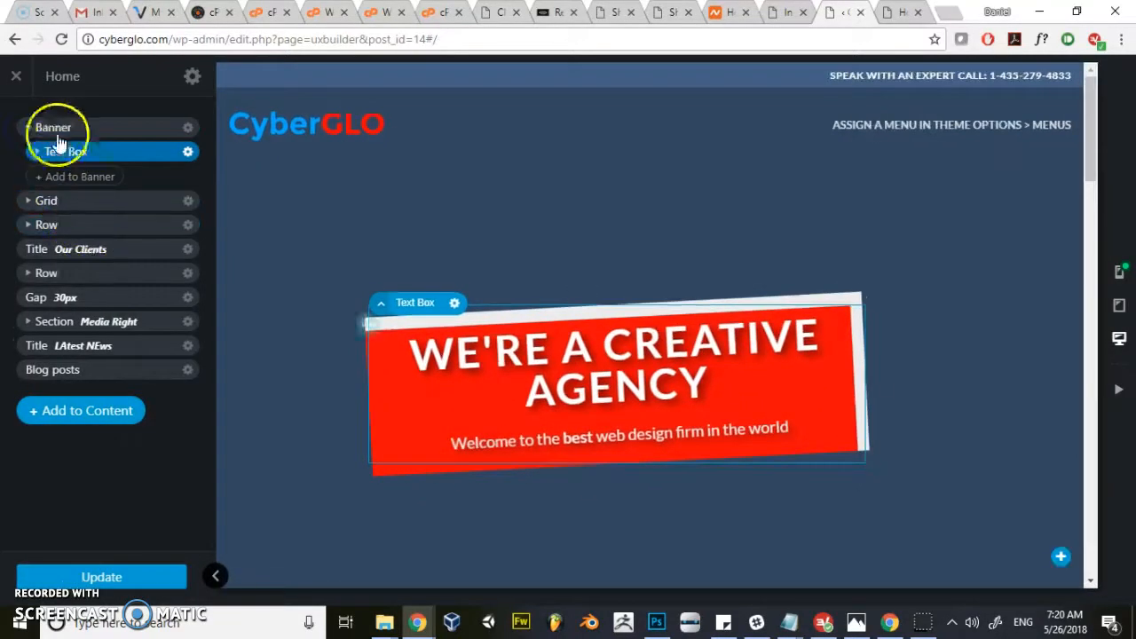
left_click(53, 129)
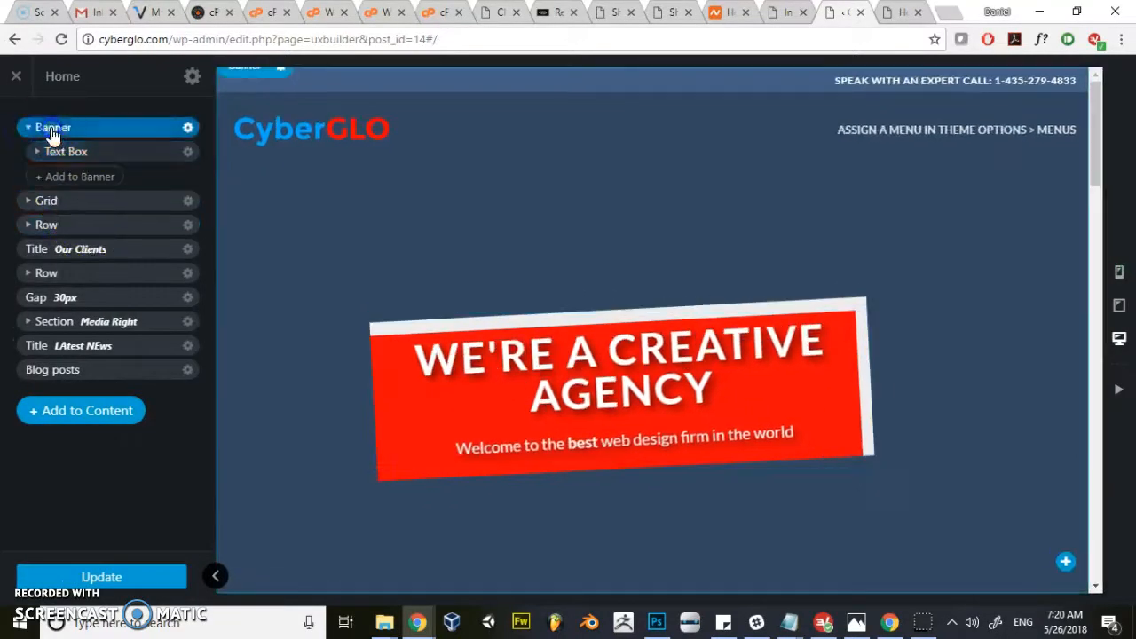
left_click(187, 131)
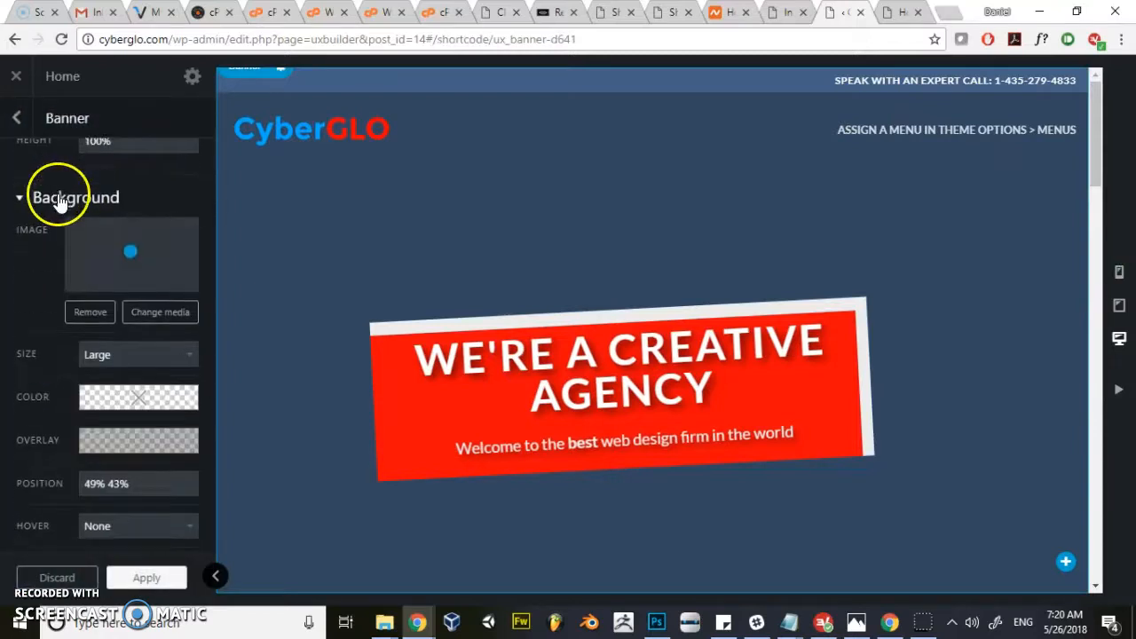
left_click(109, 180)
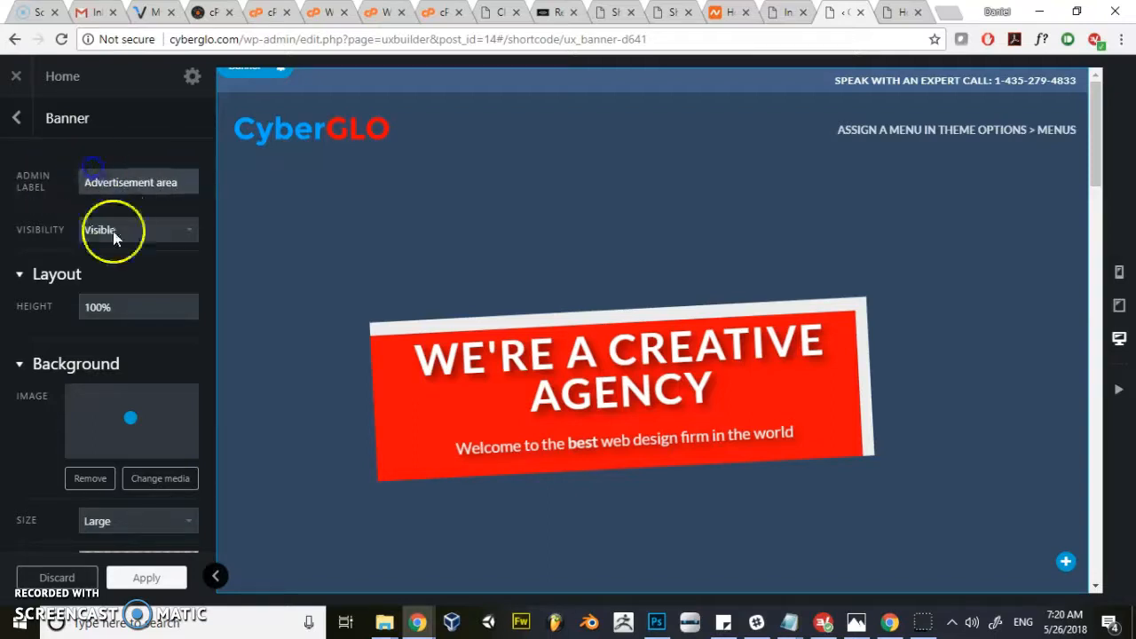
left_click(20, 118)
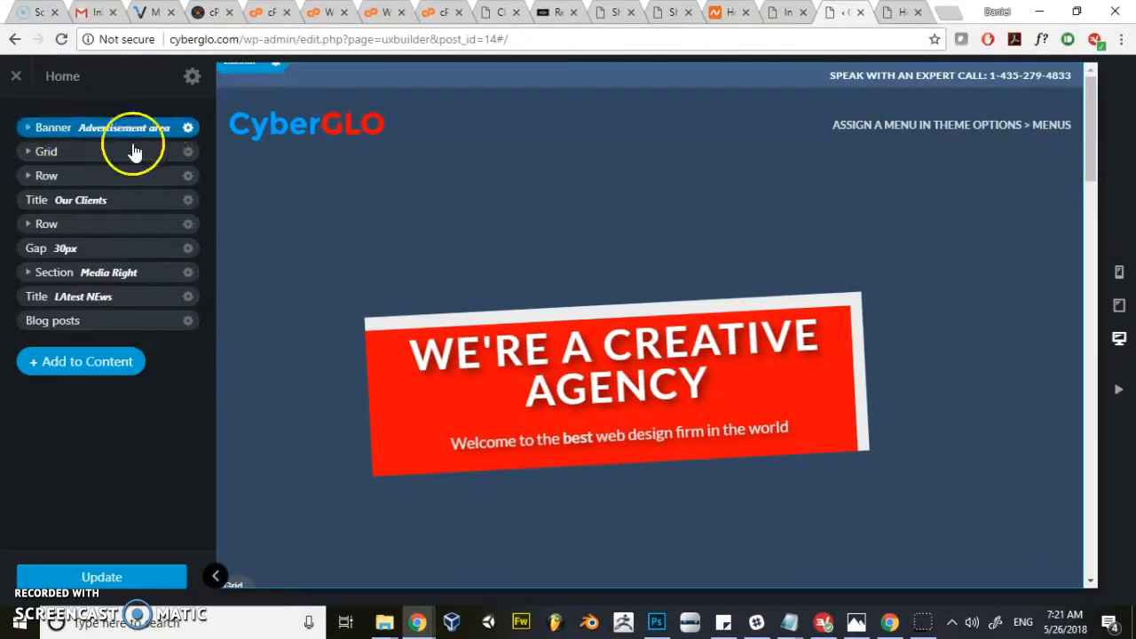
Reopen the banner's options and review its visibility choices, keeping Visible.
left_click(42, 177)
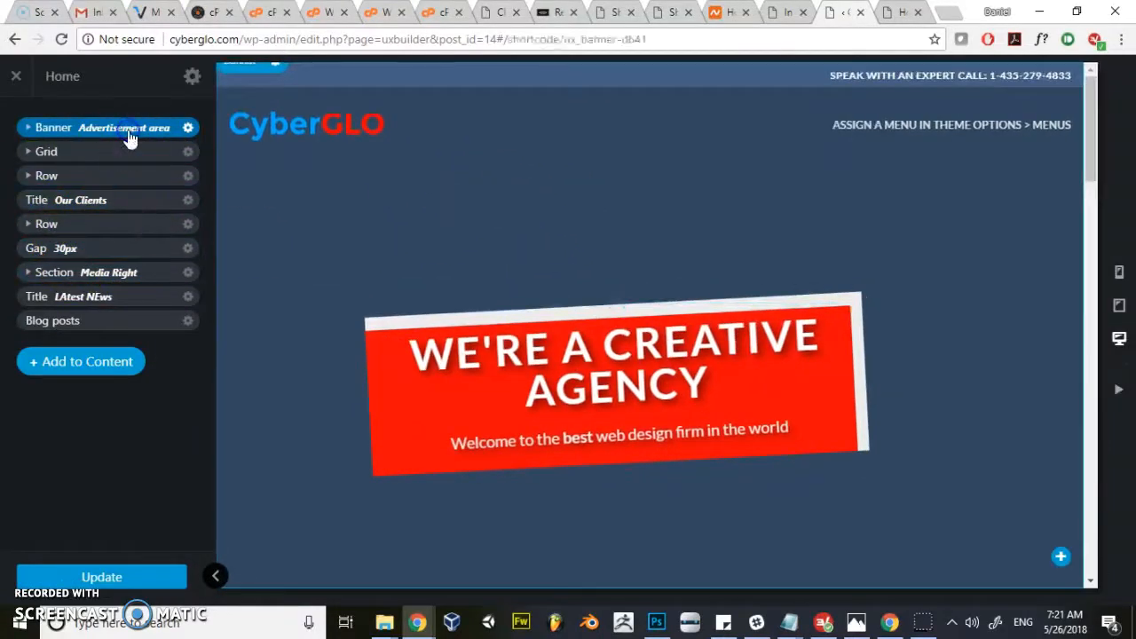
left_click(90, 134)
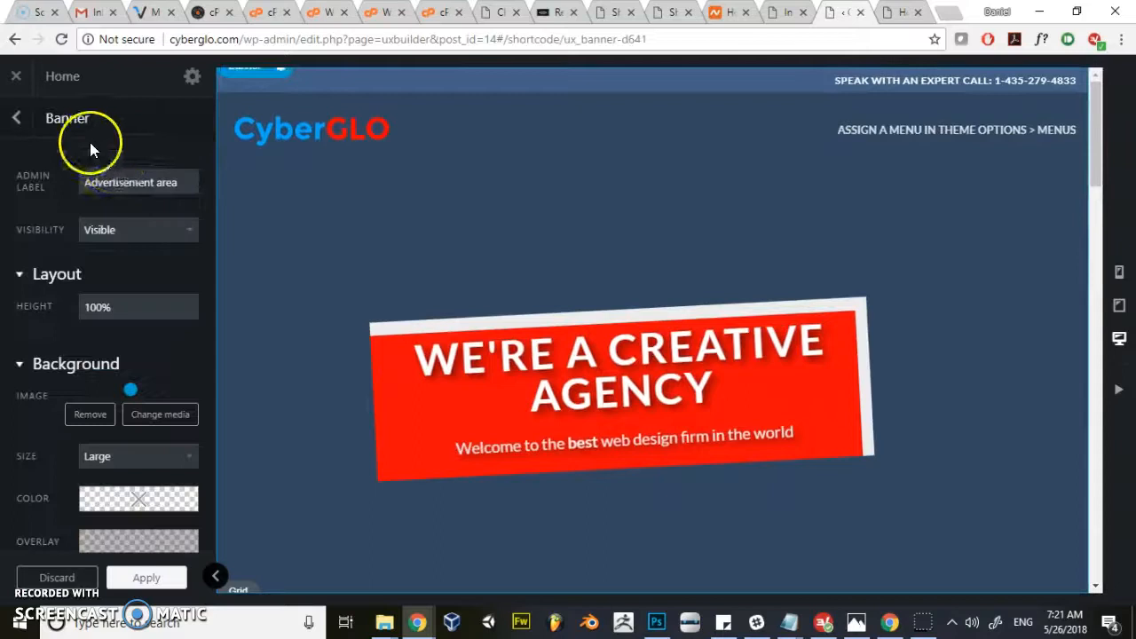
left_click(137, 233)
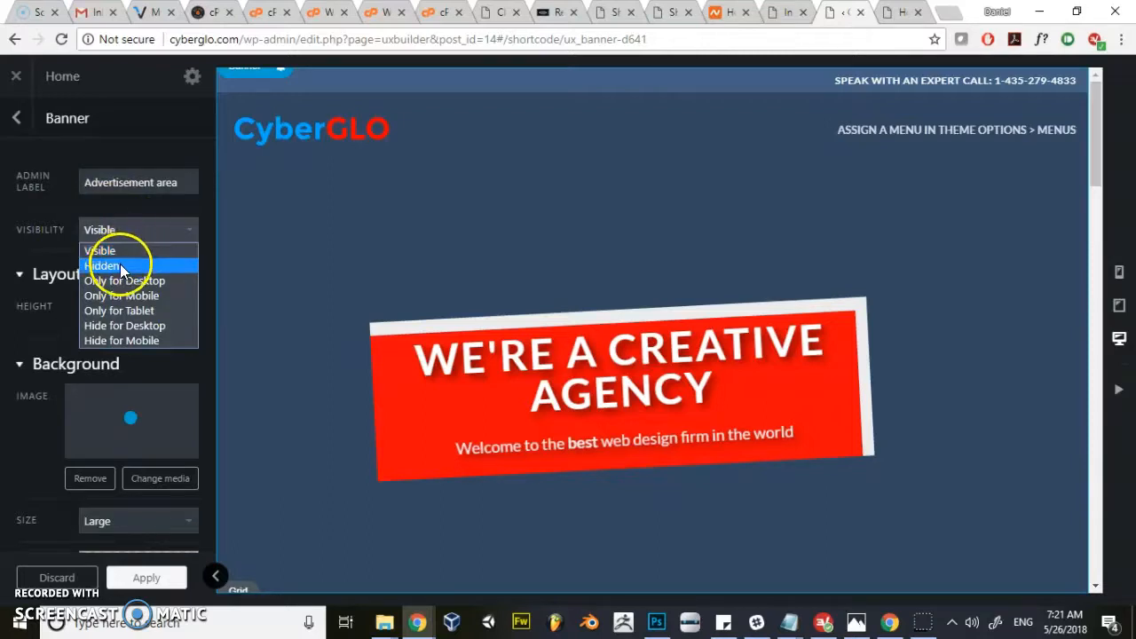
left_click(110, 252)
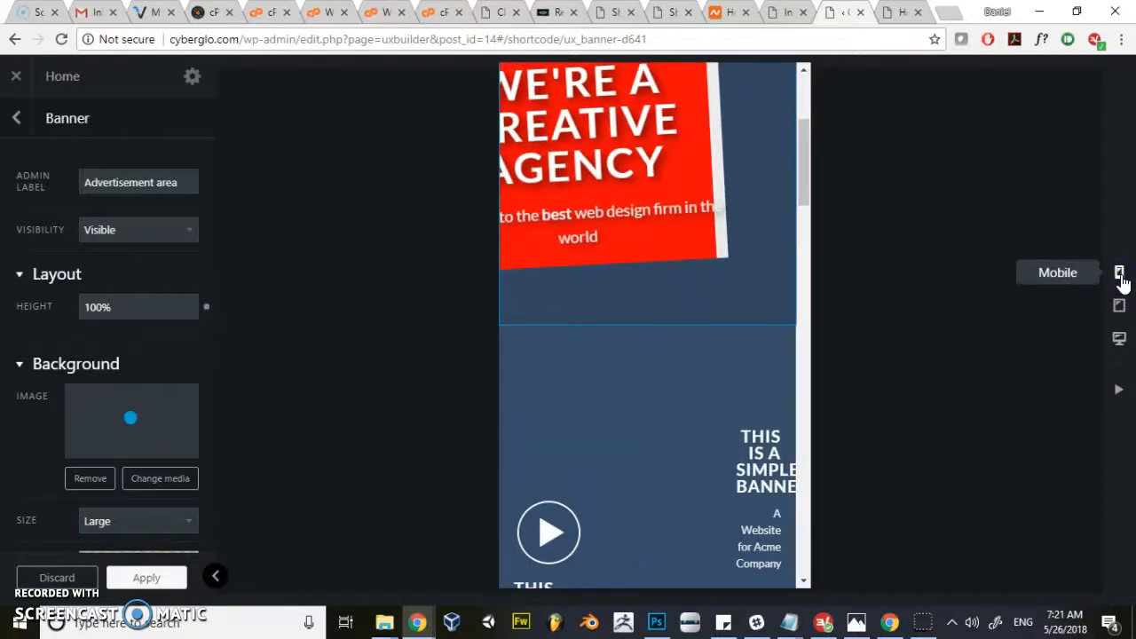
Preview the banner at mobile, tablet and desktop sizes.
left_click(776, 246)
left_click(1119, 306)
left_click(1119, 338)
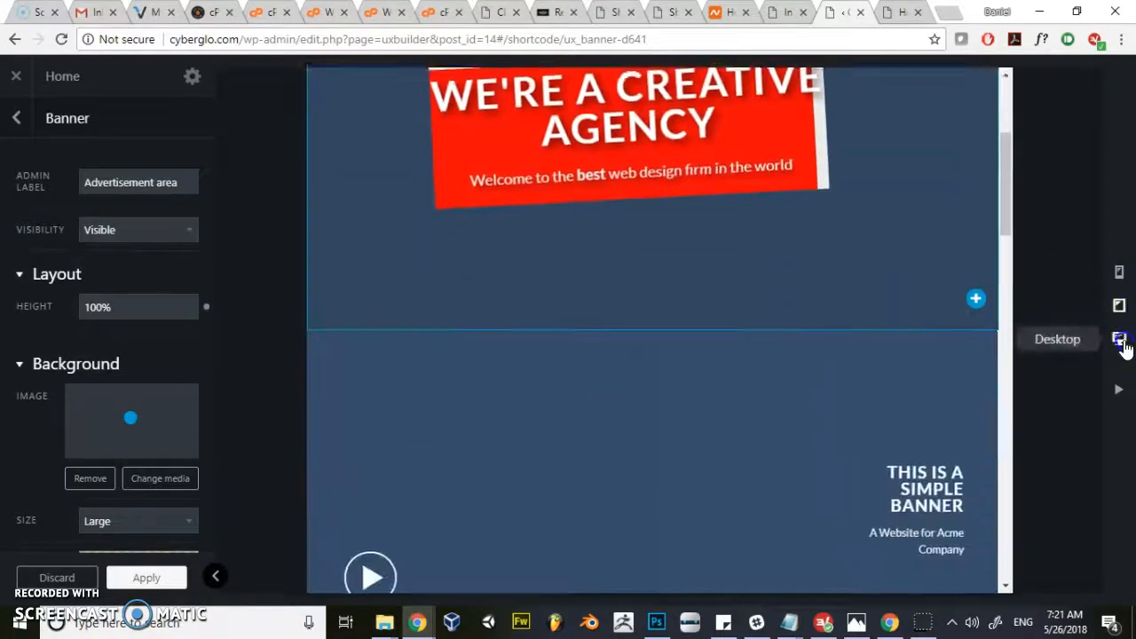
Switch to the mobile preview and set the banner's visibility to Hide for Mobile.
left_click(1120, 271)
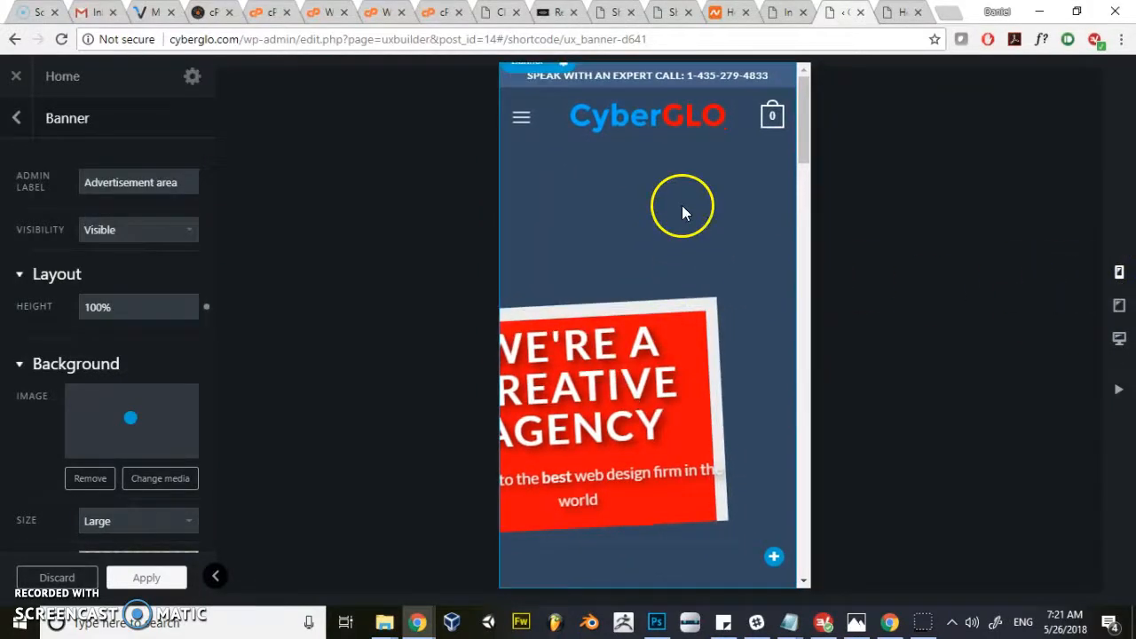
left_click(136, 233)
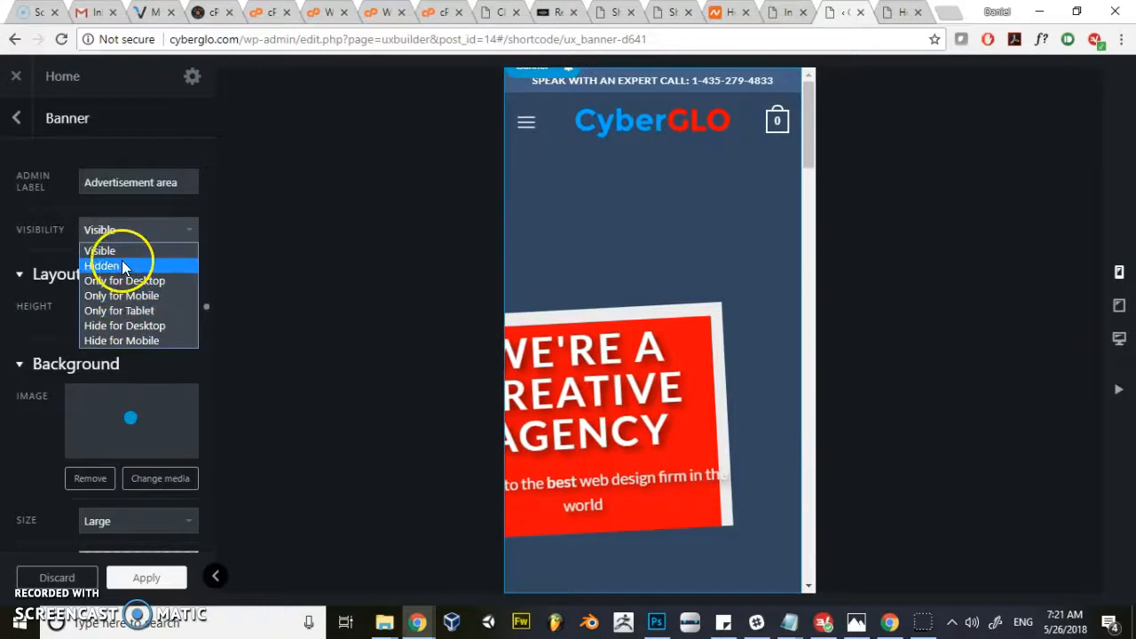
left_click(110, 343)
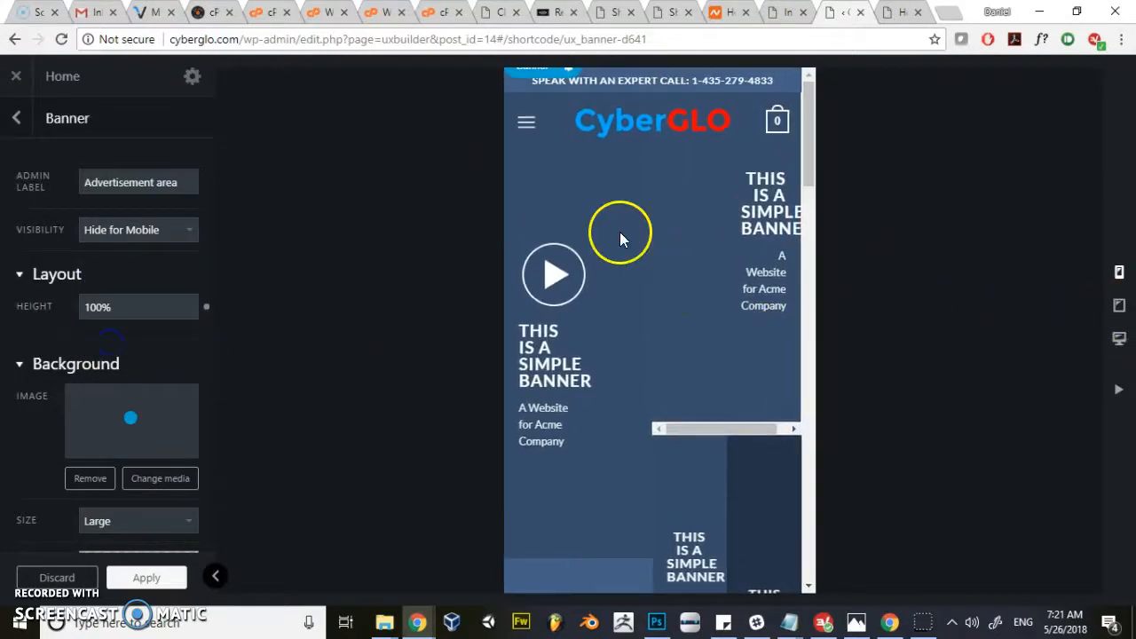
Return to the desktop preview and set the banner's height to 76%.
left_click(1120, 339)
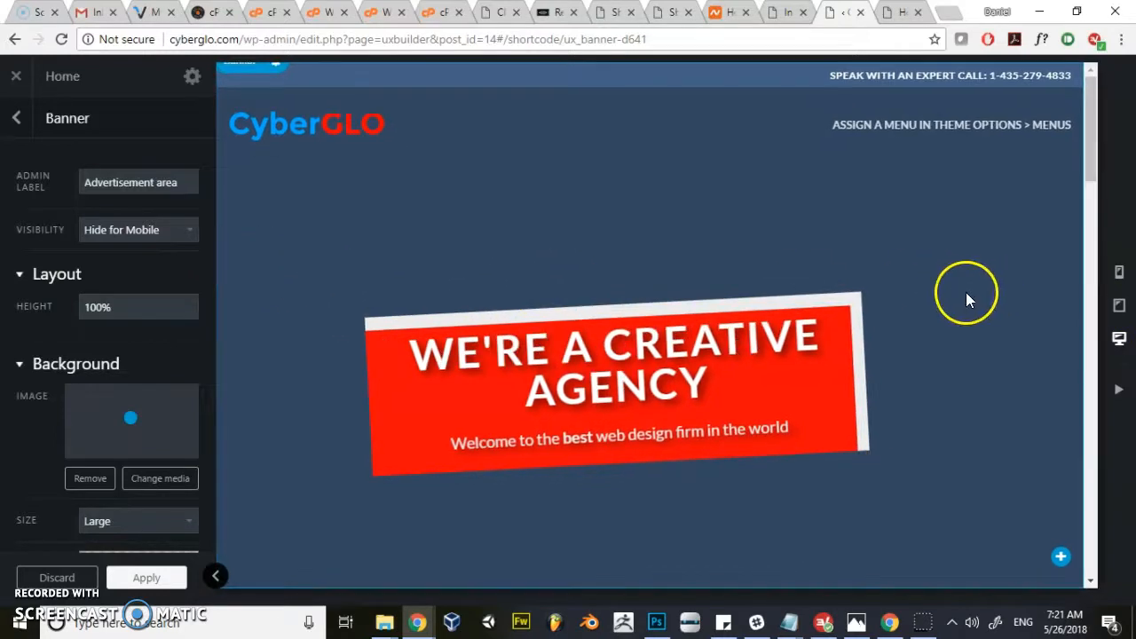
scroll(862, 305, "down", 1)
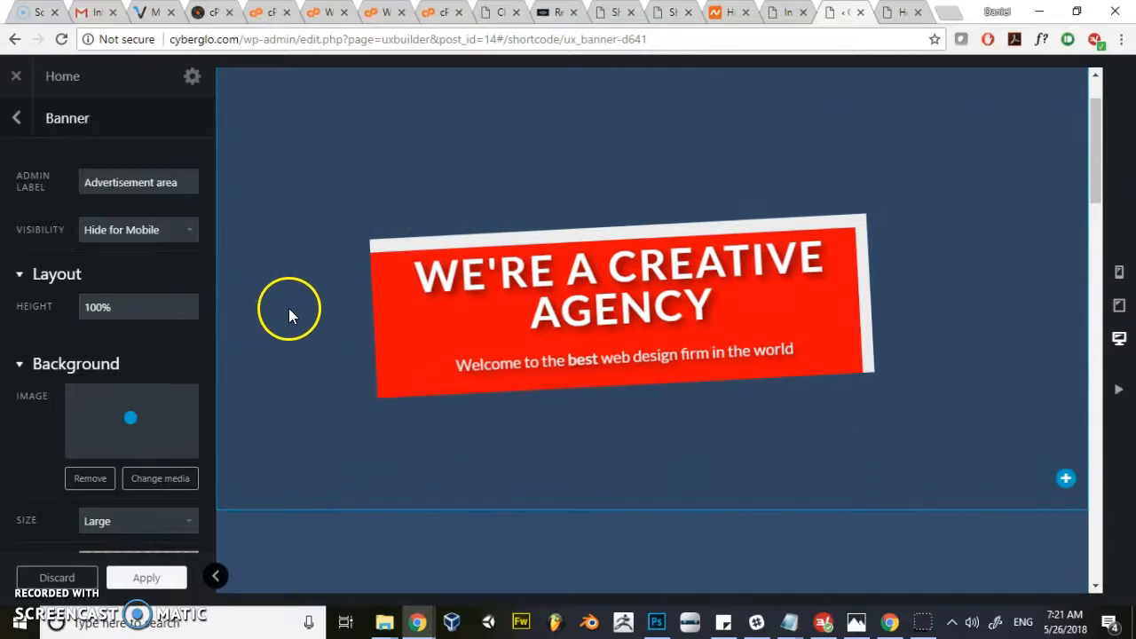
scroll(289, 307, "up", 1)
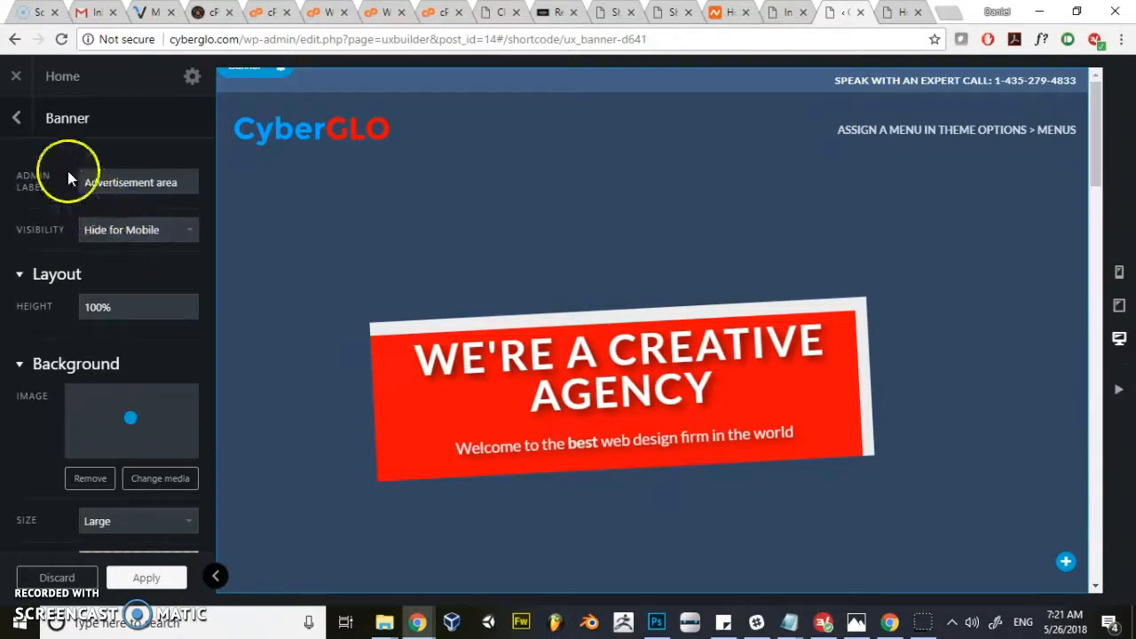
mouse_move(89, 312)
left_mouse_down()
mouse_move(112, 304)
mouse_move(70, 307)
left_mouse_up()
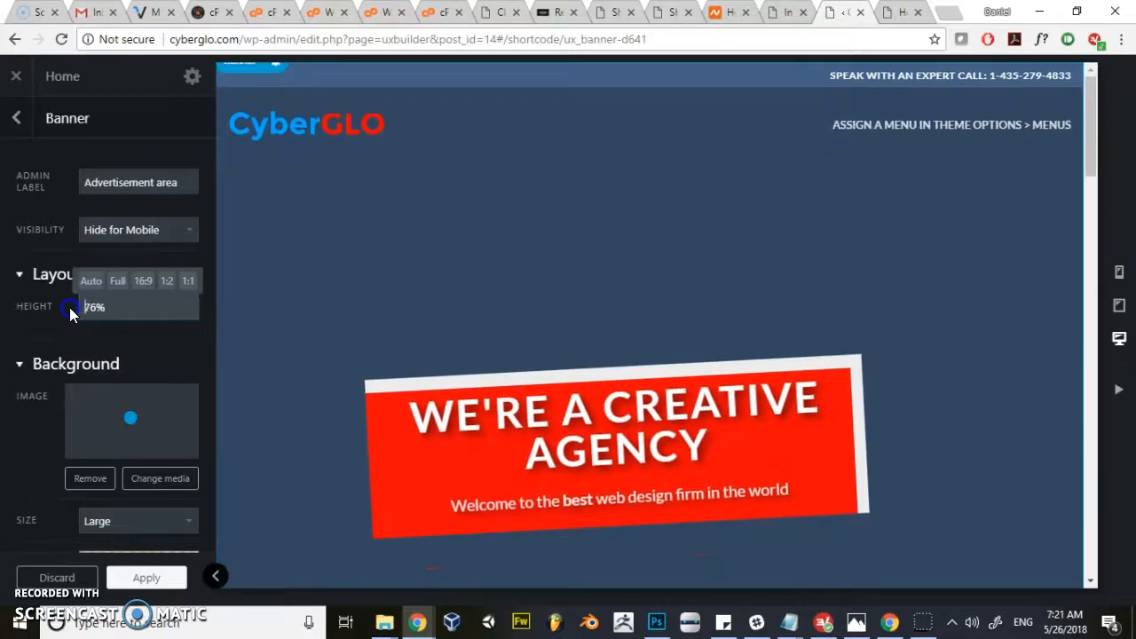
Replace the banner's background image with an uploaded picture of a businessman riding a rocket.
scroll(102, 353, "down", 2)
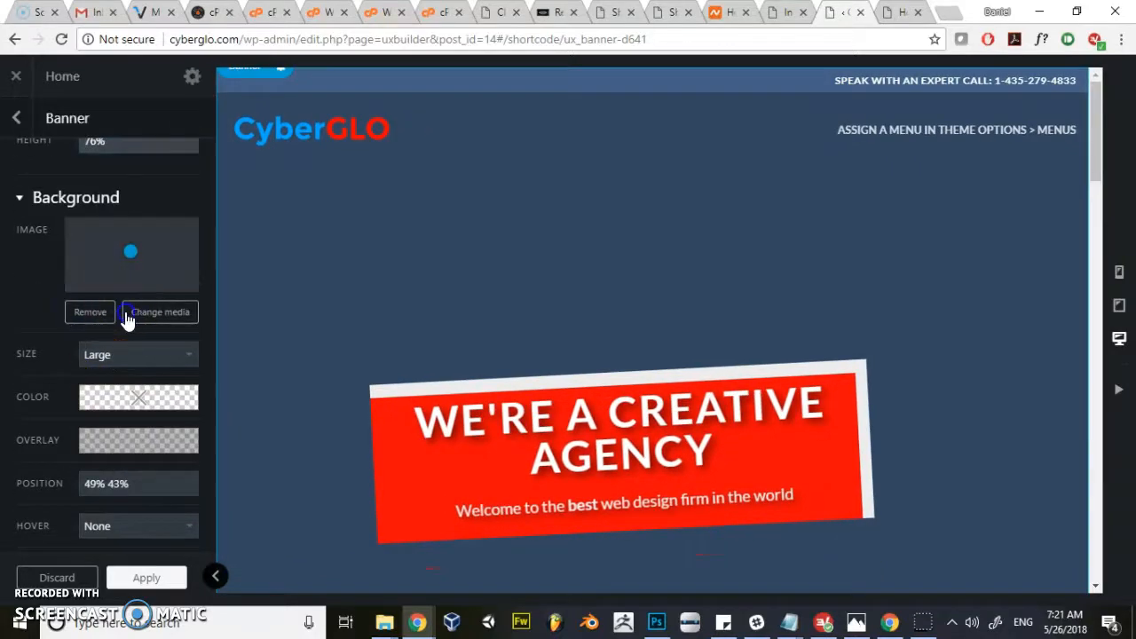
left_click(129, 312)
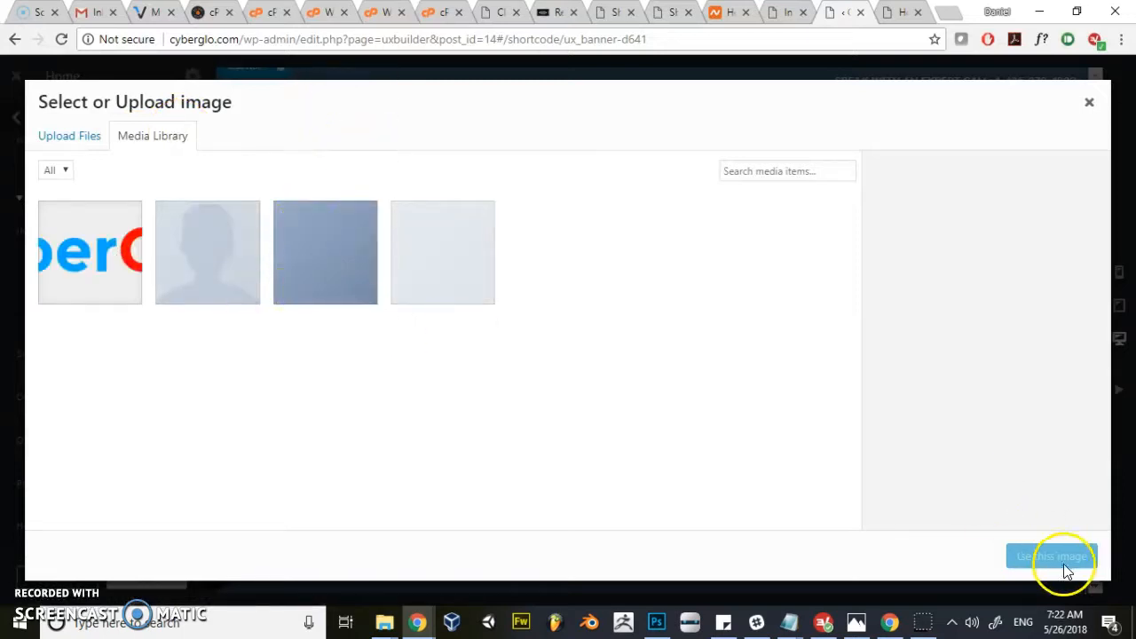
left_click(51, 142)
left_click(601, 345)
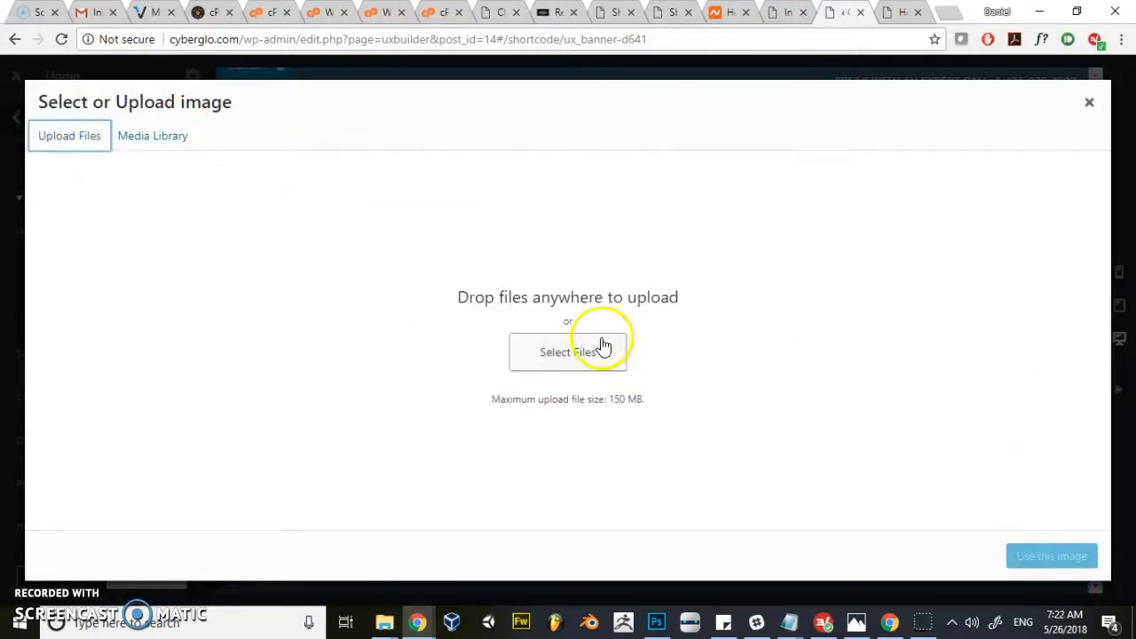
left_click(302, 142)
left_click(433, 373)
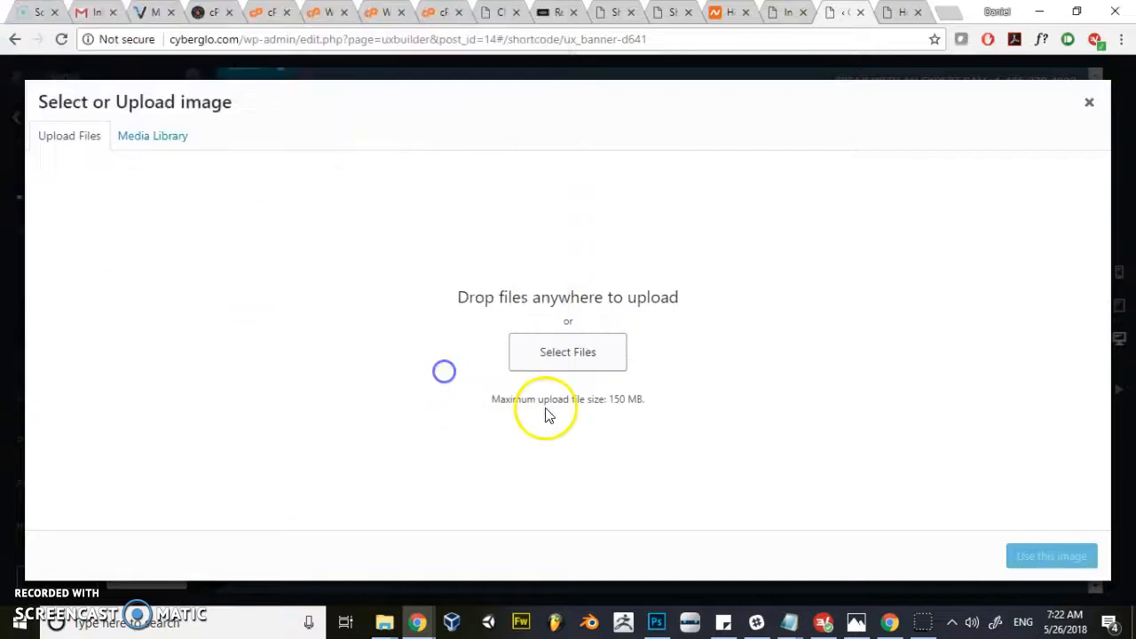
left_click(1061, 557)
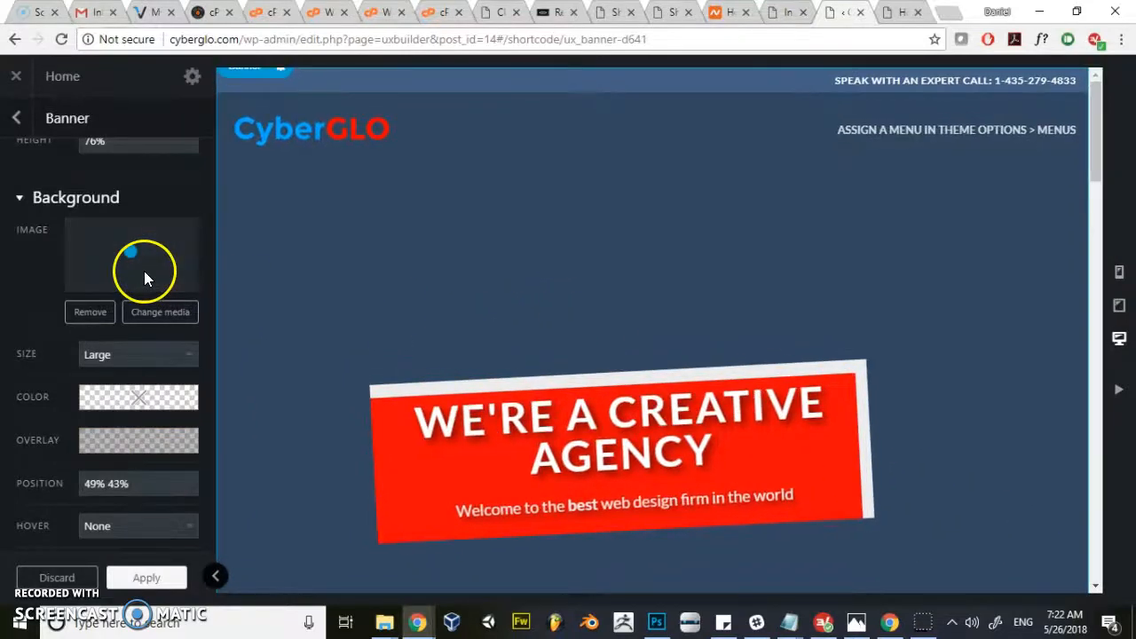
scroll(485, 330, "down", 3)
scroll(598, 349, "up", 3)
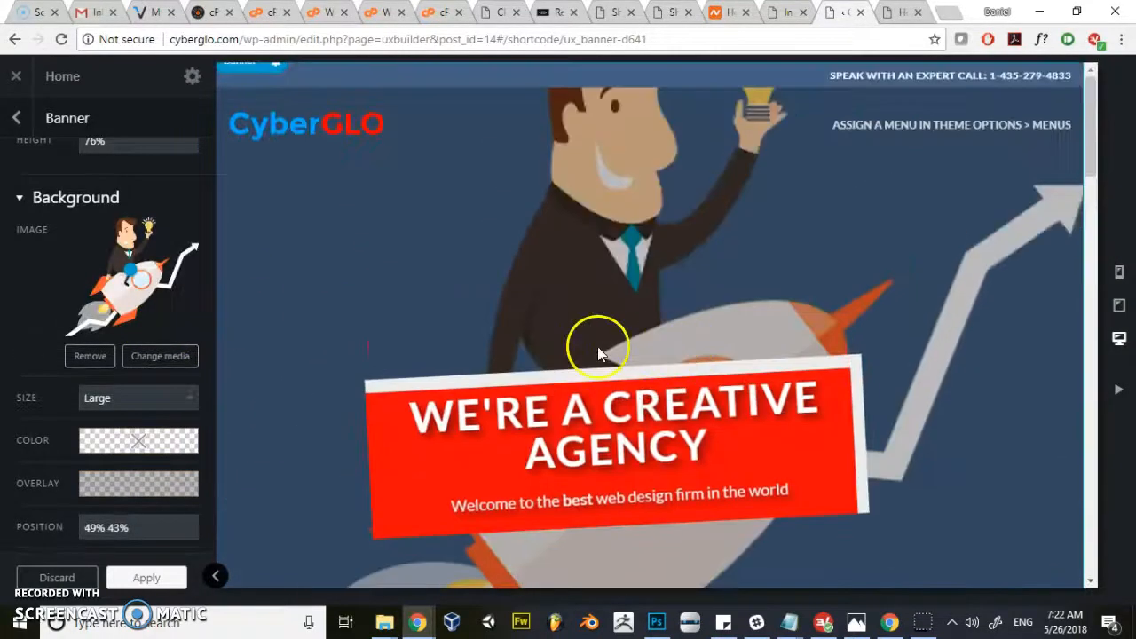
Move the background image's focal point to 65% 62% and try other image sizes, ending on Large.
mouse_move(130, 269)
left_mouse_down()
mouse_move(144, 254)
mouse_move(107, 229)
mouse_move(124, 229)
mouse_move(127, 329)
mouse_move(117, 266)
mouse_move(127, 289)
mouse_move(87, 237)
mouse_move(157, 284)
mouse_move(153, 293)
left_mouse_up()
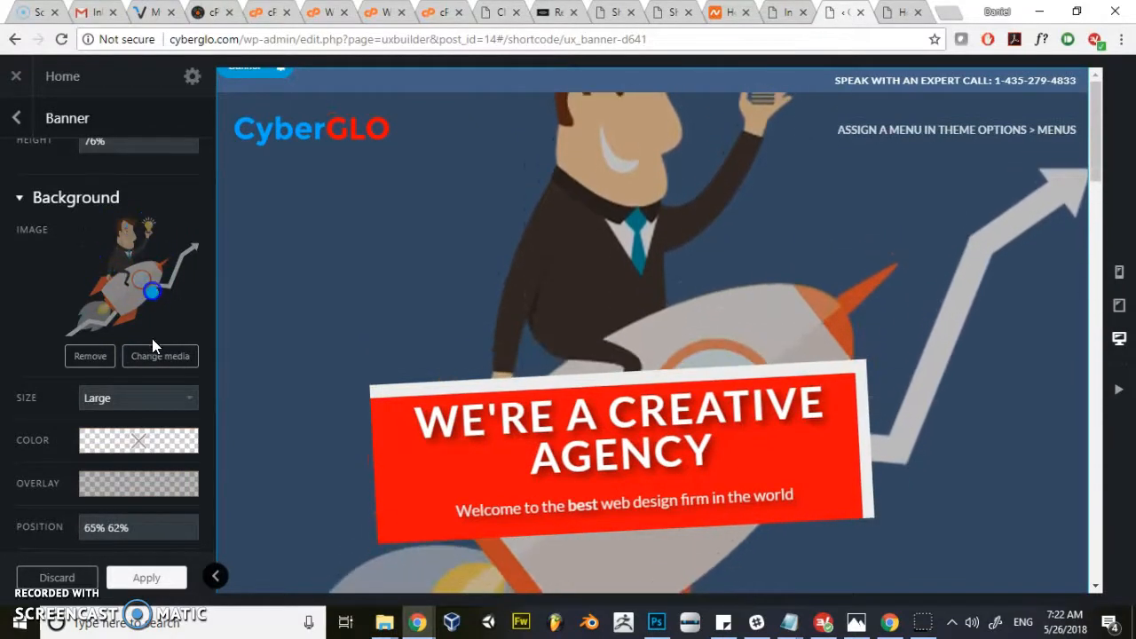
left_click(142, 395)
left_click(131, 419)
left_click(149, 400)
left_click(133, 449)
left_click(103, 397)
left_click(100, 433)
scroll(49, 411, "down", 2)
scroll(52, 410, "up", 3)
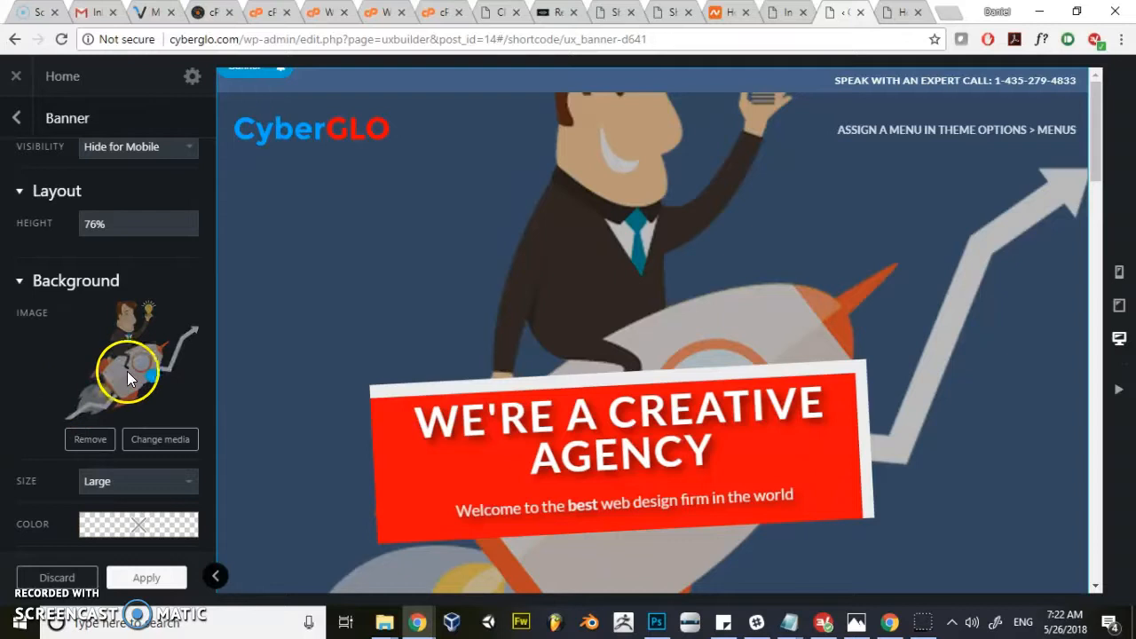
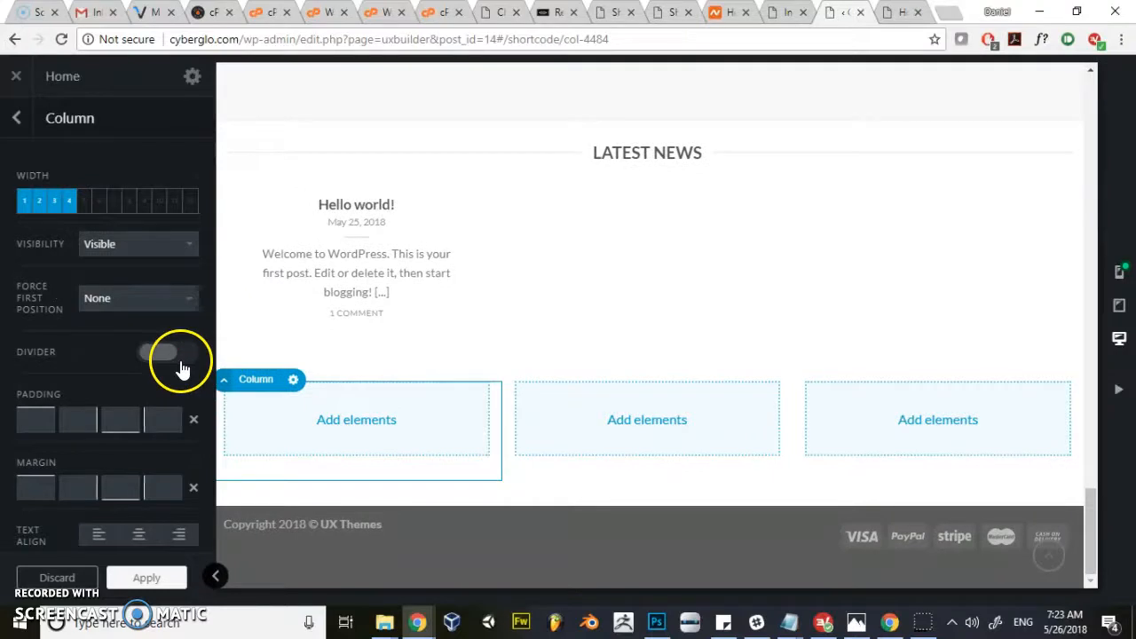
Check the three-column row in the mobile and tablet previews and return to the desktop preview.
left_click(1119, 274)
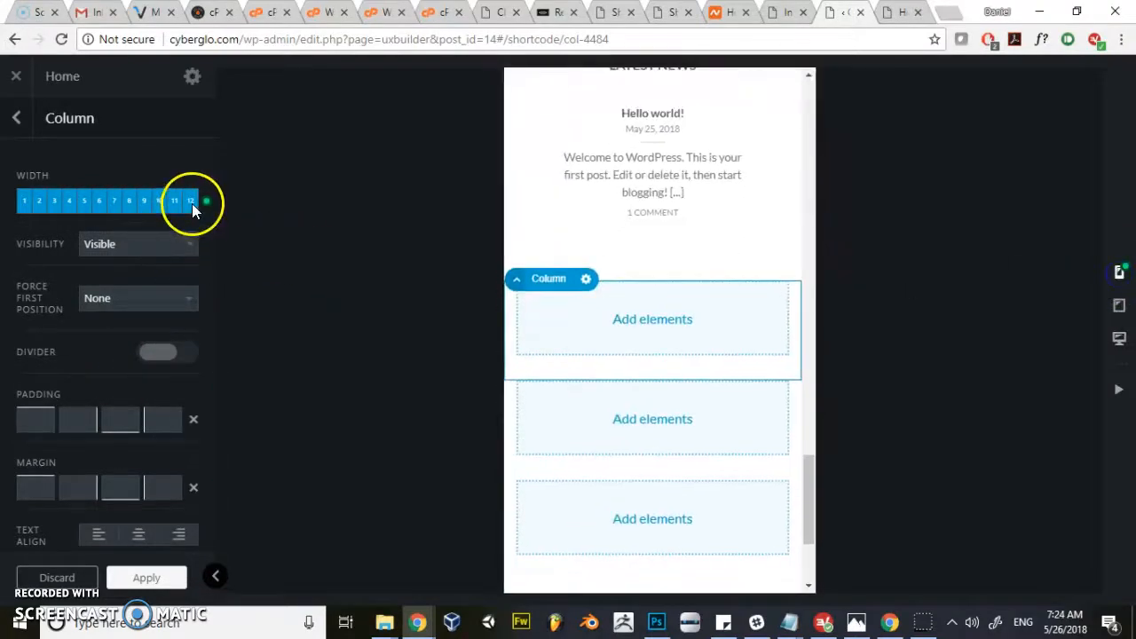
scroll(698, 331, "down", 2)
left_click(1116, 310)
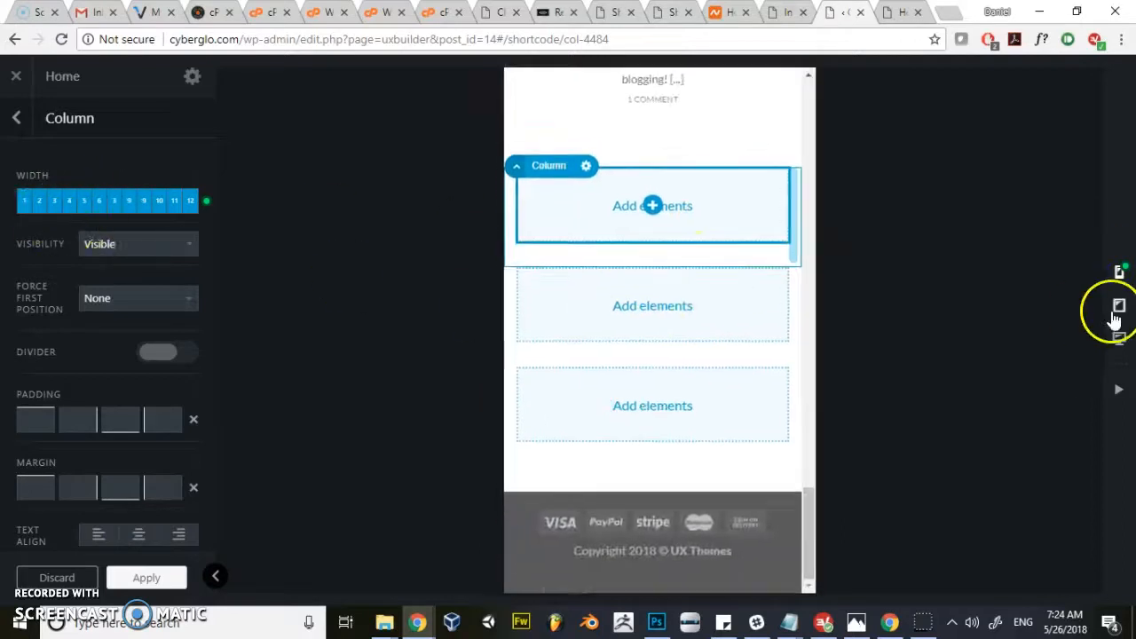
left_click(1121, 342)
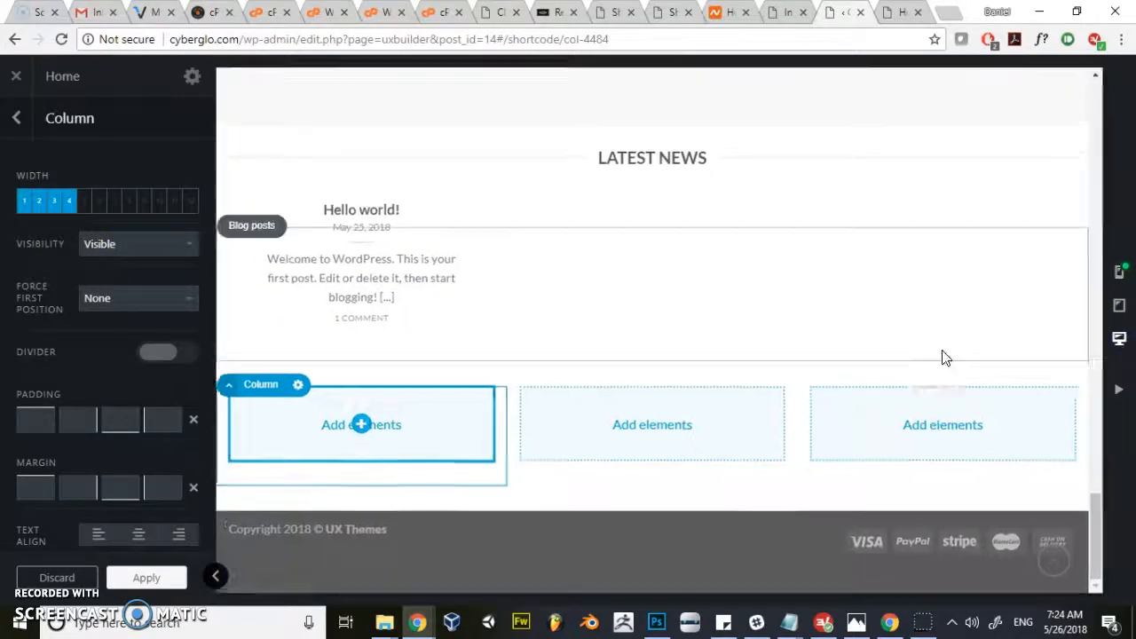
Review the first column's remaining settings, close them and look over the home page from the columns up to the banner.
scroll(104, 359, "down", 3)
scroll(106, 373, "down", 3)
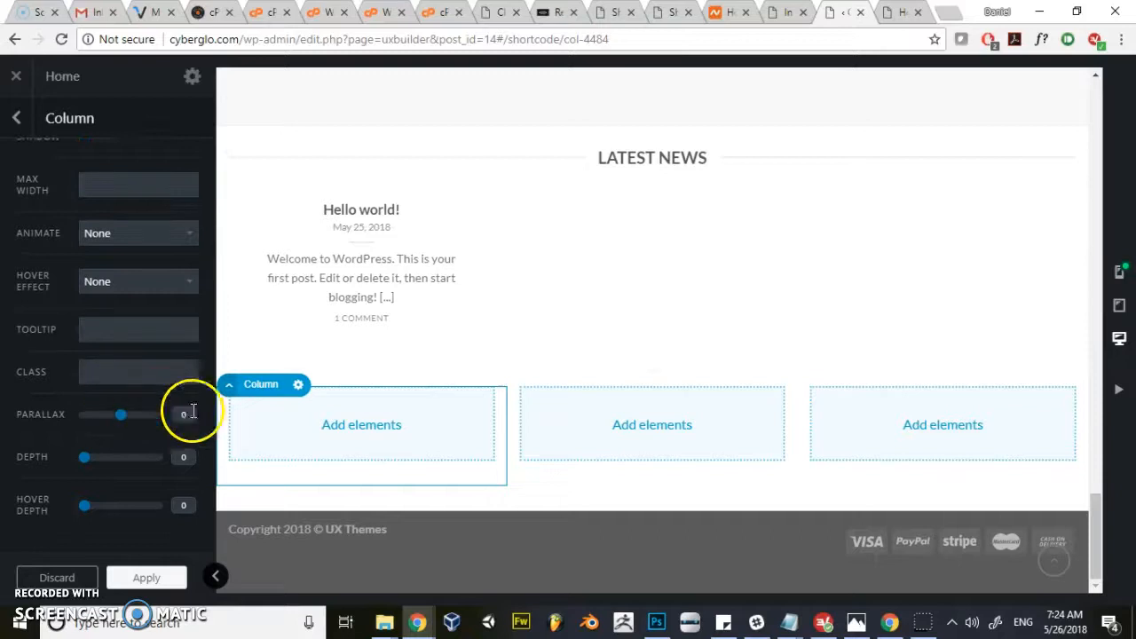
scroll(640, 435, "up", 10)
scroll(635, 424, "down", 10)
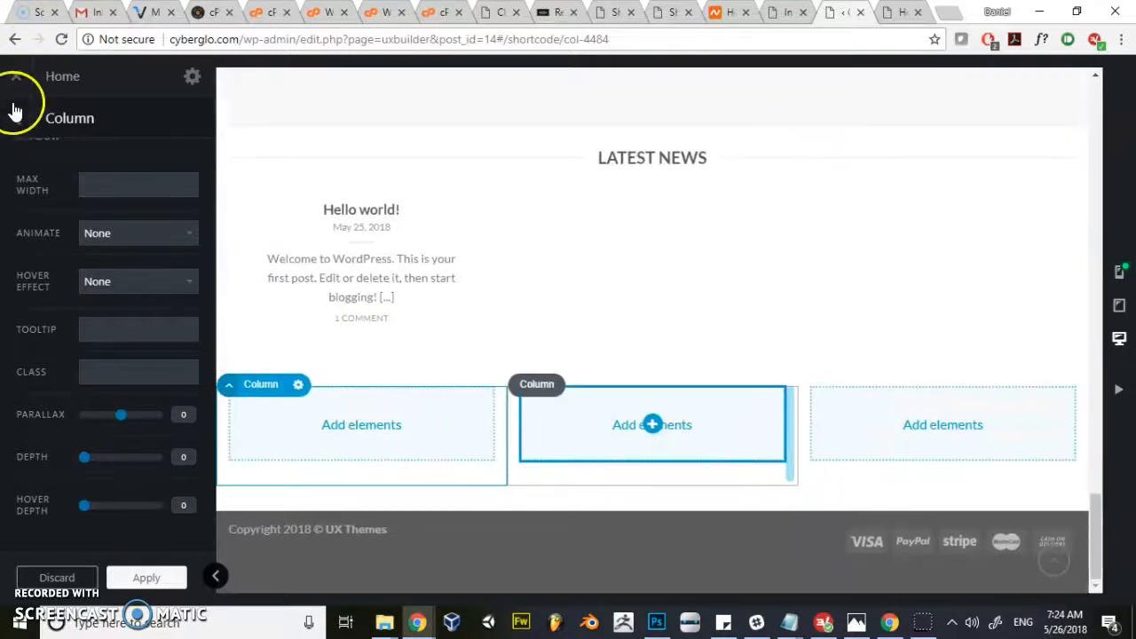
left_click(16, 118)
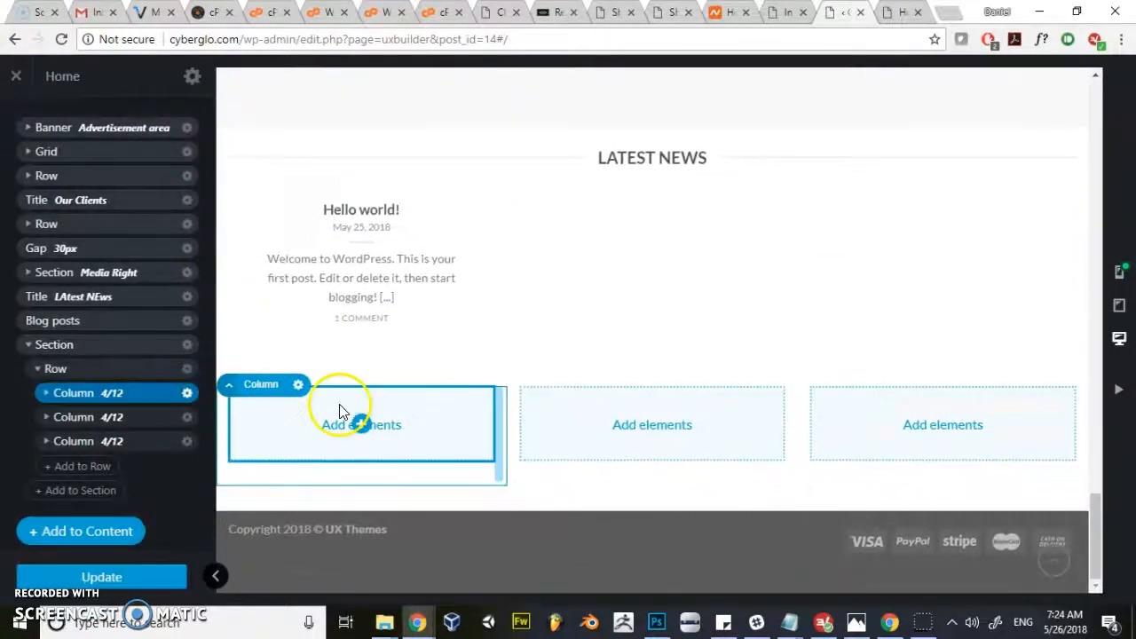
scroll(497, 378, "up", 1)
scroll(519, 380, "down", 1)
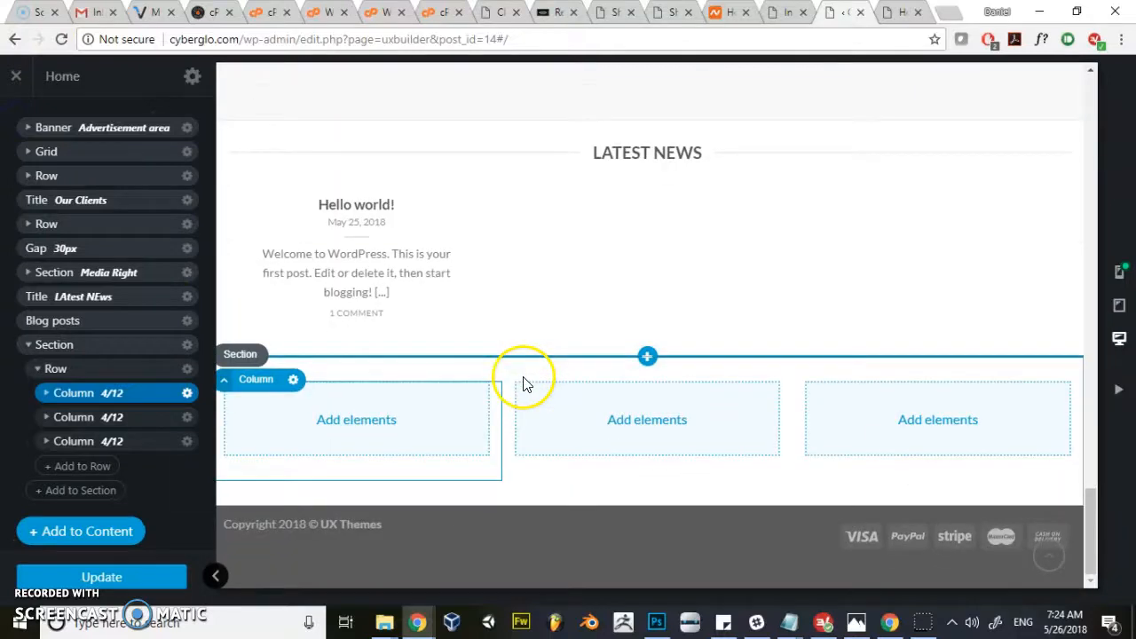
scroll(522, 382, "up", 5)
scroll(522, 382, "up", 10)
scroll(522, 382, "down", 2)
scroll(522, 373, "up", 4)
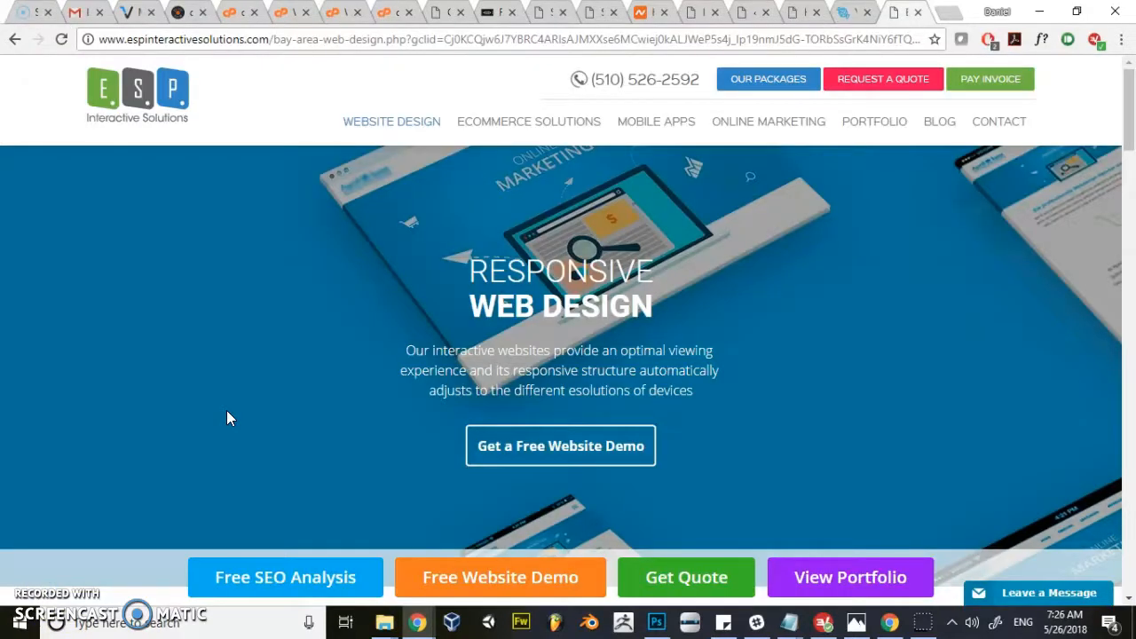
Examine the ESP Interactive Solutions page as a design reference, covering its banner, call-to-action button, design process, portfolio, footer and header navigation.
scroll(282, 363, "down", 9)
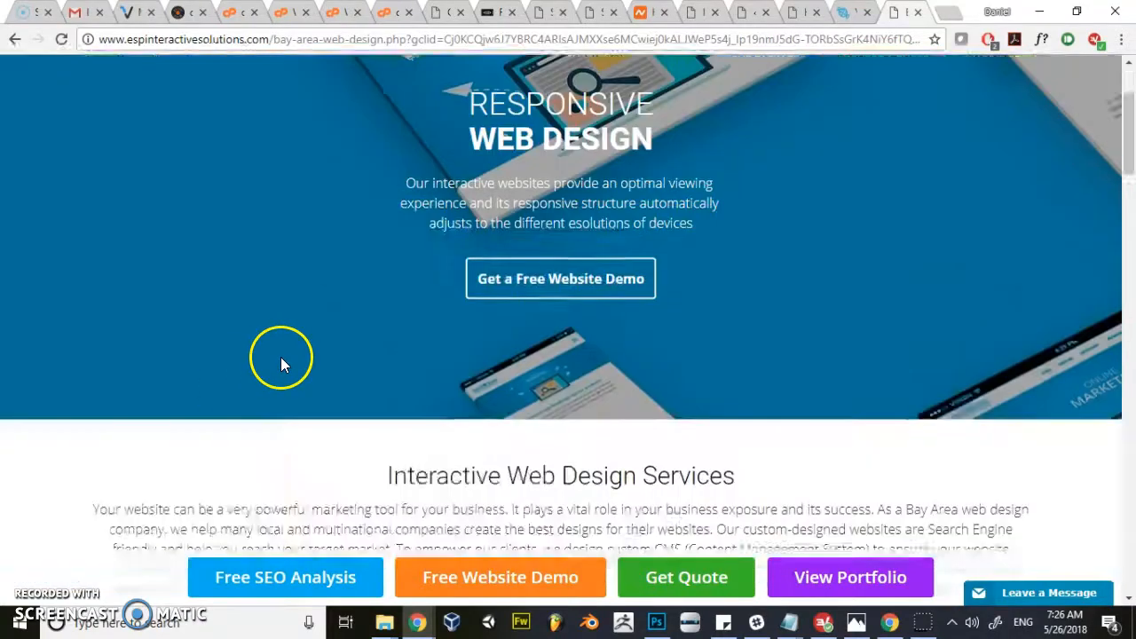
scroll(284, 387, "down", 15)
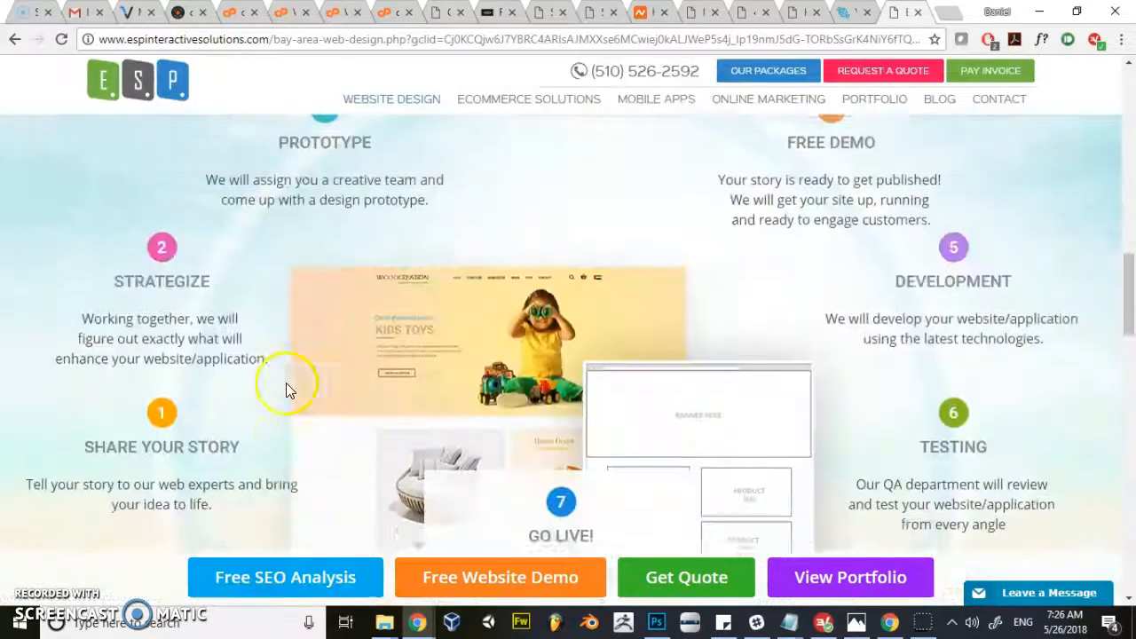
scroll(286, 386, "down", 10)
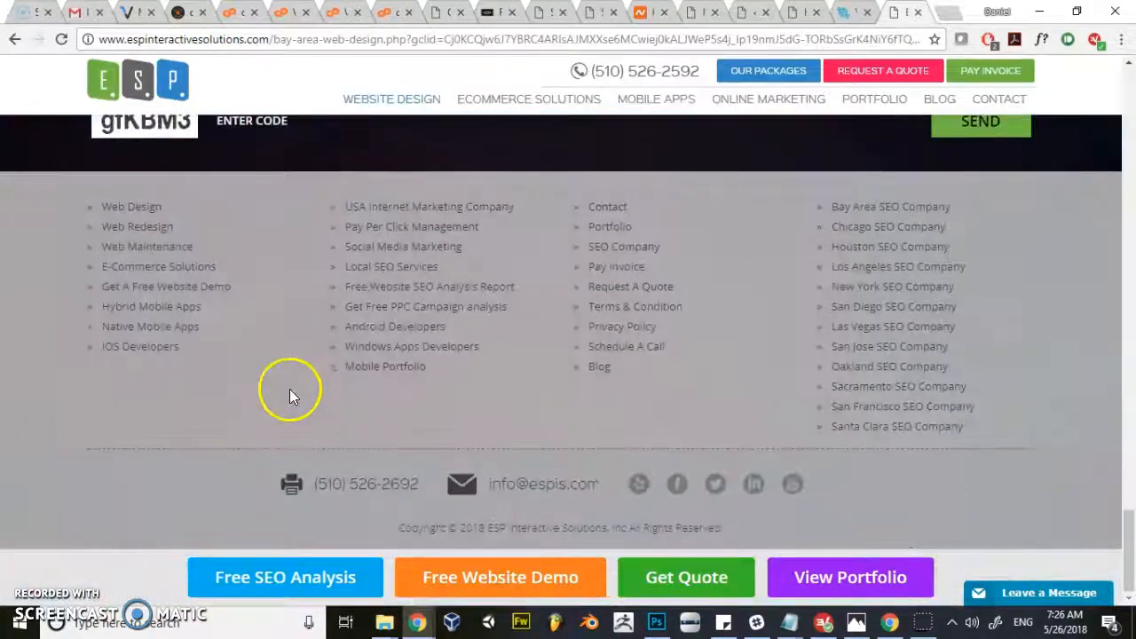
scroll(292, 395, "up", 12)
scroll(355, 430, "up", 10)
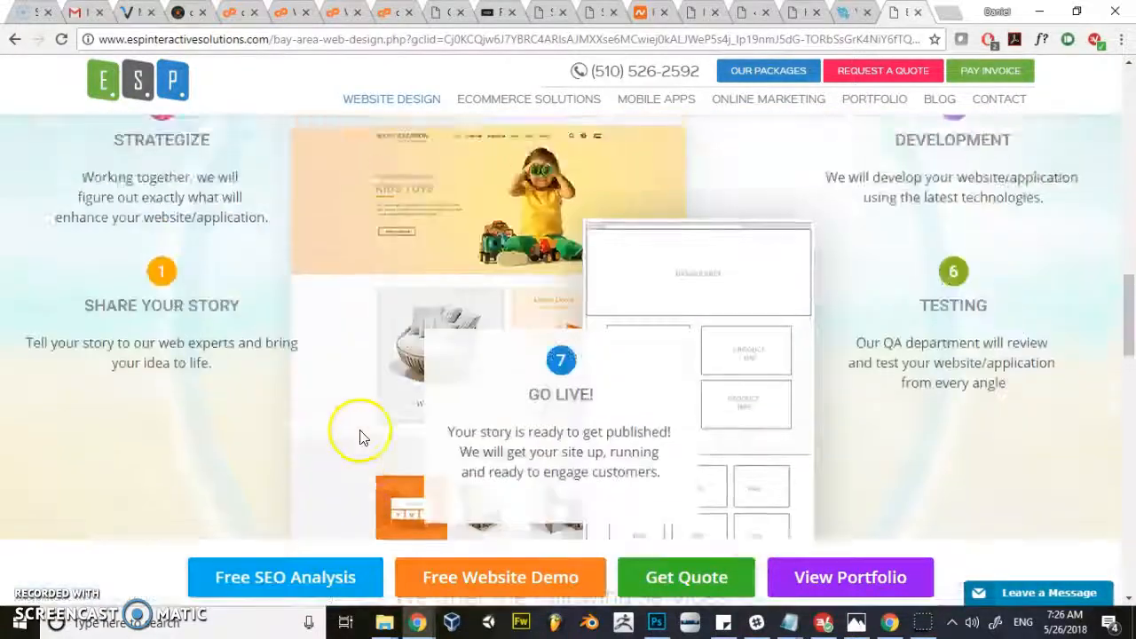
scroll(400, 404, "down", 10)
scroll(489, 376, "down", 4)
scroll(507, 386, "up", 6)
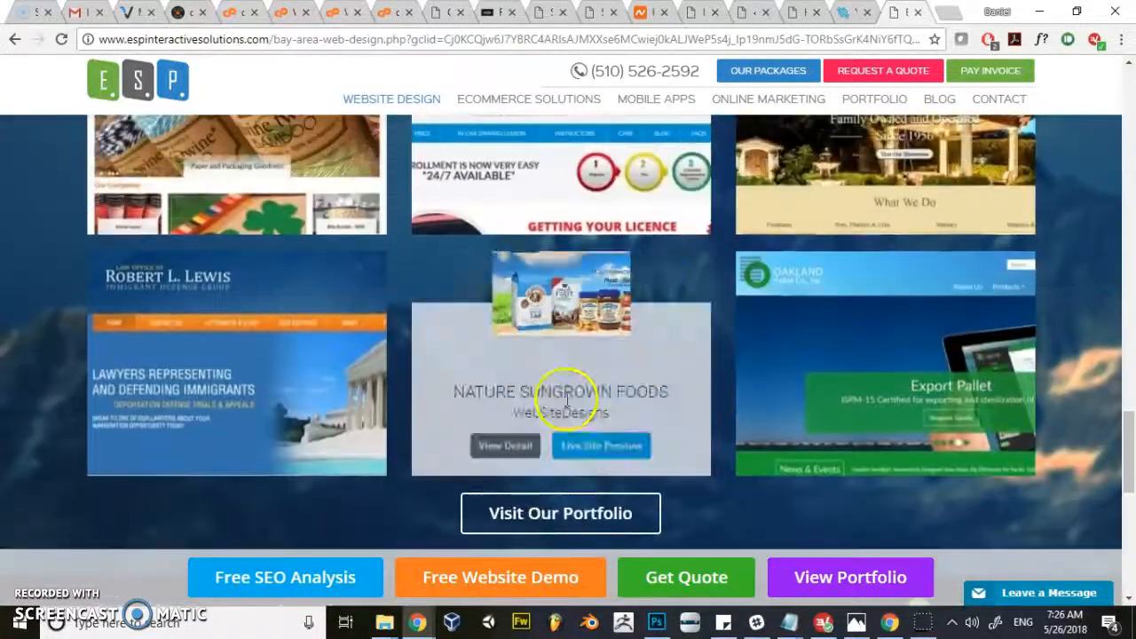
scroll(633, 421, "up", 15)
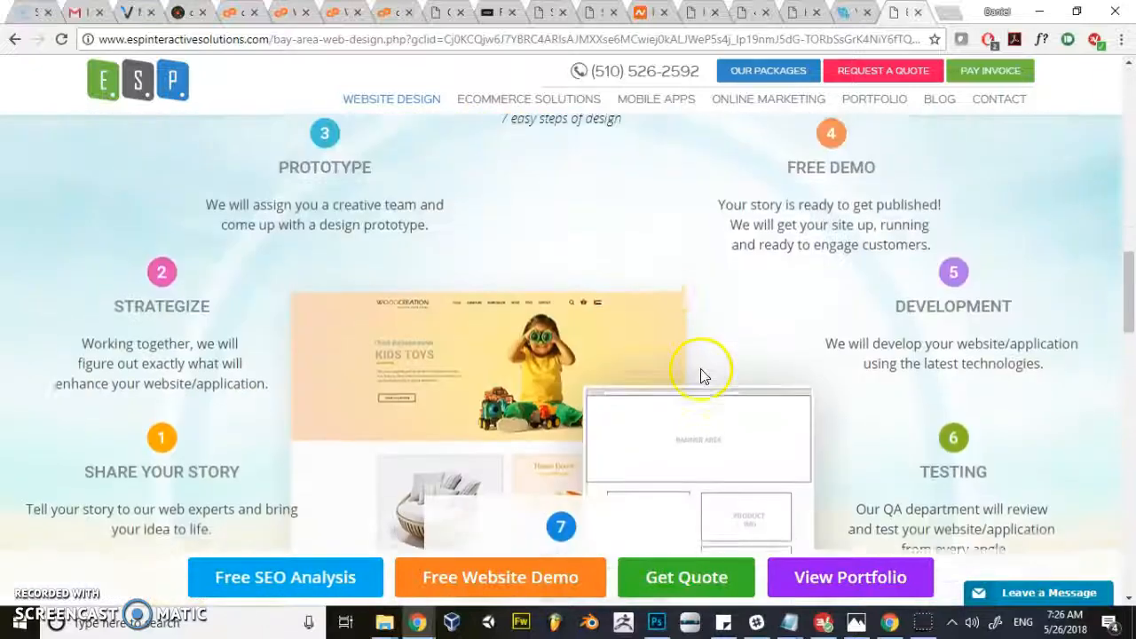
scroll(664, 345, "down", 3)
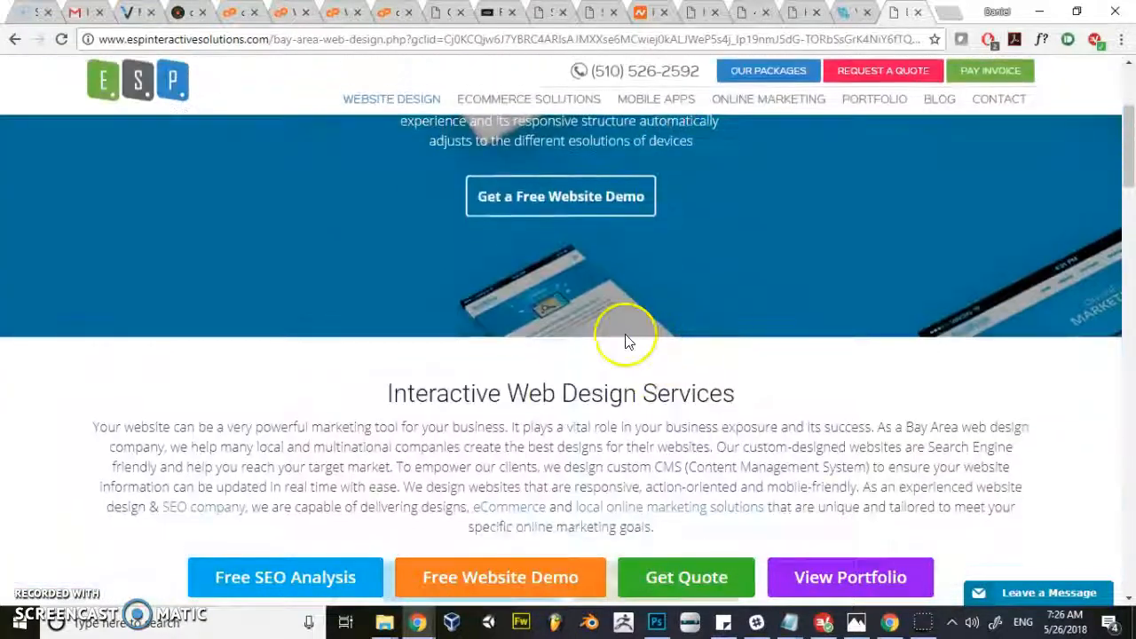
scroll(630, 340, "up", 2)
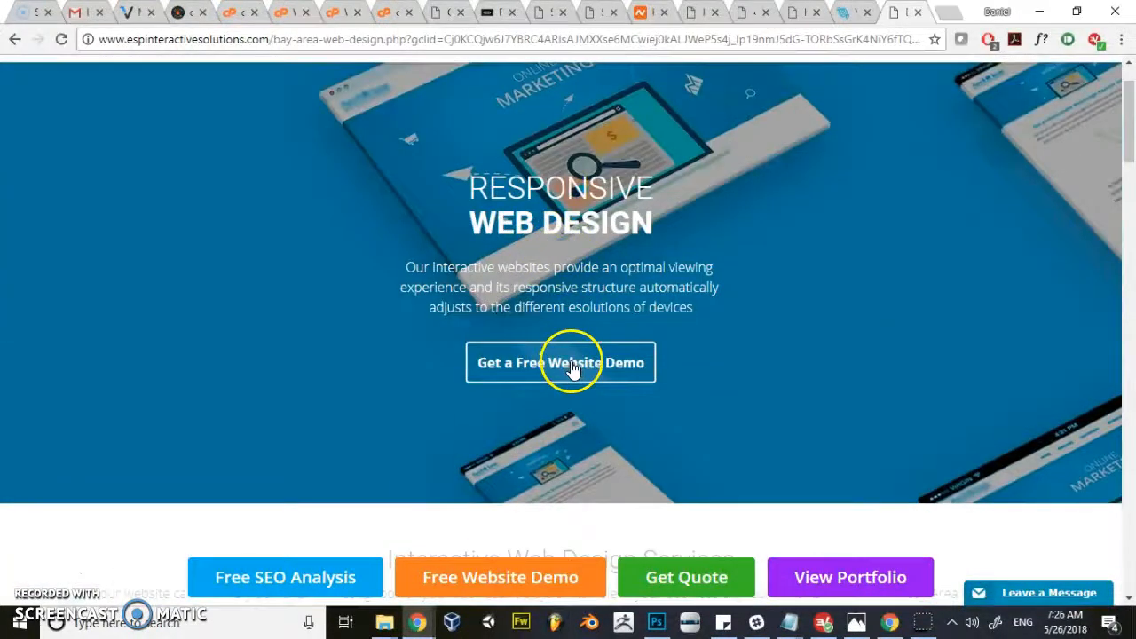
scroll(581, 368, "up", 1)
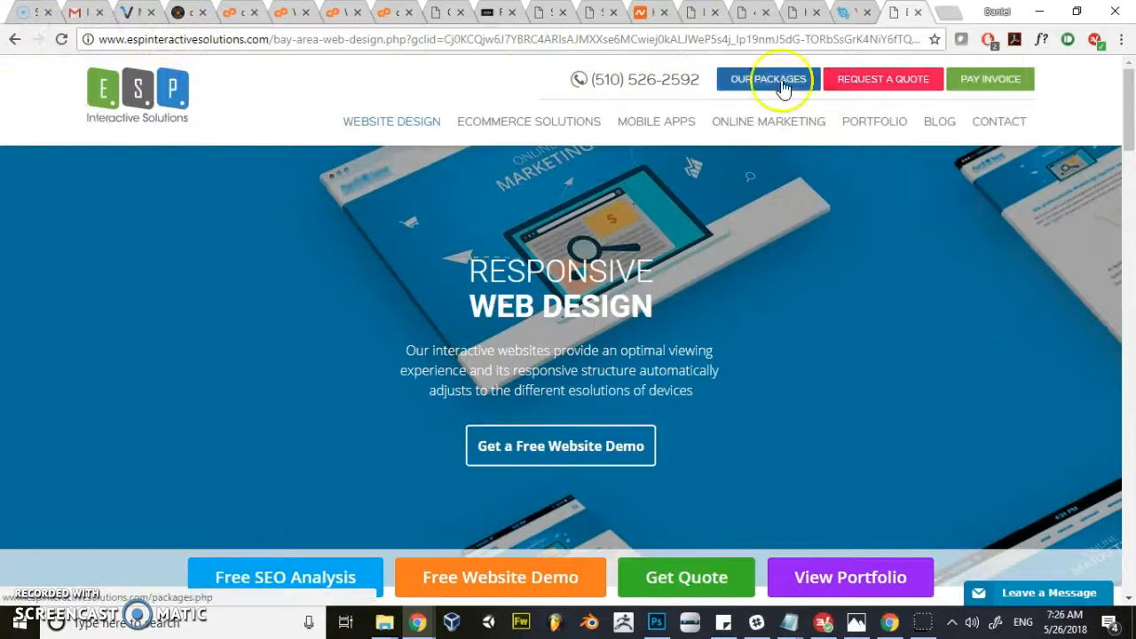
mouse_move(396, 133)
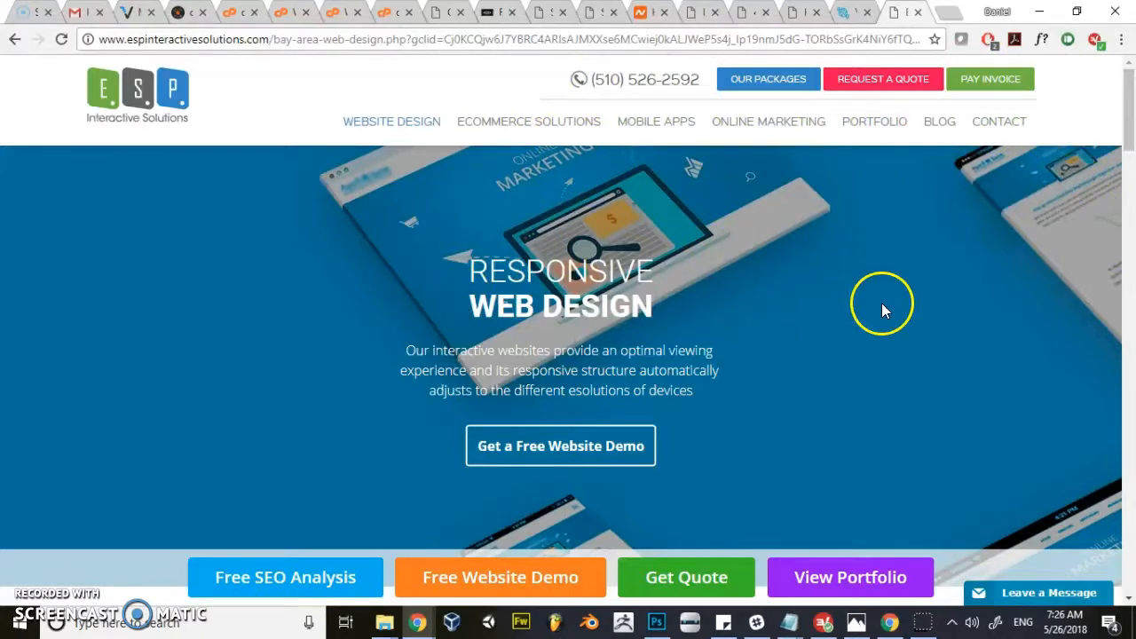
mouse_move(1132, 120)
left_mouse_down()
mouse_move(1132, 140)
mouse_move(1133, 123)
left_mouse_up()
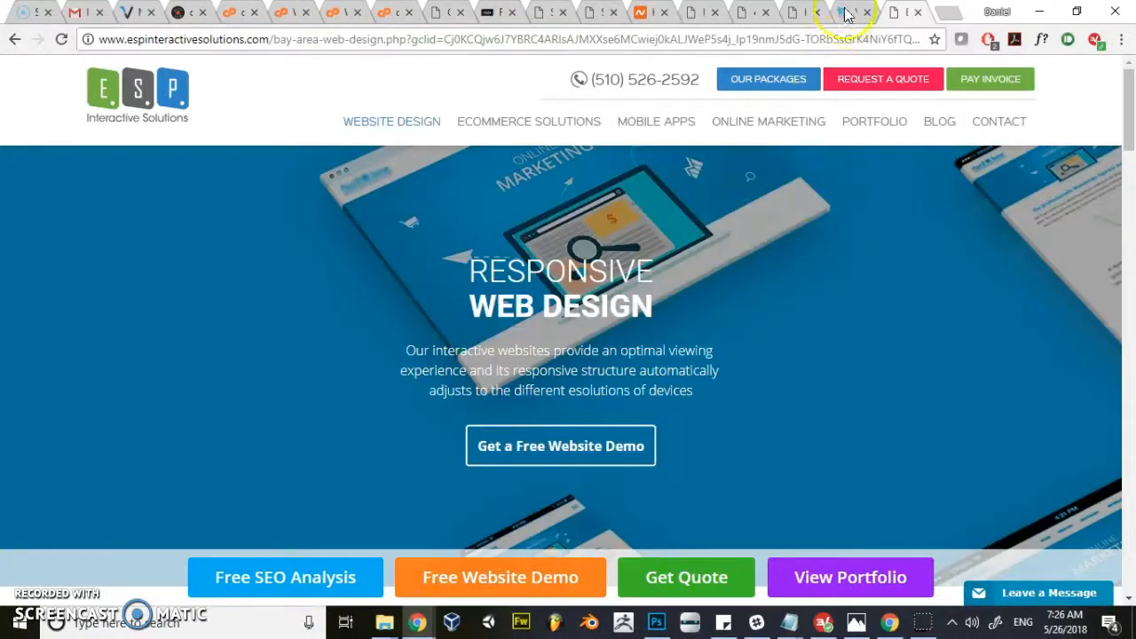
Switch back to UX Builder and darken the overlay on the banner's background image.
left_click(795, 15)
left_click(750, 15)
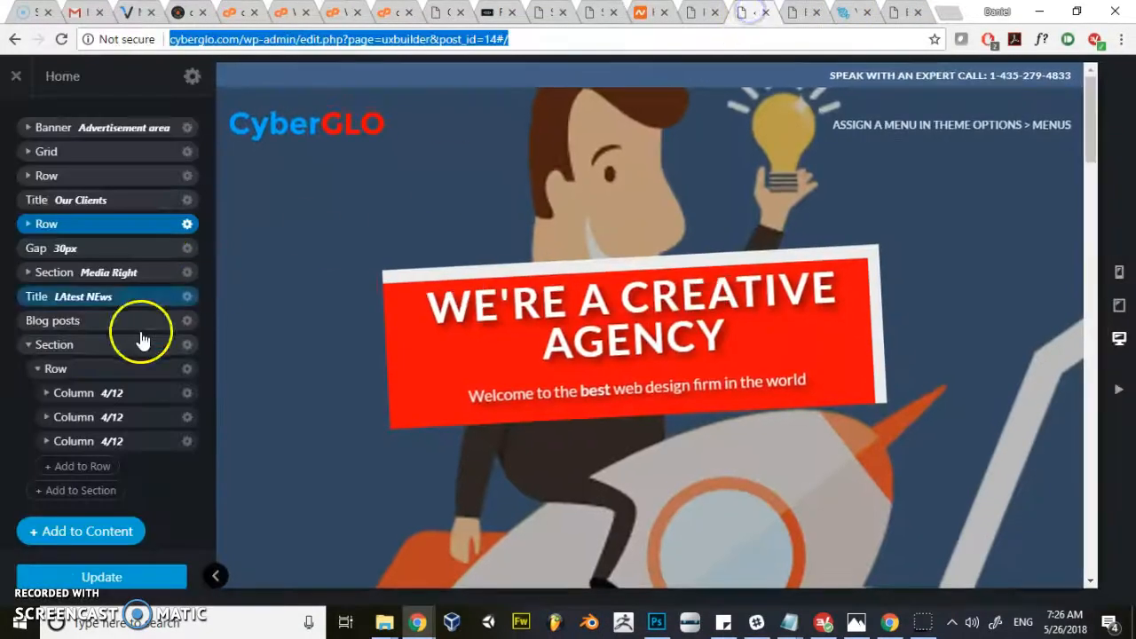
left_click(300, 216)
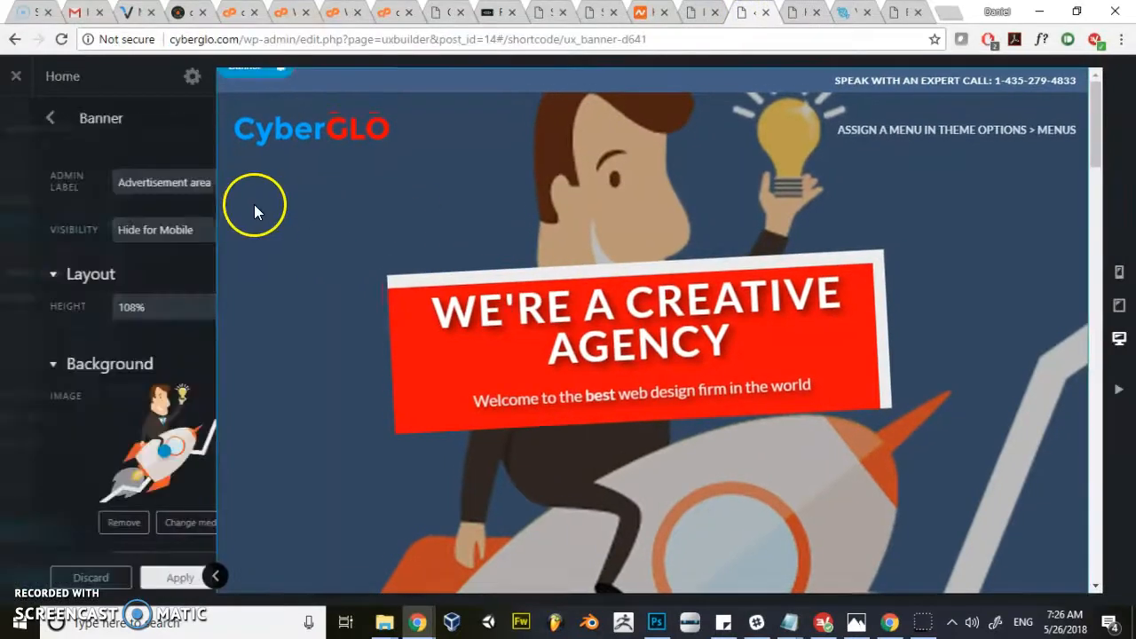
scroll(53, 254, "down", 6)
scroll(55, 258, "up", 3)
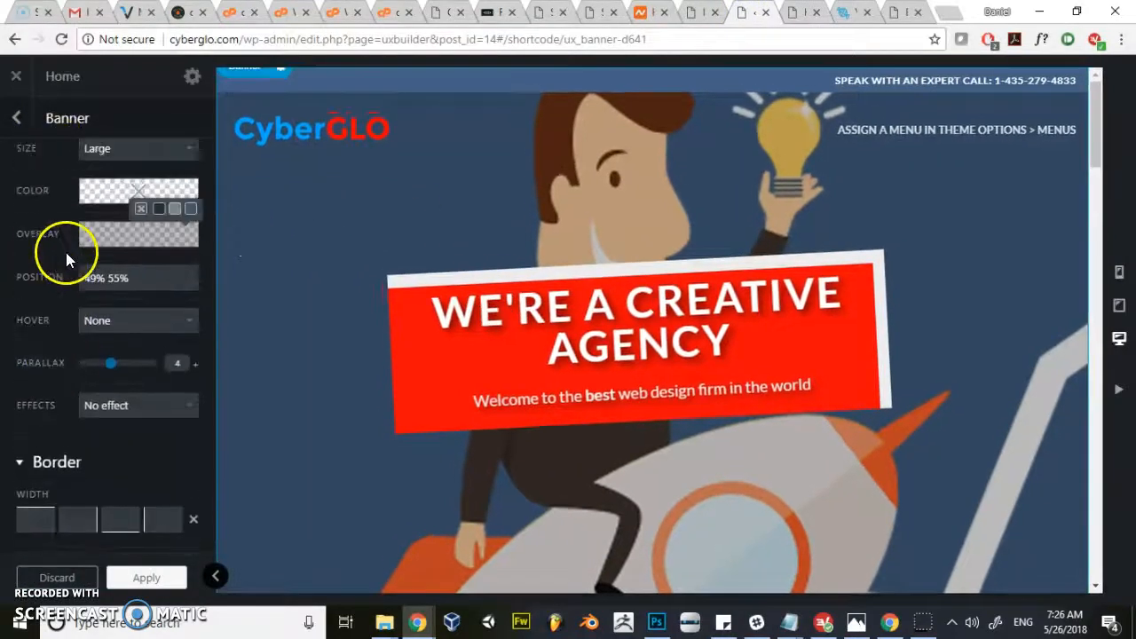
left_click(101, 235)
left_click(111, 319)
mouse_move(110, 319)
left_mouse_down()
mouse_move(85, 370)
mouse_move(97, 388)
mouse_move(178, 390)
left_mouse_up()
left_click(31, 237)
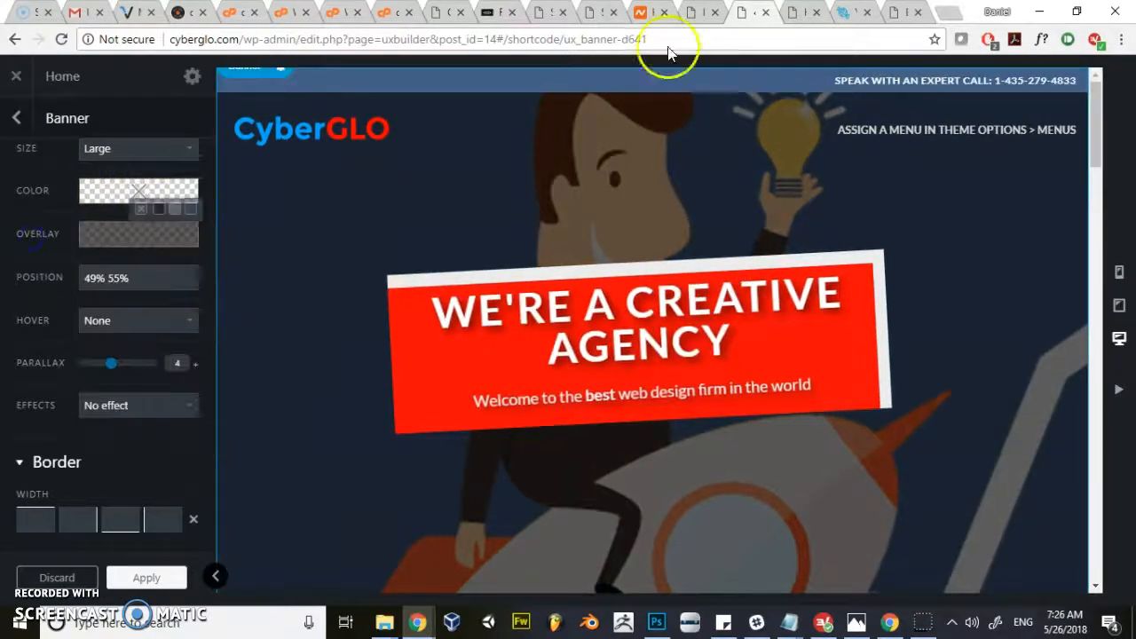
Compare the banner with the ESP Interactive Solutions page's banner and return to UX Builder.
left_click(895, 13)
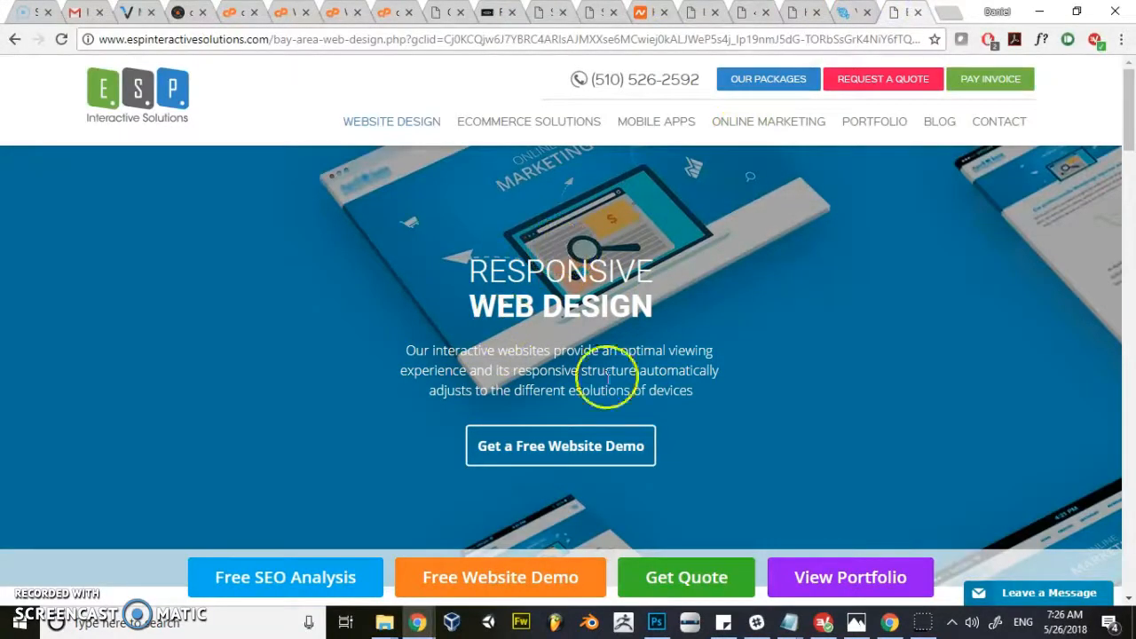
left_click(796, 11)
left_click(743, 13)
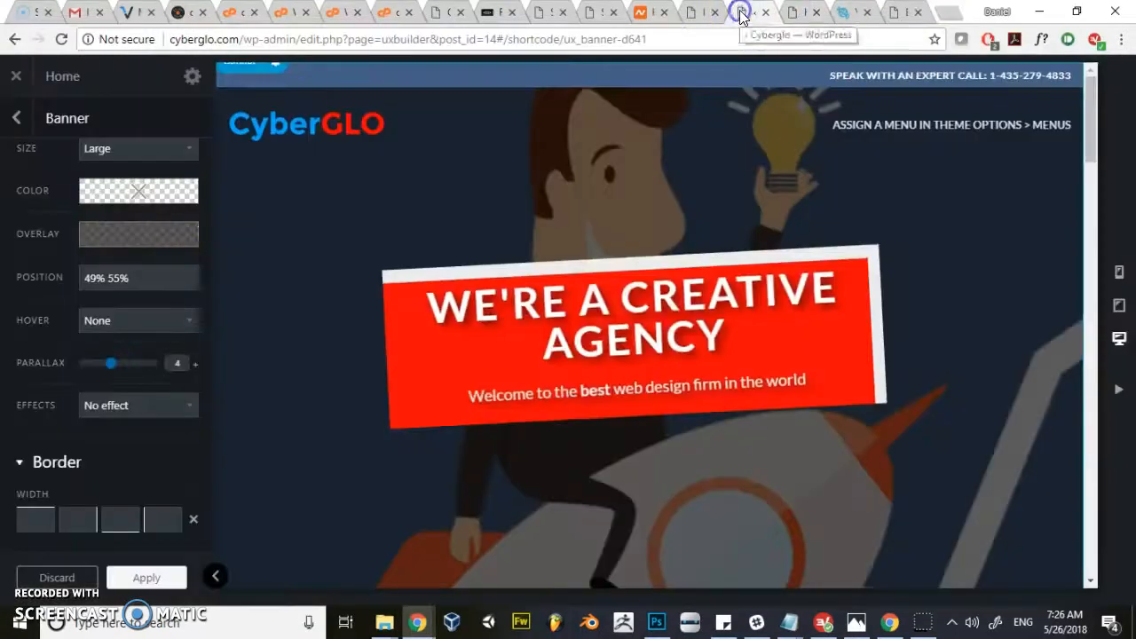
Add a second Text Box element to the Advertisement area banner and return to the page's element list.
left_click(13, 116)
left_click(39, 137)
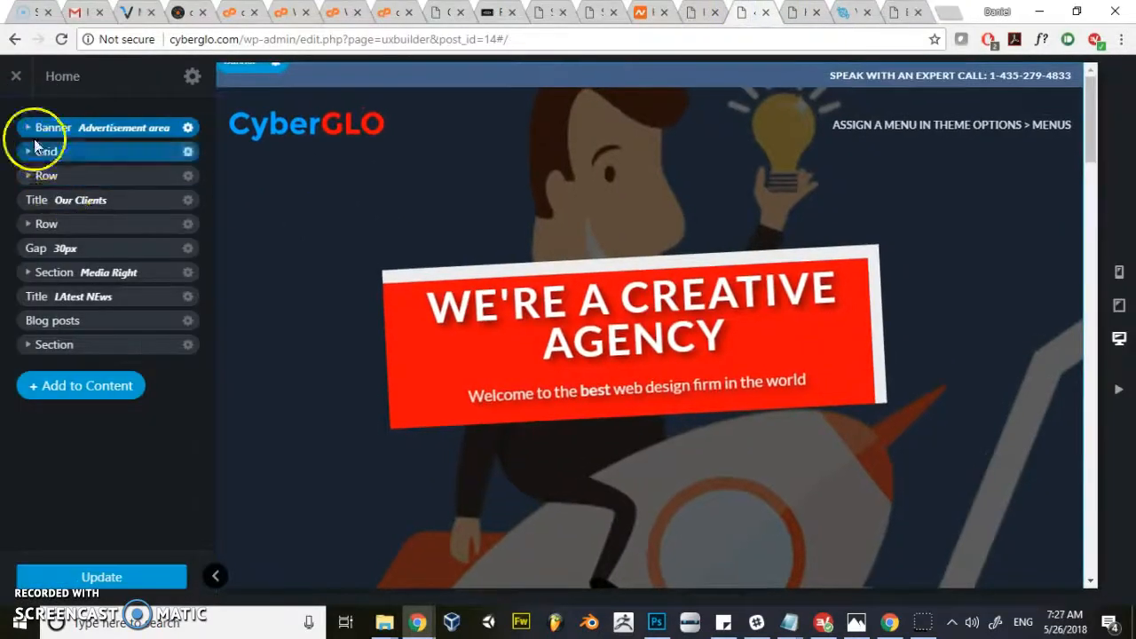
left_click(37, 158)
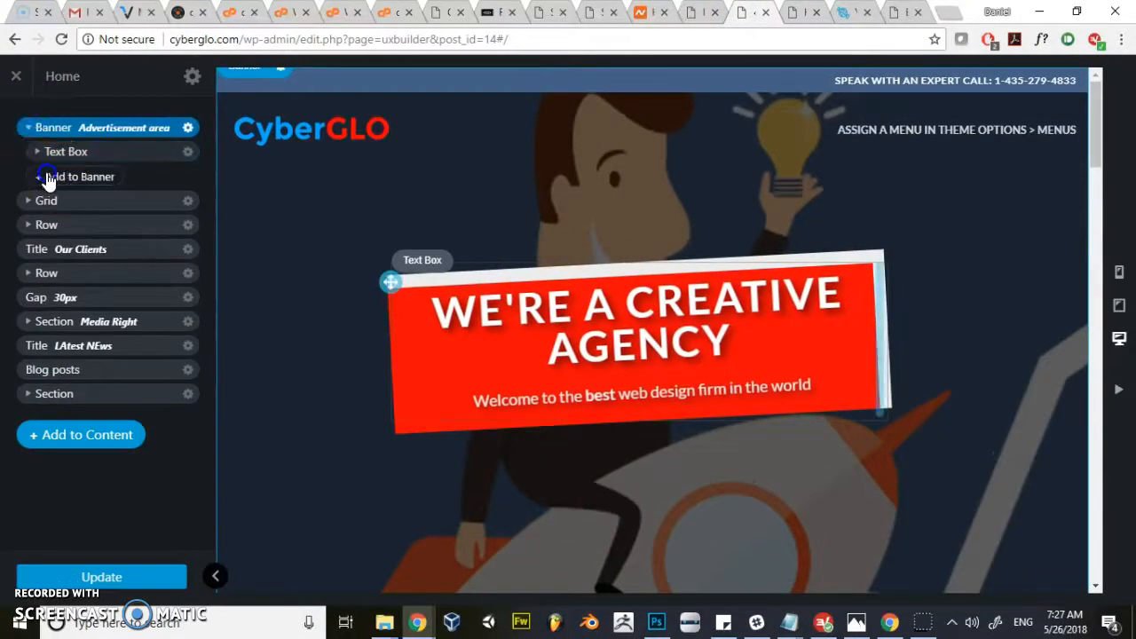
left_click(48, 174)
left_click(57, 270)
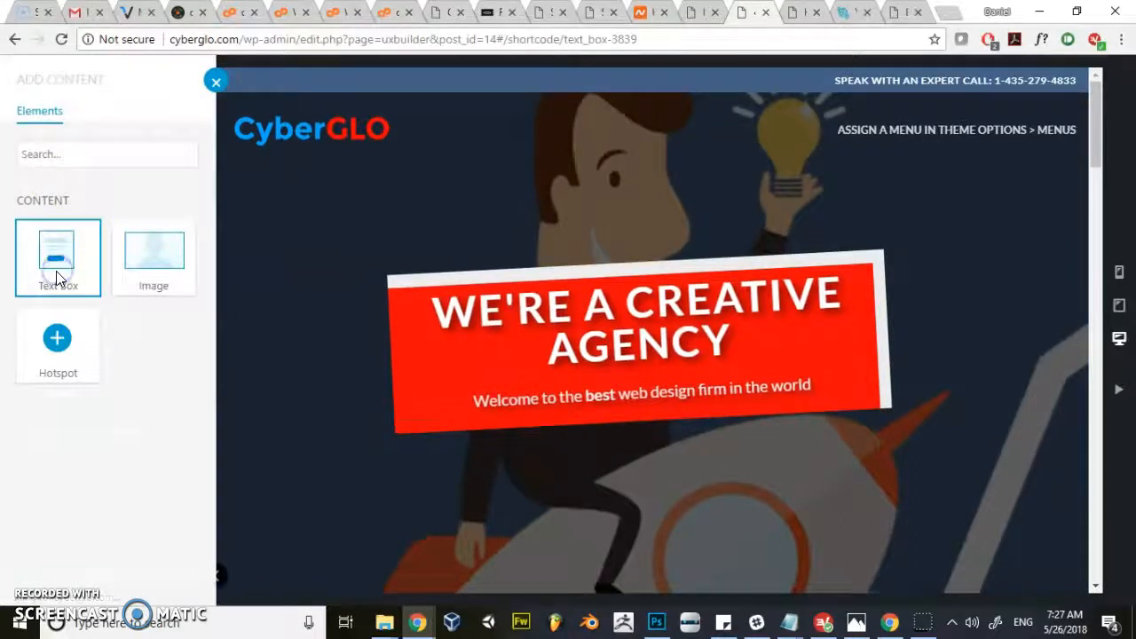
left_click(15, 125)
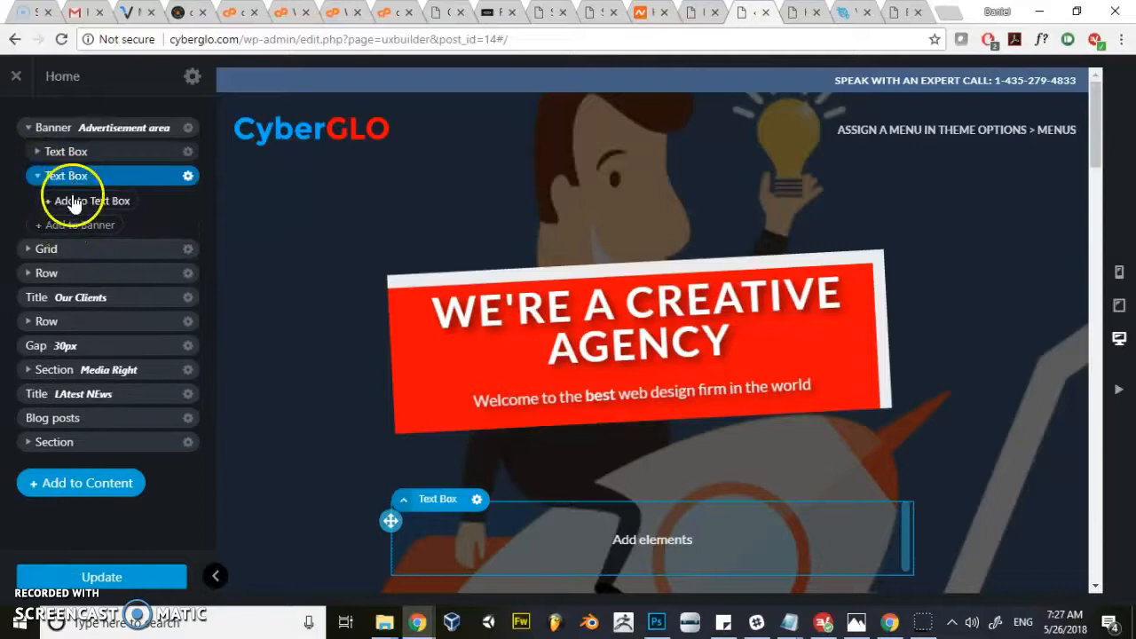
Add a Button element with the Outline Round preset to the banner's new text box.
left_click(76, 201)
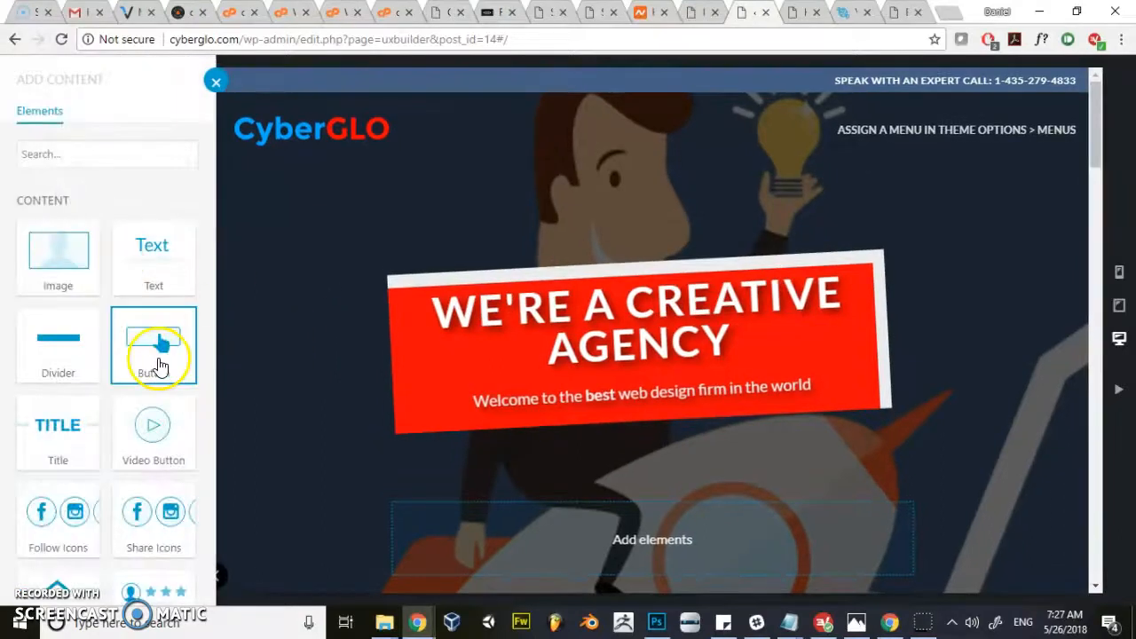
scroll(157, 366, "down", 5)
scroll(157, 338, "up", 5)
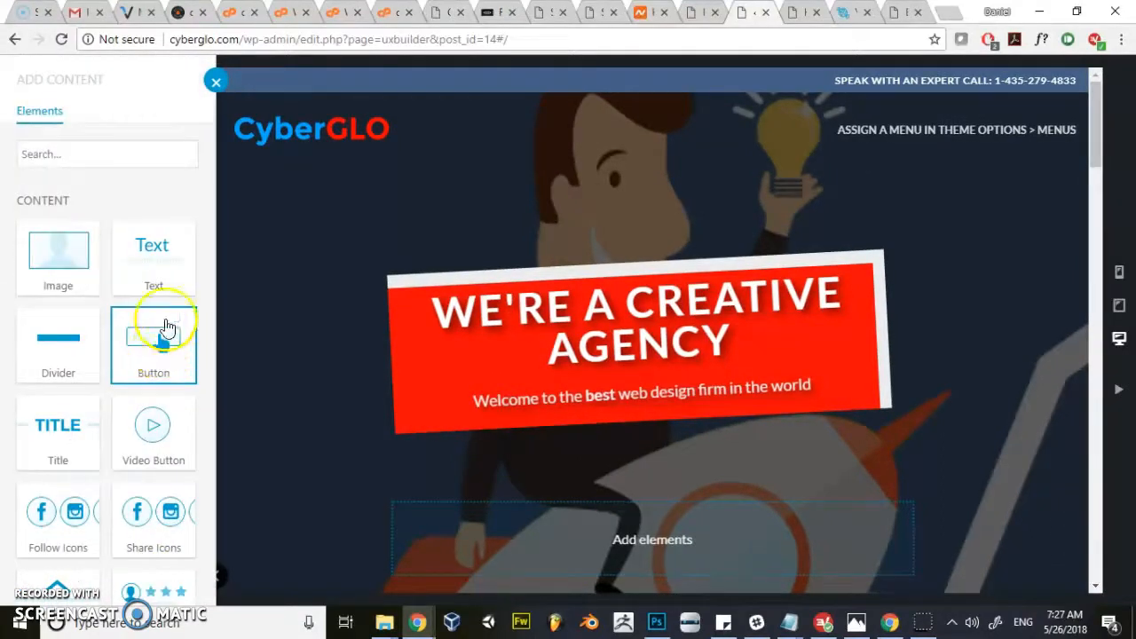
left_click(165, 337)
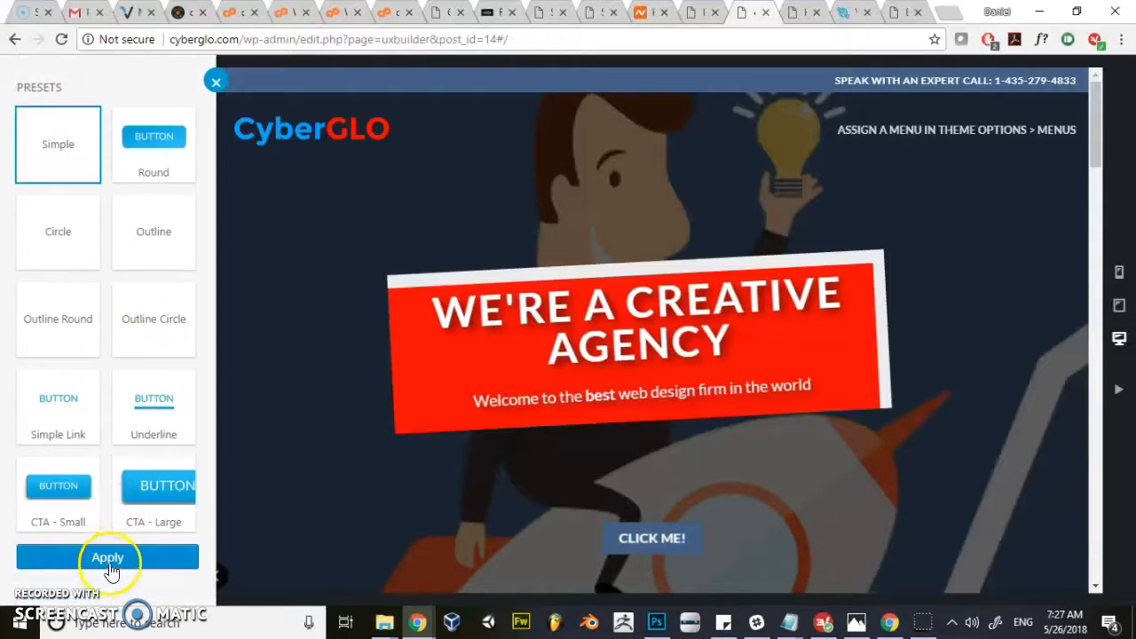
left_click(67, 327)
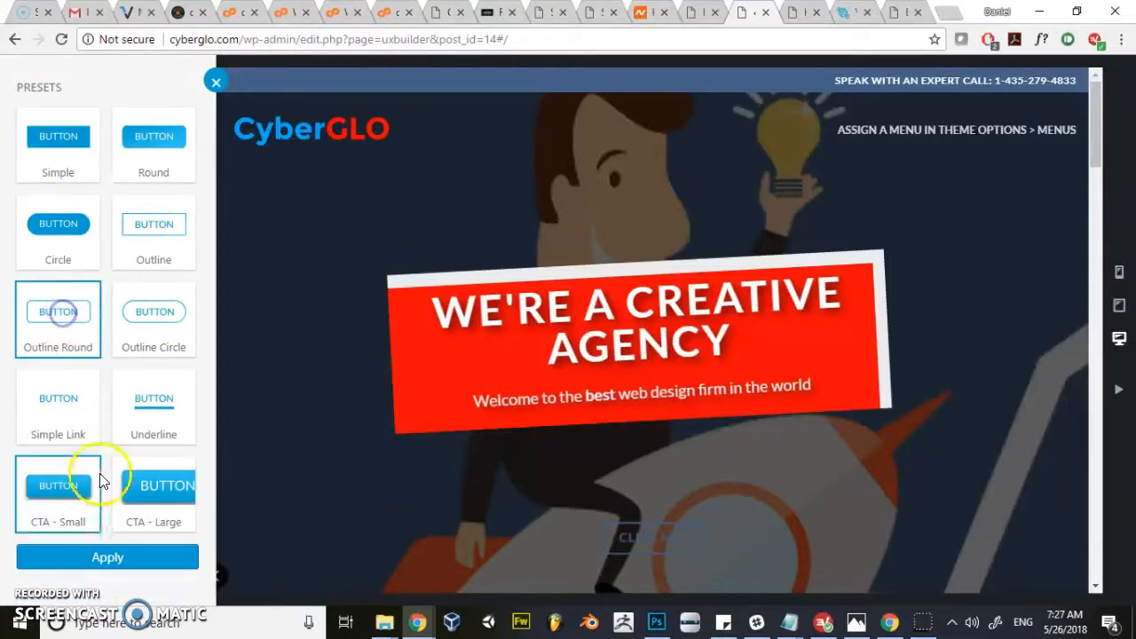
left_click(131, 558)
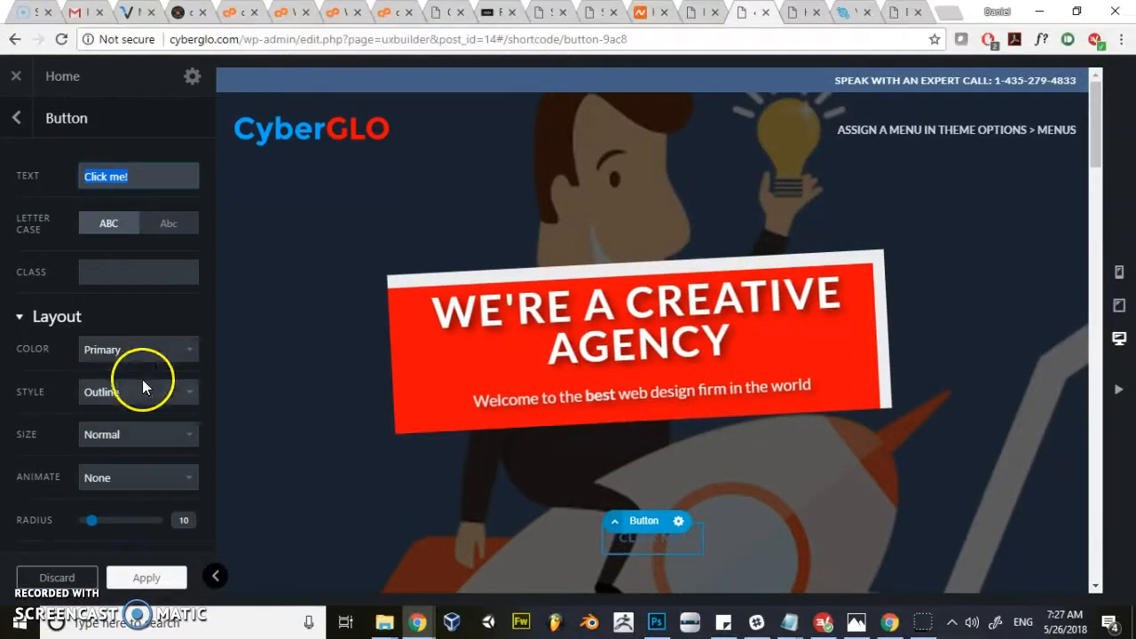
Try other colors for the new banner button and set its color to White.
left_click(131, 349)
left_click(131, 384)
left_click(135, 350)
left_click(118, 315)
left_click(117, 345)
left_click(108, 429)
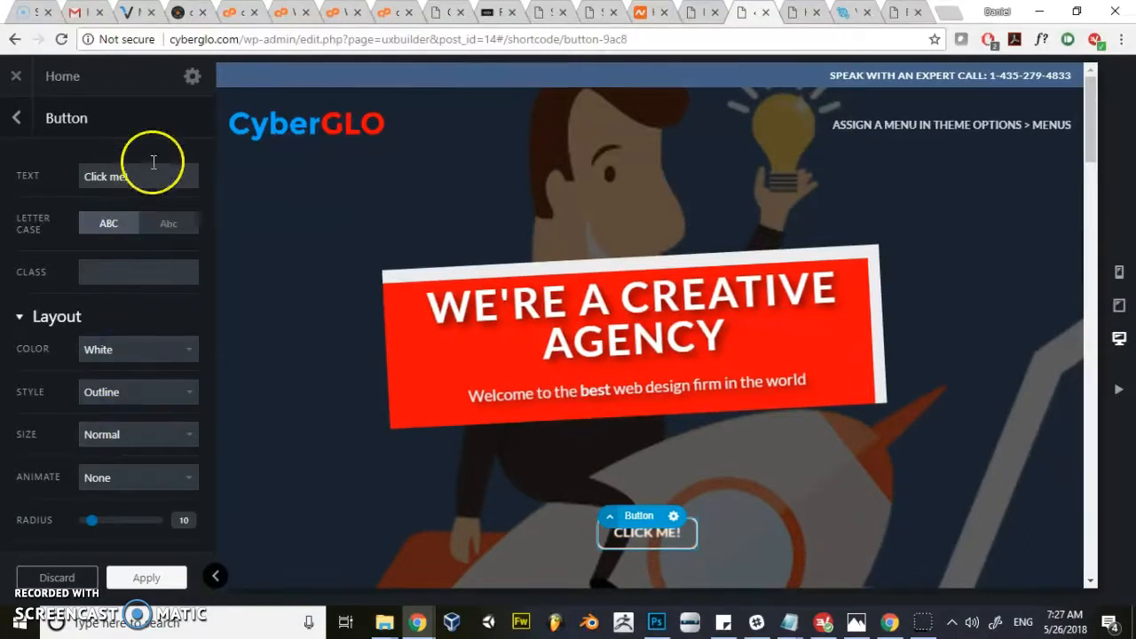
Set the banner button's text to "Get A free Quote" and return to the page's element list.
left_click_drag(183, 176, 78, 175)
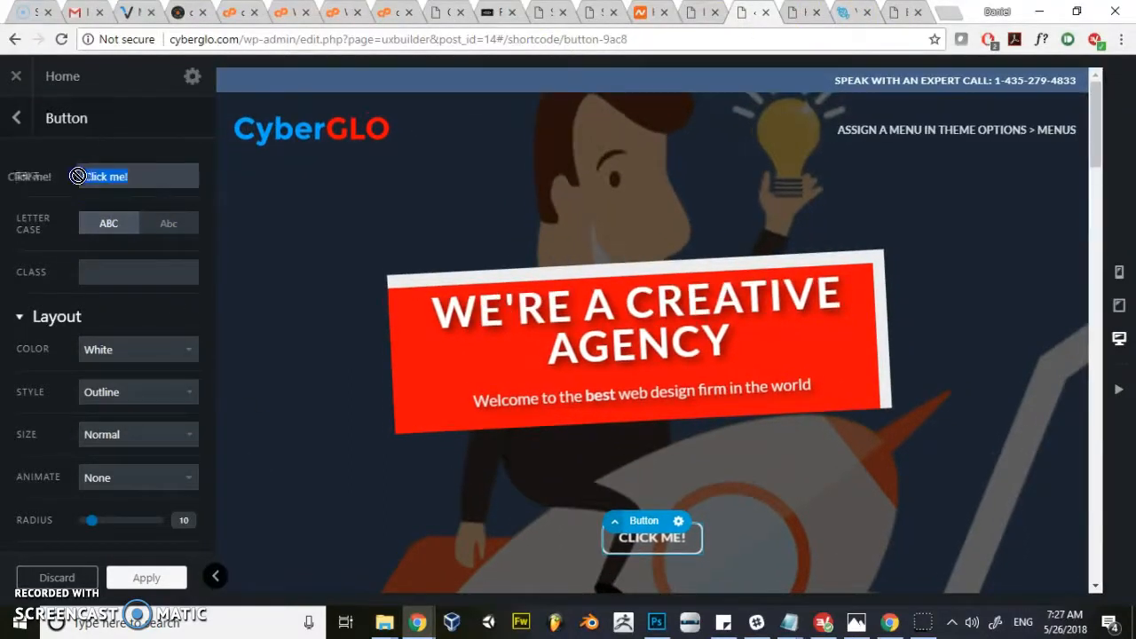
type("Get ")
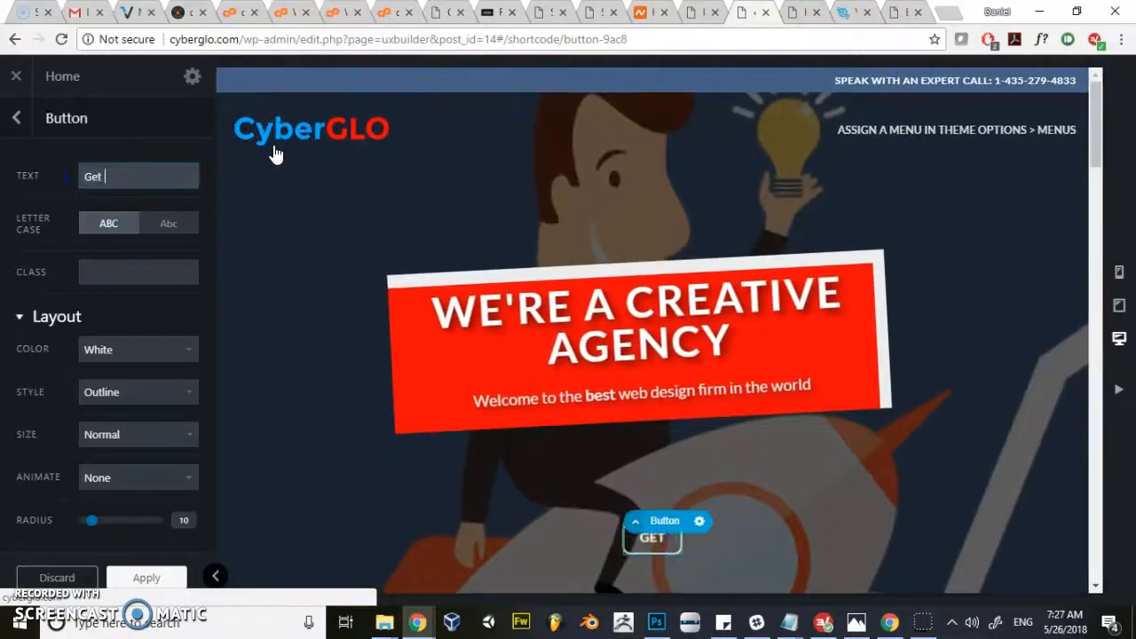
type("A free Quote")
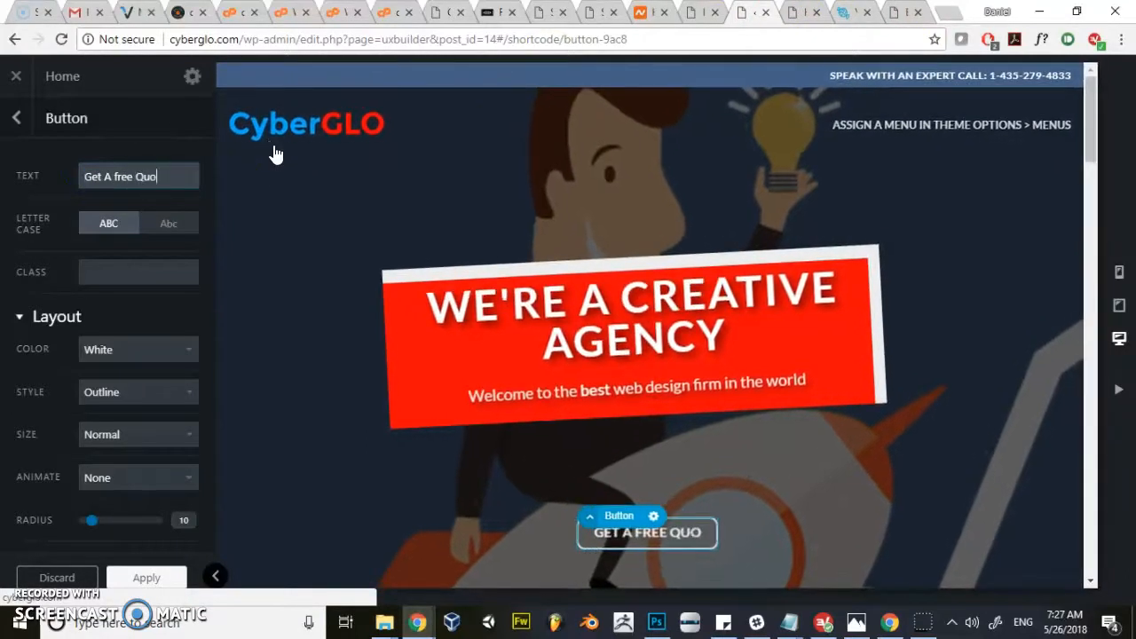
left_click(14, 122)
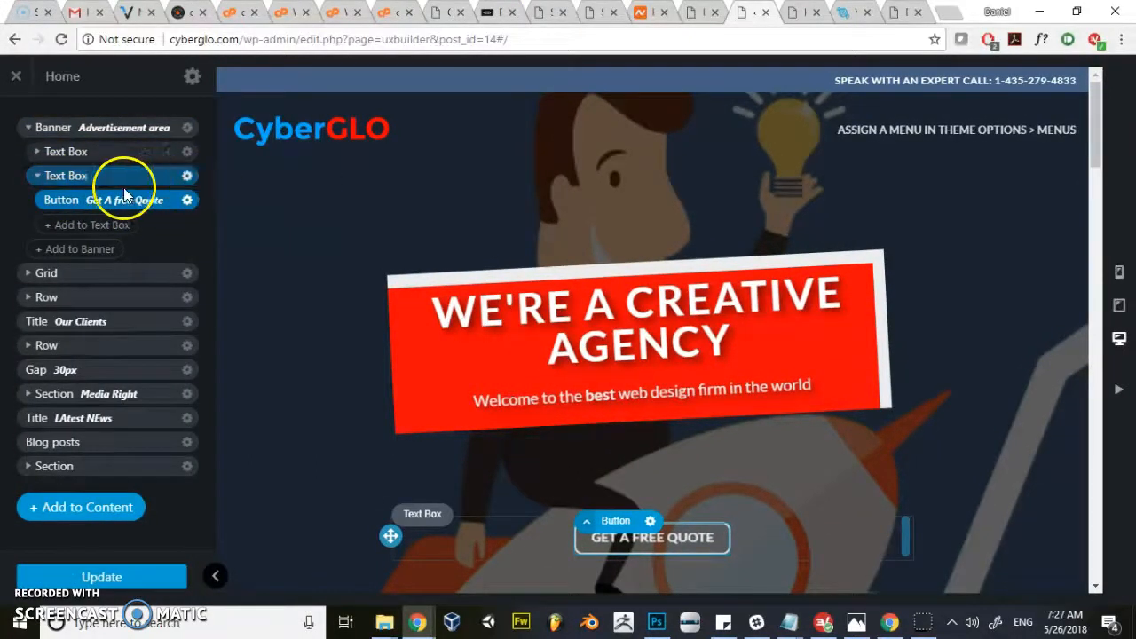
Add a Text element with the Paragraph with Sub Headline preset to the button's text box and move the button below it.
left_click(92, 224)
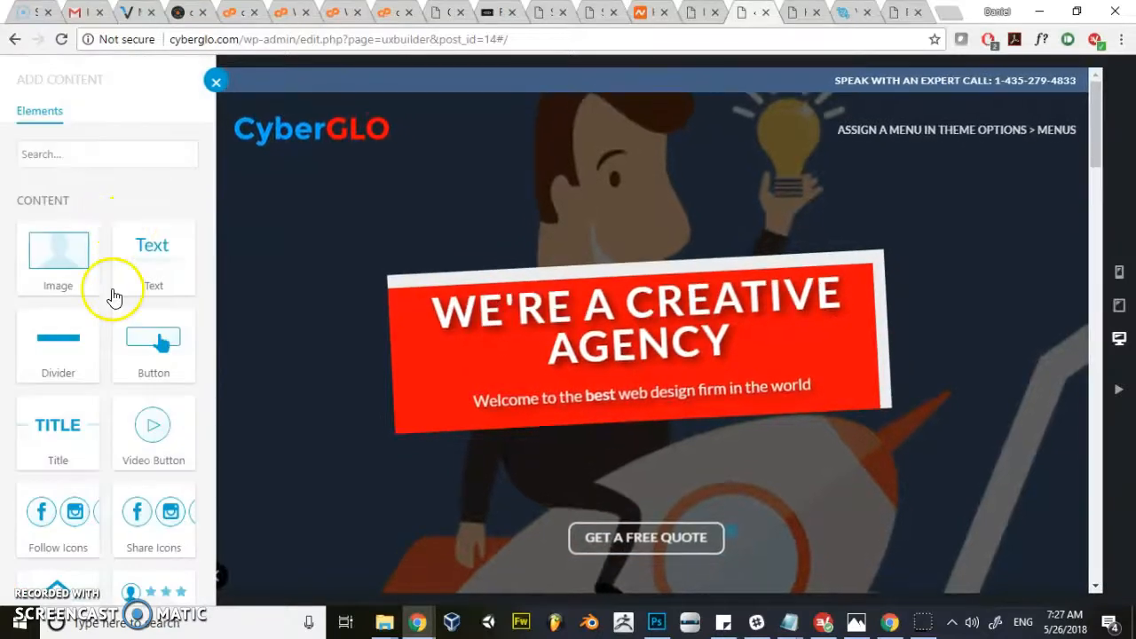
left_click(142, 263)
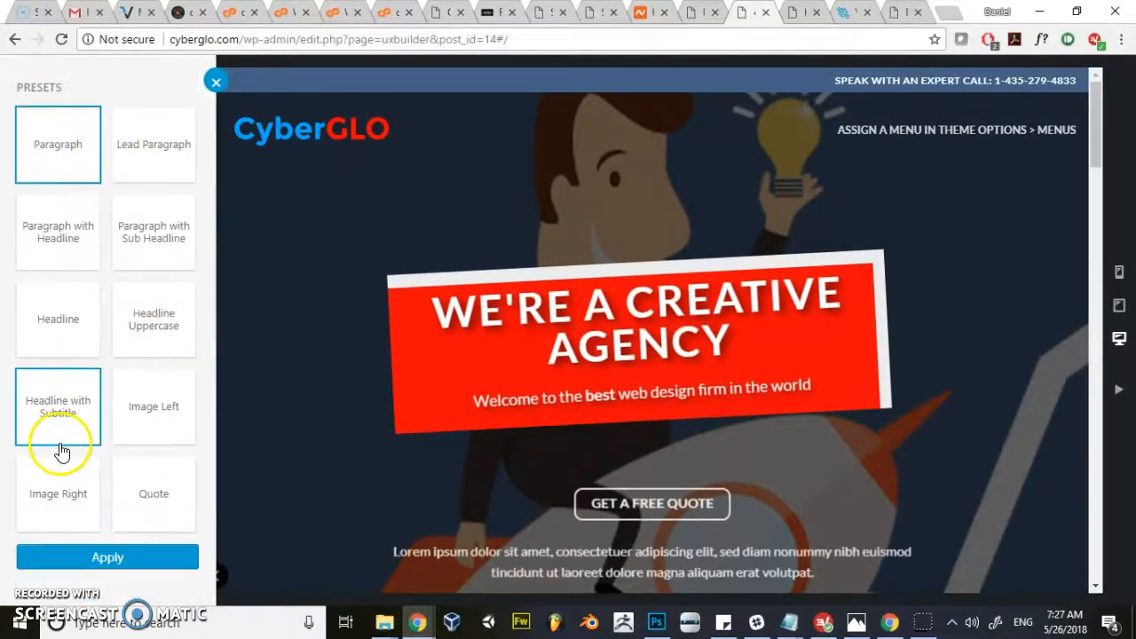
left_click(67, 331)
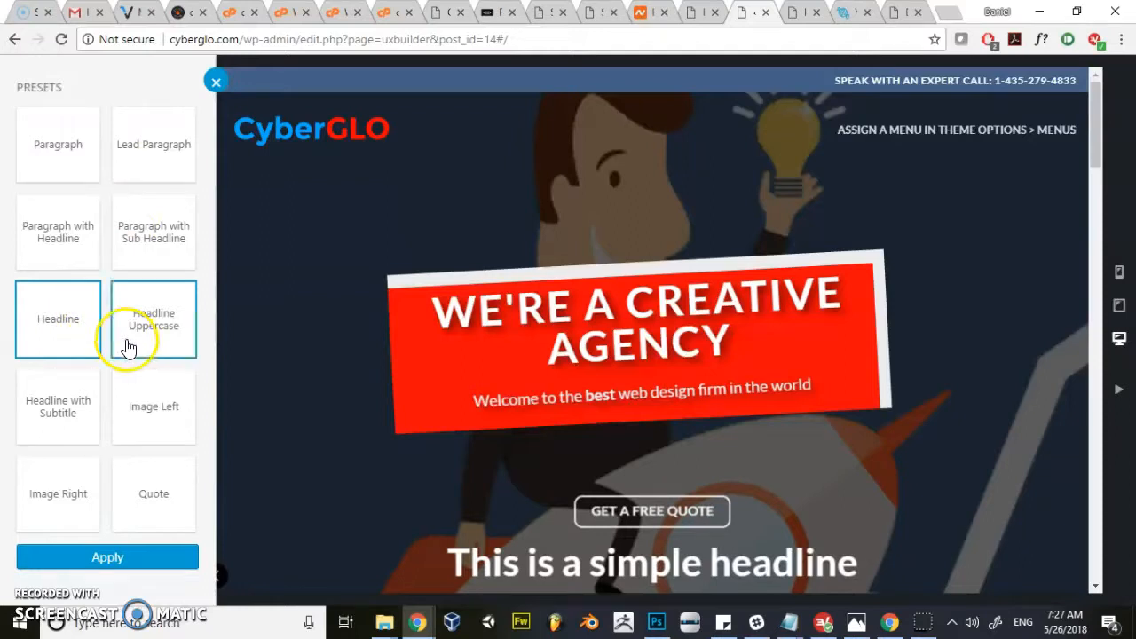
left_click(149, 259)
left_click(106, 560)
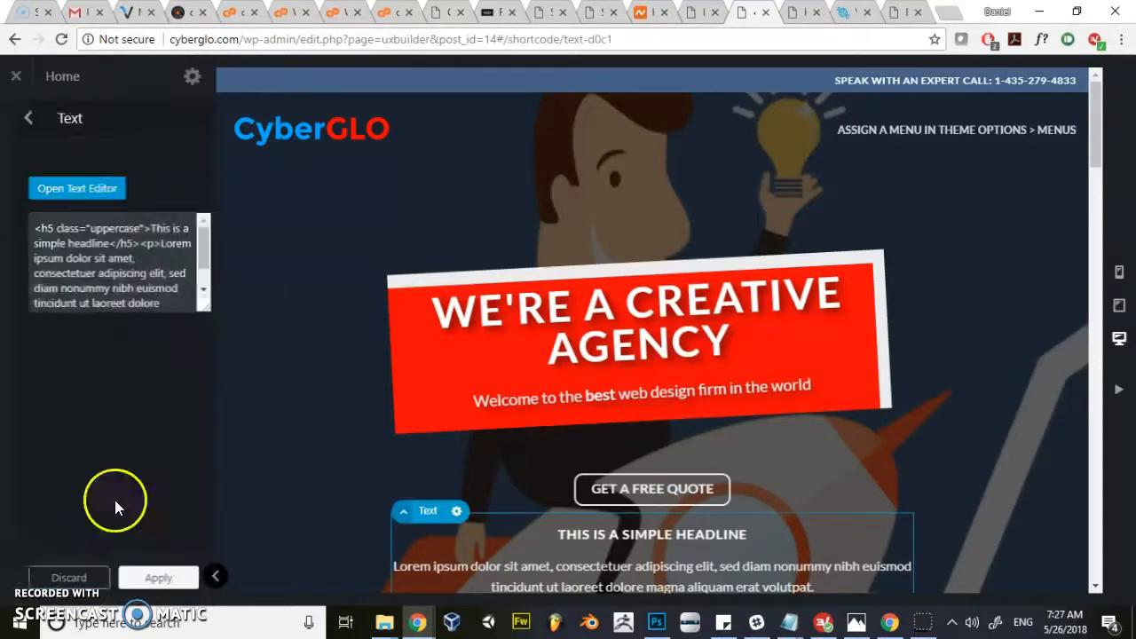
scroll(609, 338, "down", 3)
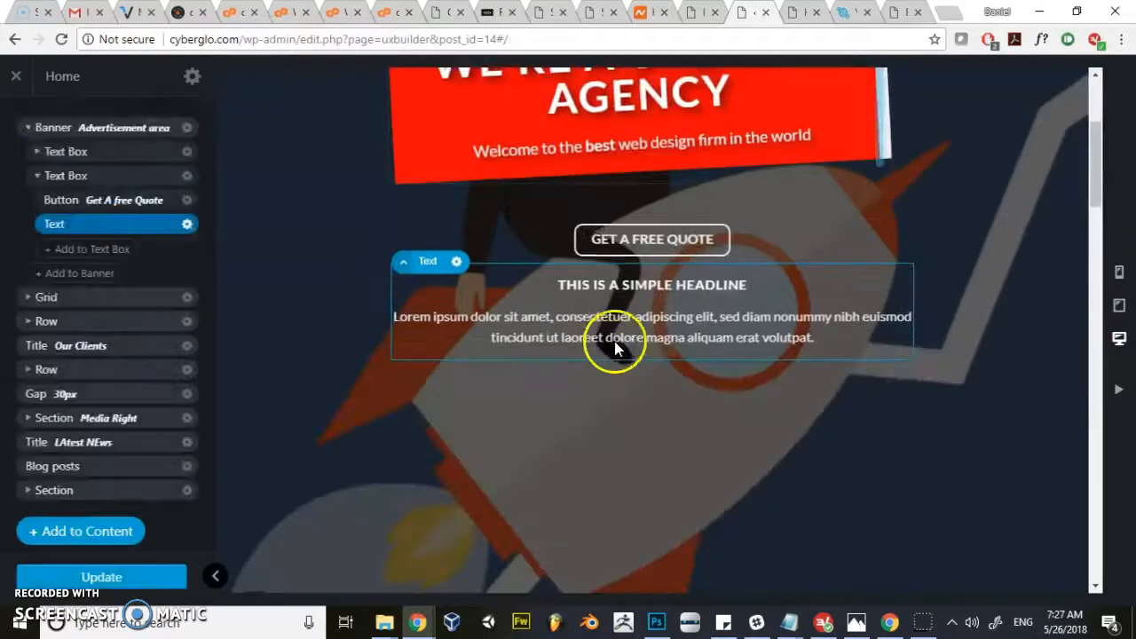
left_click_drag(616, 232, 629, 355)
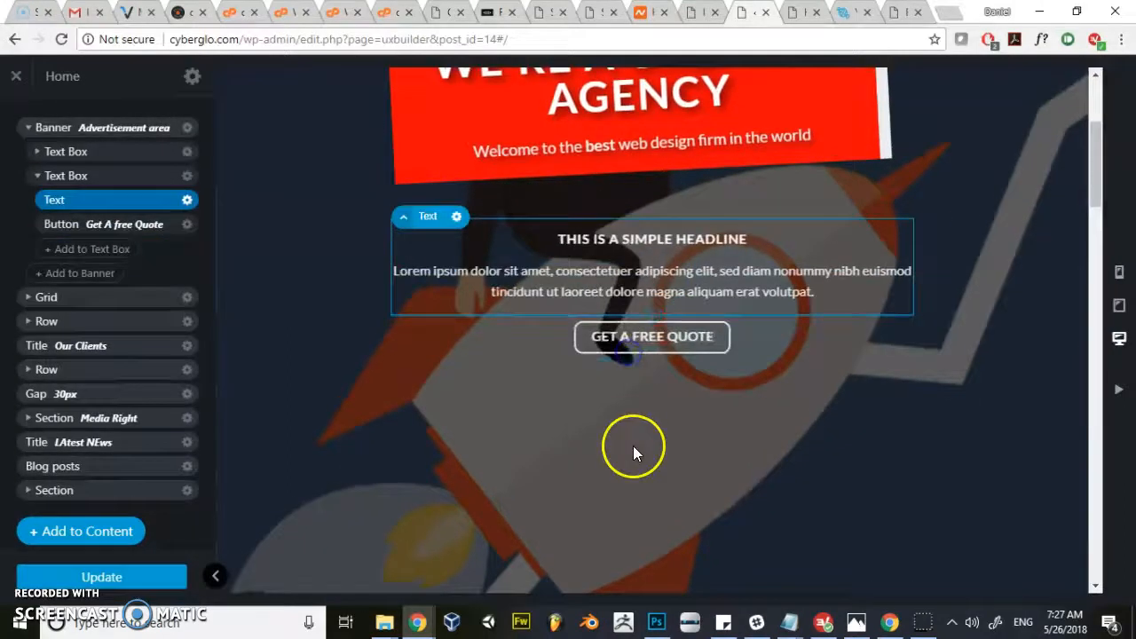
Delete the "We're a Creative Agency" text element from the banner's red text box.
scroll(634, 448, "up", 3)
left_click(449, 256)
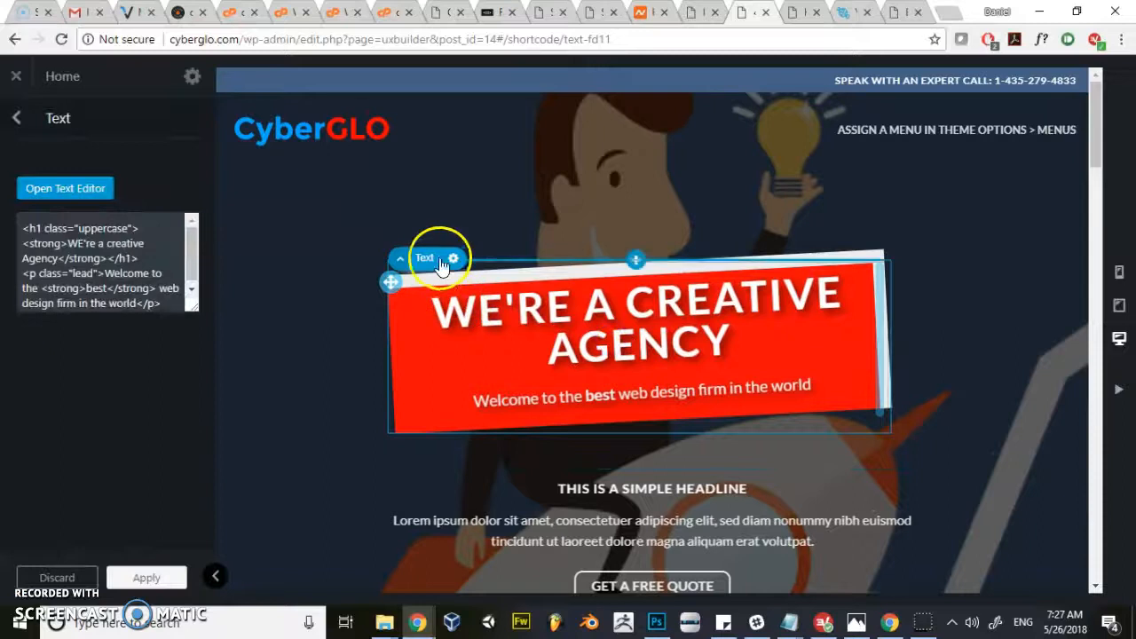
left_click(431, 371)
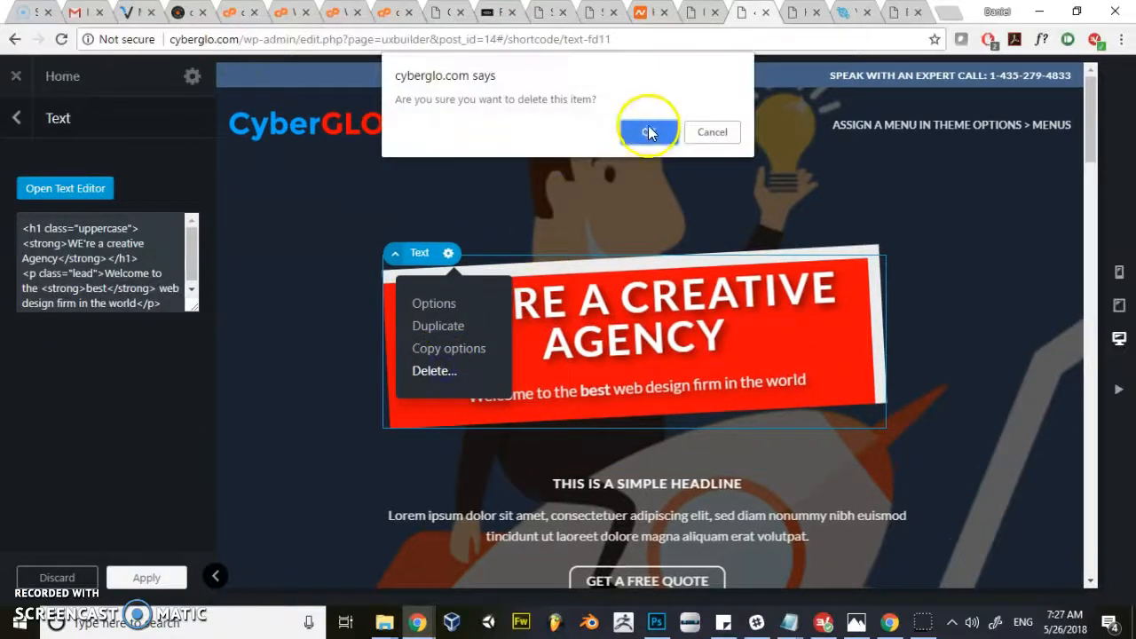
left_click(649, 133)
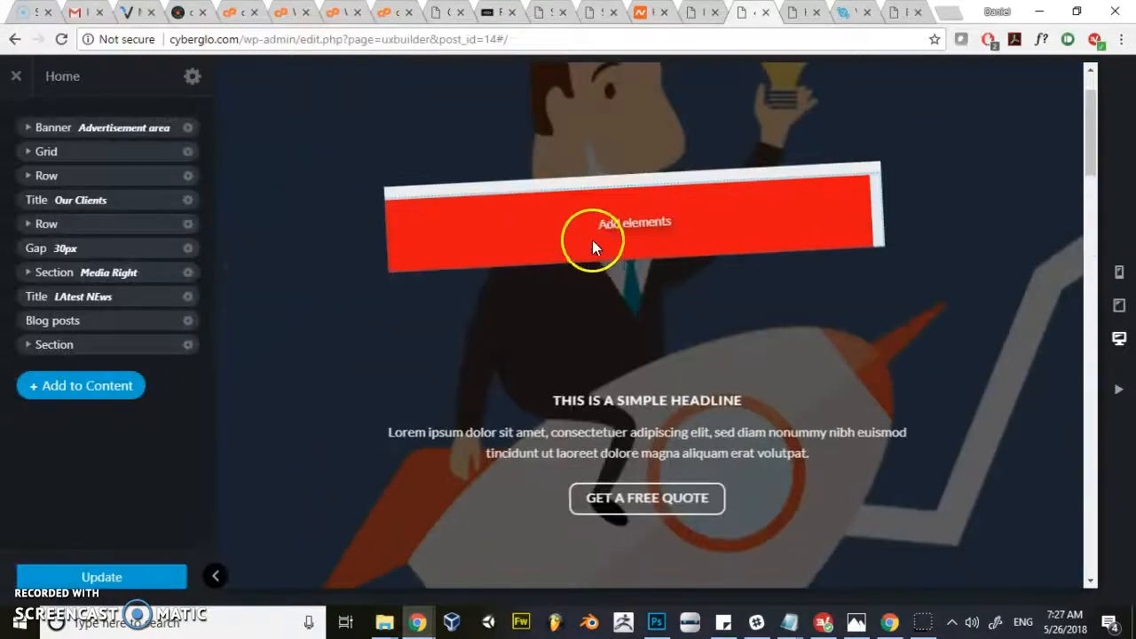
Delete the emptied red text box from the Advertisement area banner.
scroll(742, 266, "up", 1)
left_click(503, 295)
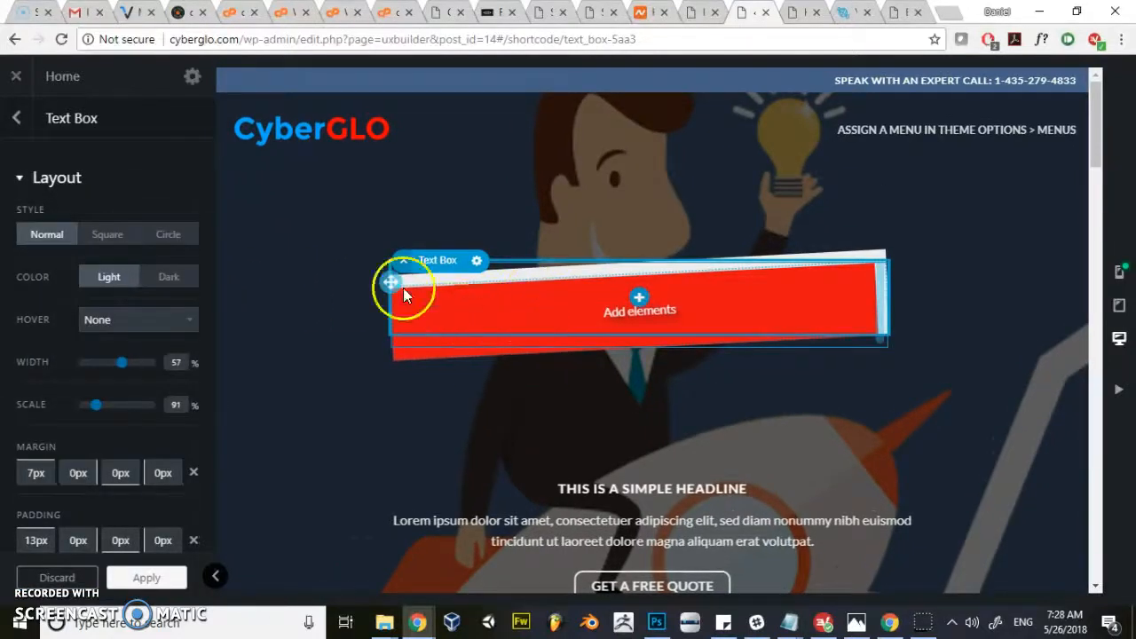
left_click(22, 123)
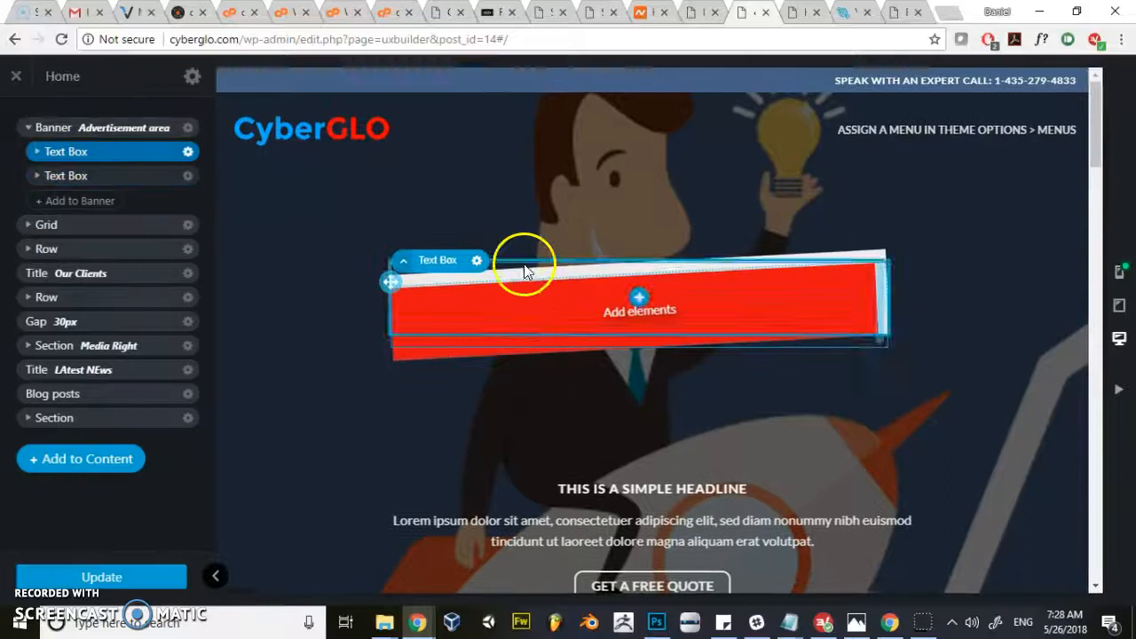
left_click(476, 263)
left_click(468, 374)
left_click(652, 134)
scroll(656, 429, "down", 3)
scroll(648, 382, "up", 3)
Close the banner's settings and move the remaining text box up to the upper middle of the banner.
left_click(620, 226)
left_click(522, 231)
left_click(13, 122)
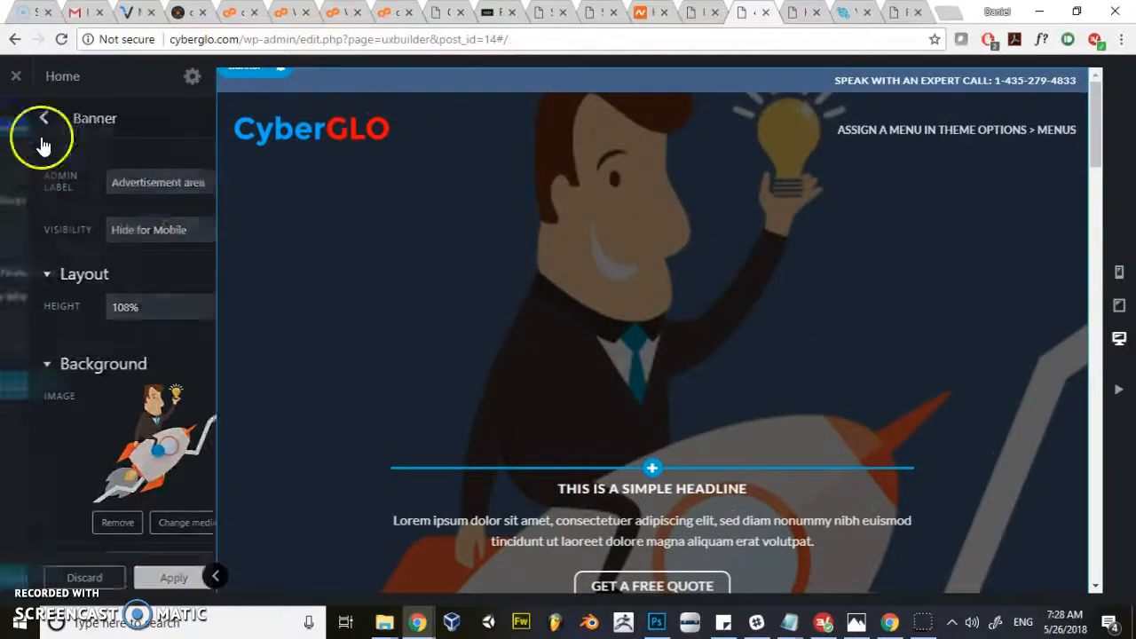
left_click_drag(612, 505, 600, 368)
left_click_drag(393, 490, 411, 283)
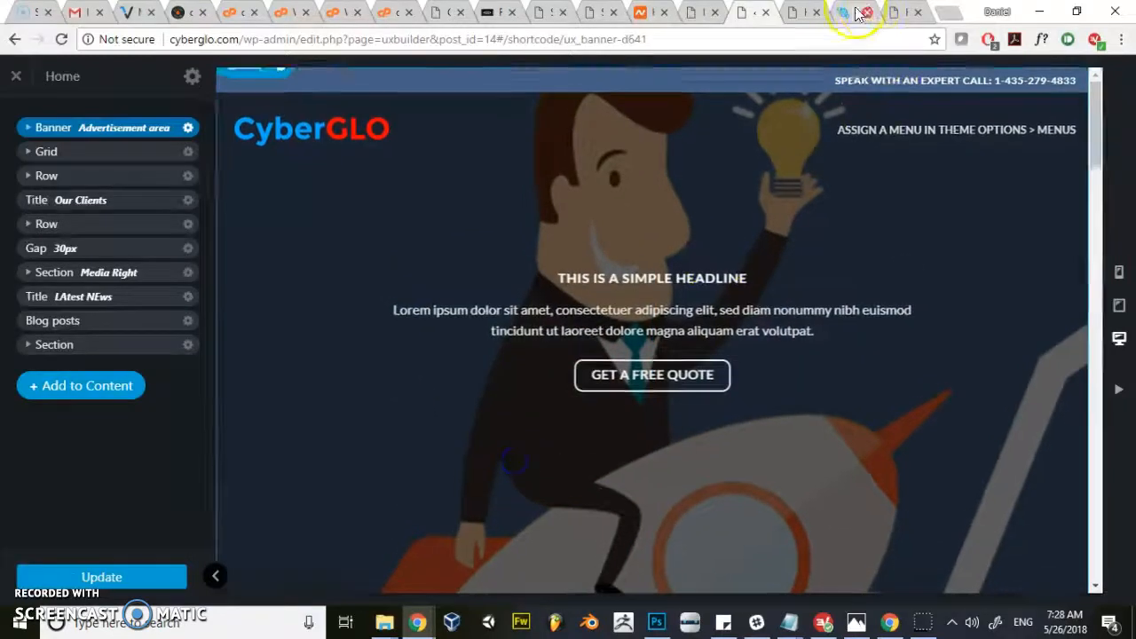
Examine the headline on the ESP Interactive Solutions page's banner and return to UX Builder.
left_click(850, 13)
left_click(905, 12)
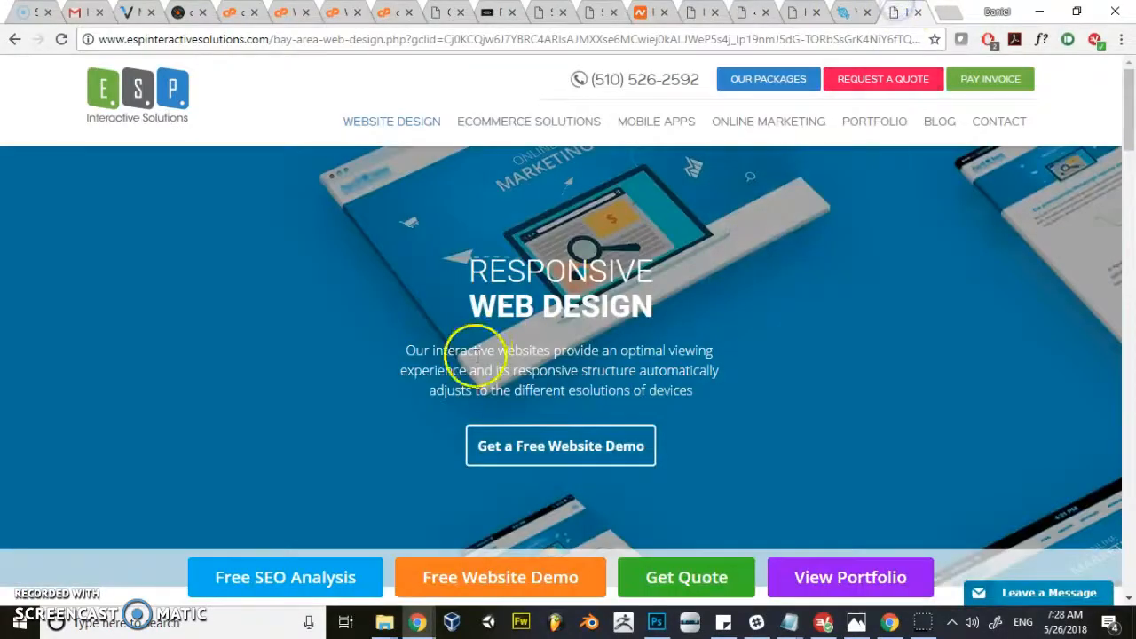
left_click_drag(469, 271, 684, 321)
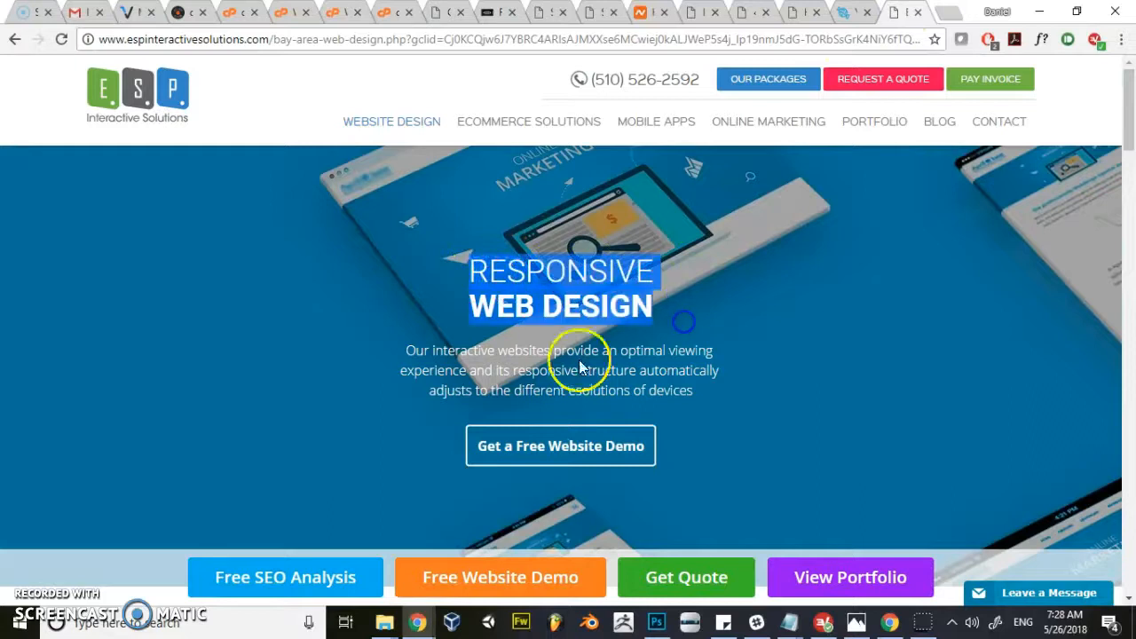
left_click(799, 12)
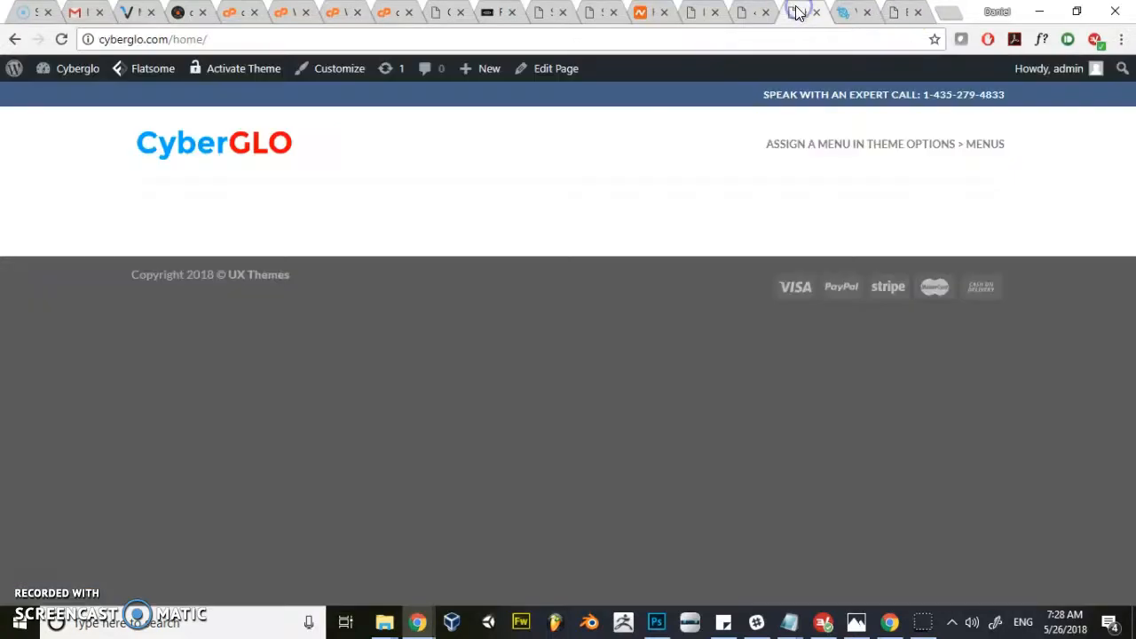
left_click(848, 10)
left_click(745, 12)
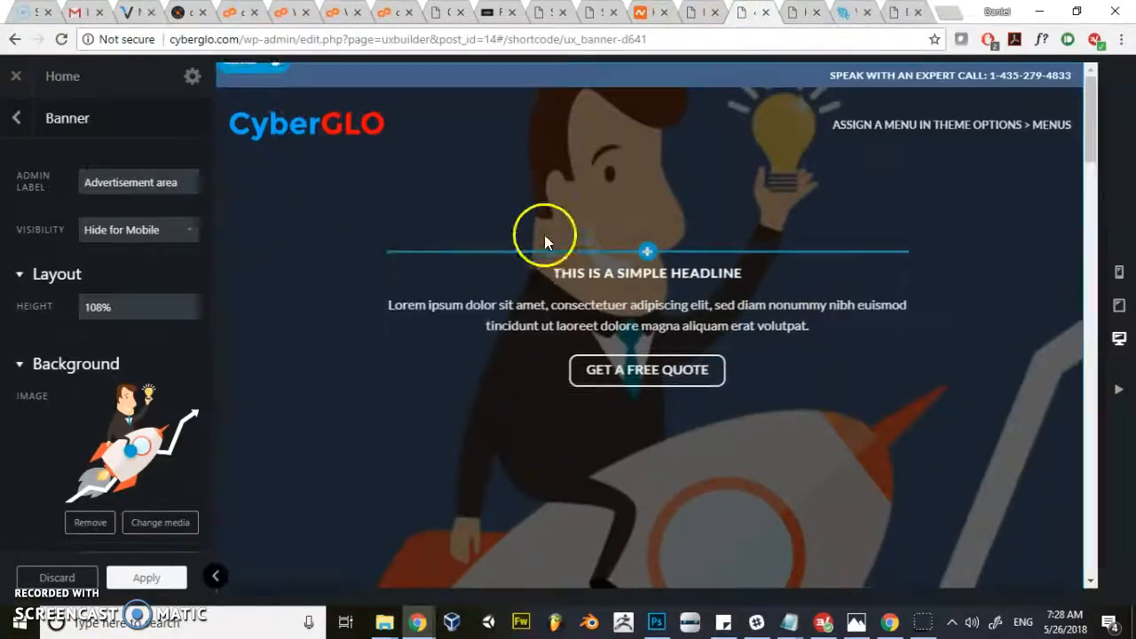
Insert a Text element with the Headline preset above the small headline in the banner's text box.
left_click(653, 259)
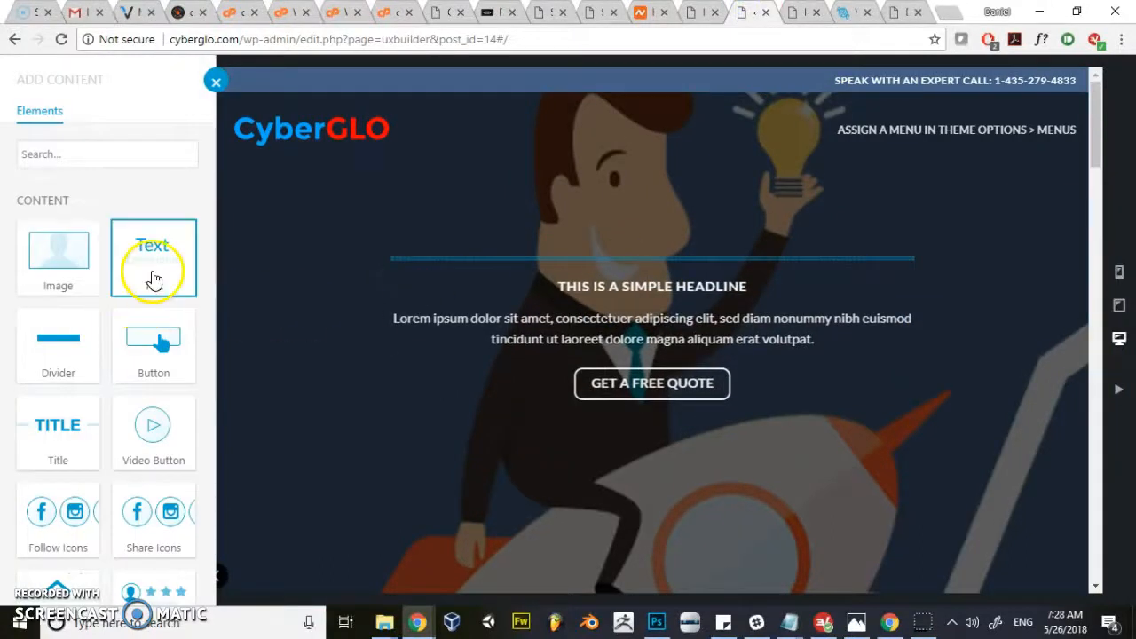
left_click(152, 275)
left_click(67, 328)
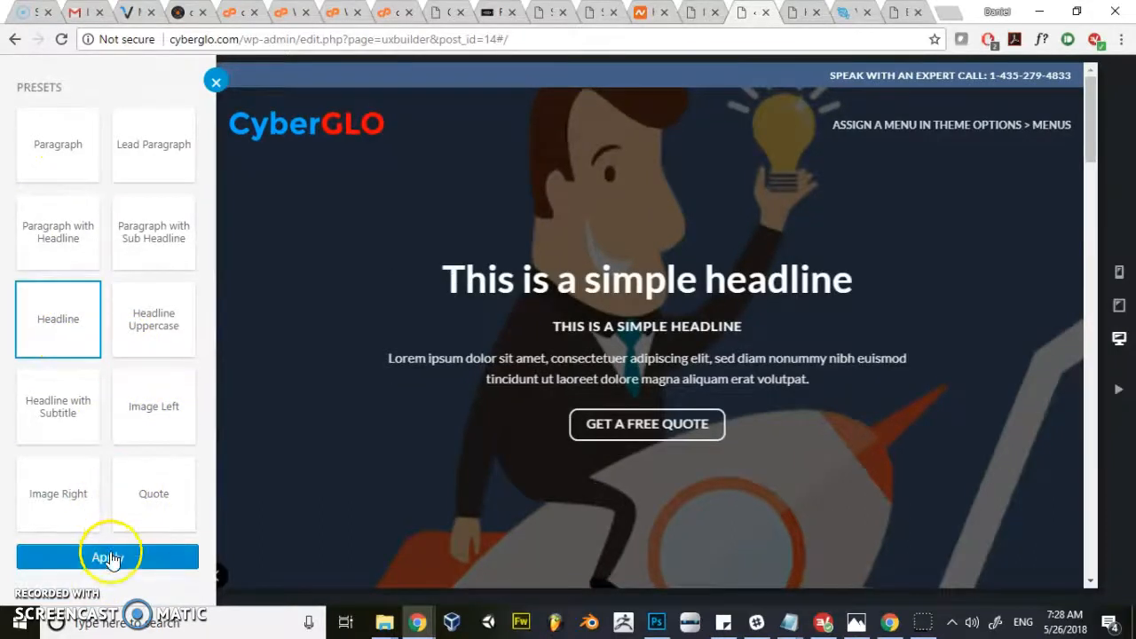
left_click(112, 559)
Replace the new headline's text with "Best Web Design Ever".
double_click(697, 292)
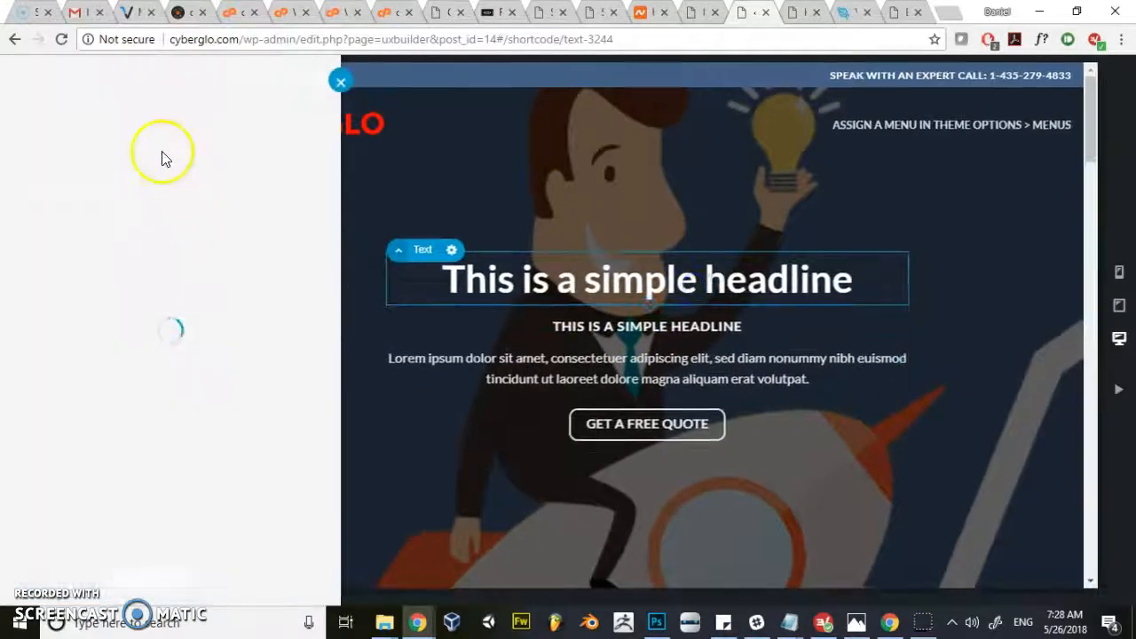
left_click(111, 212)
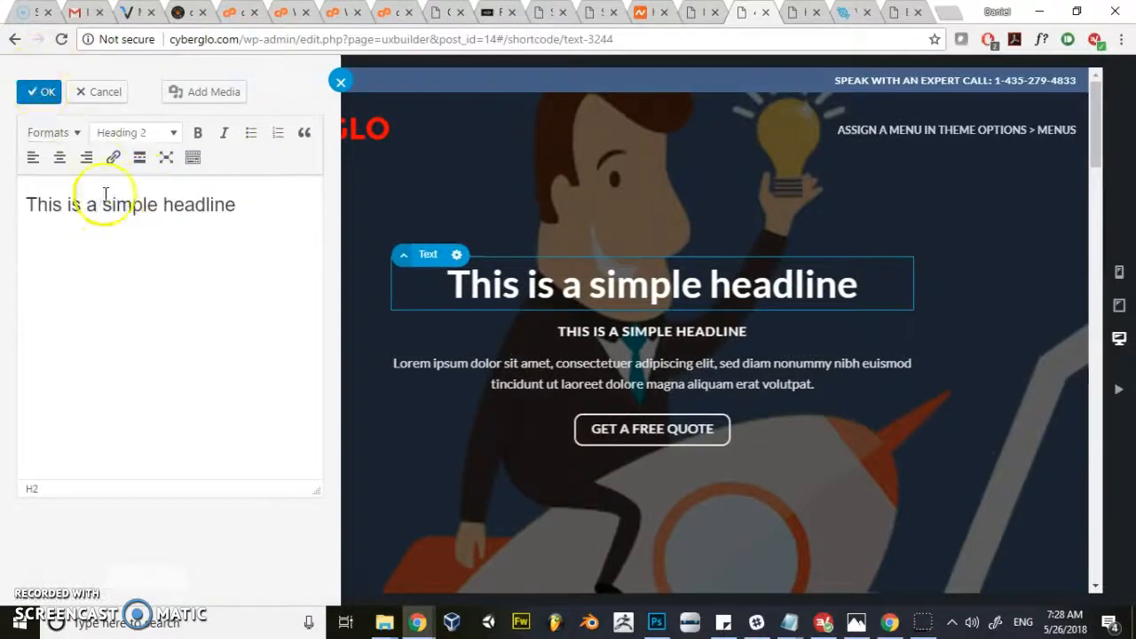
left_click_drag(35, 207, 241, 202)
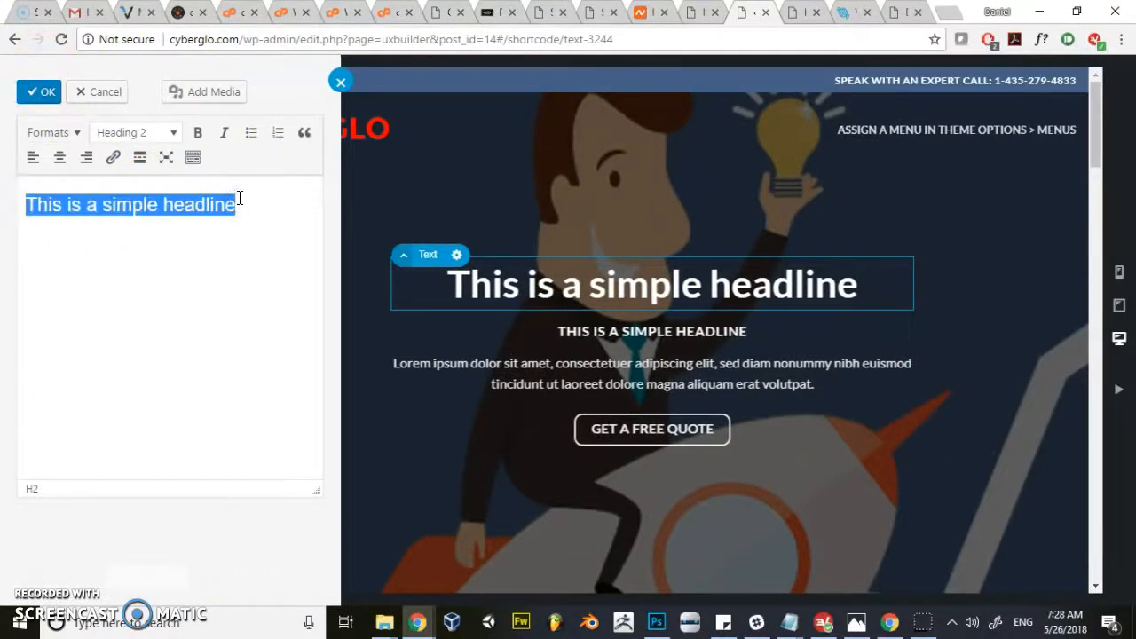
type("Best Web Design Ever")
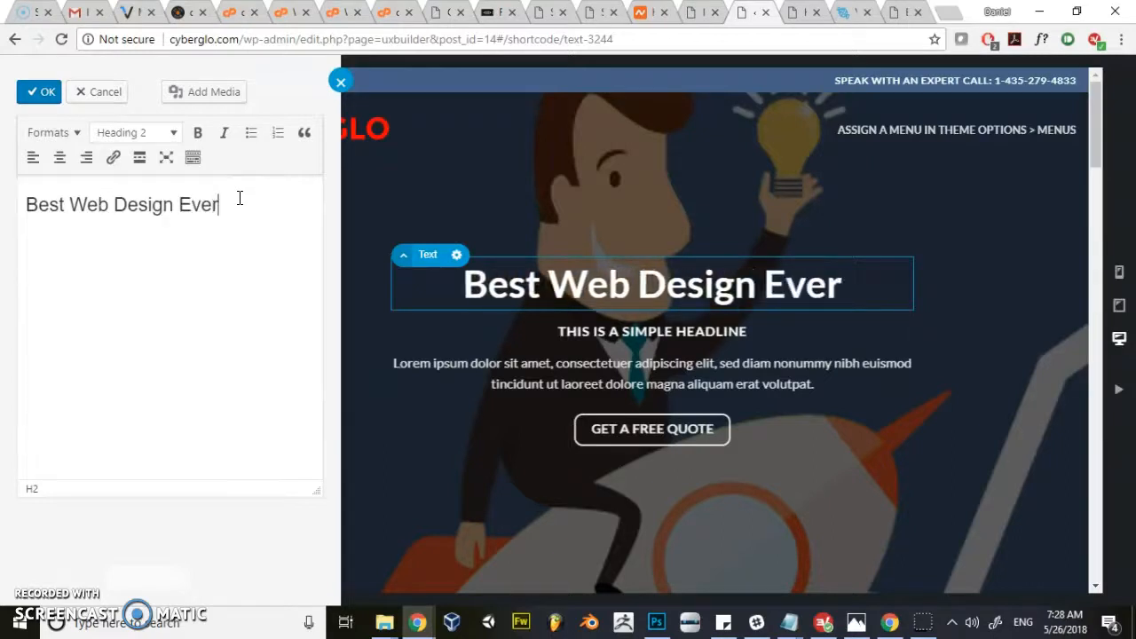
left_click(51, 92)
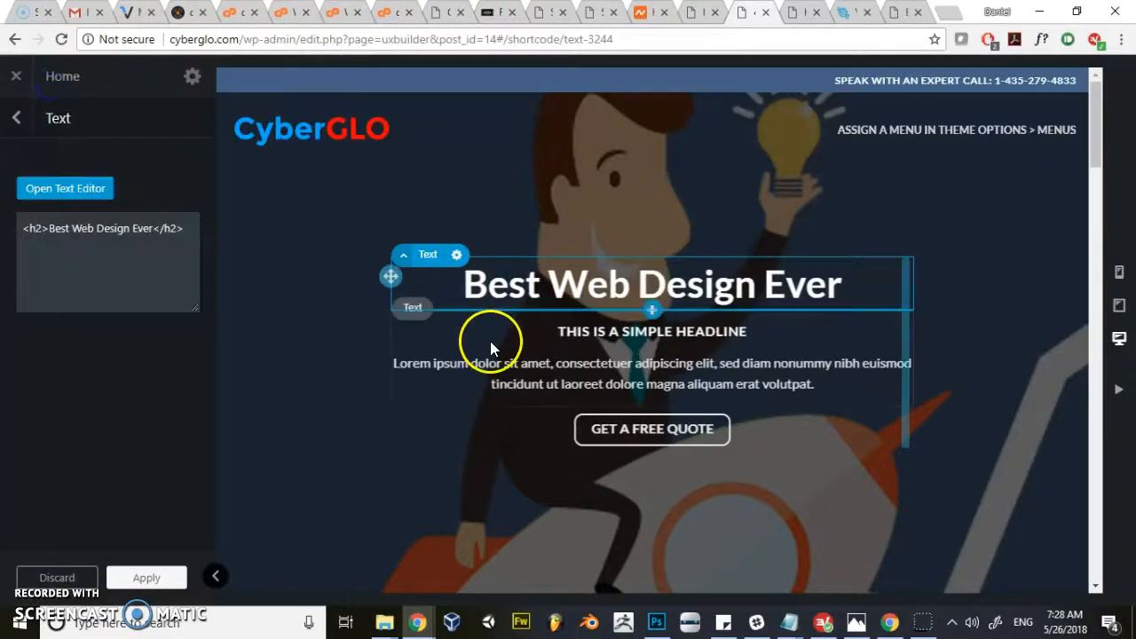
left_click(650, 435)
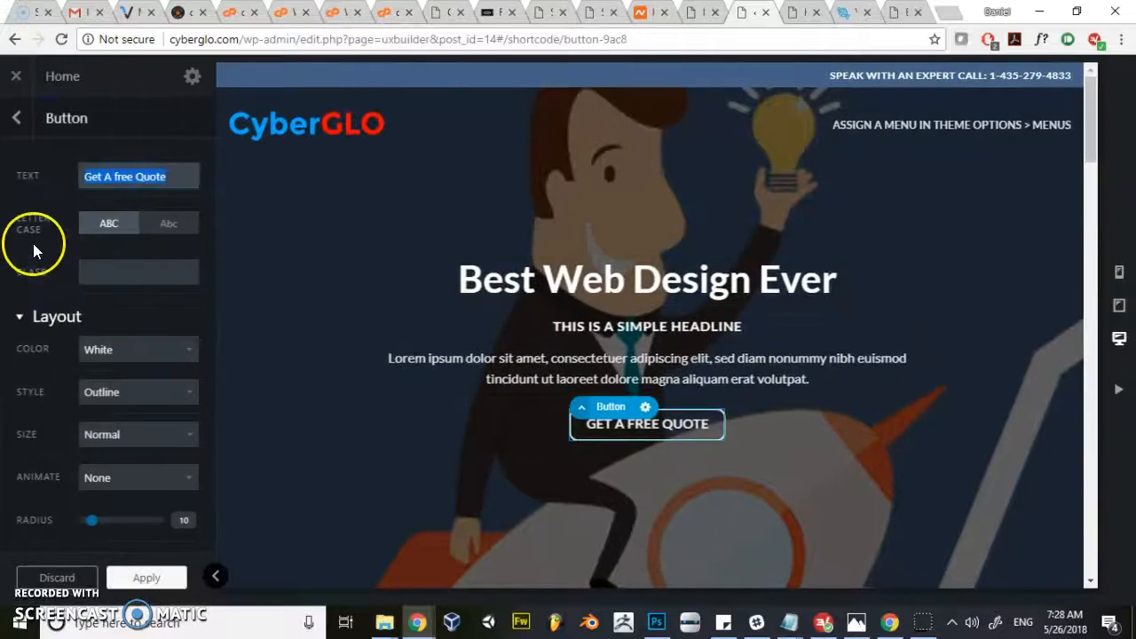
scroll(33, 243, "down", 5)
scroll(71, 337, "down", 2)
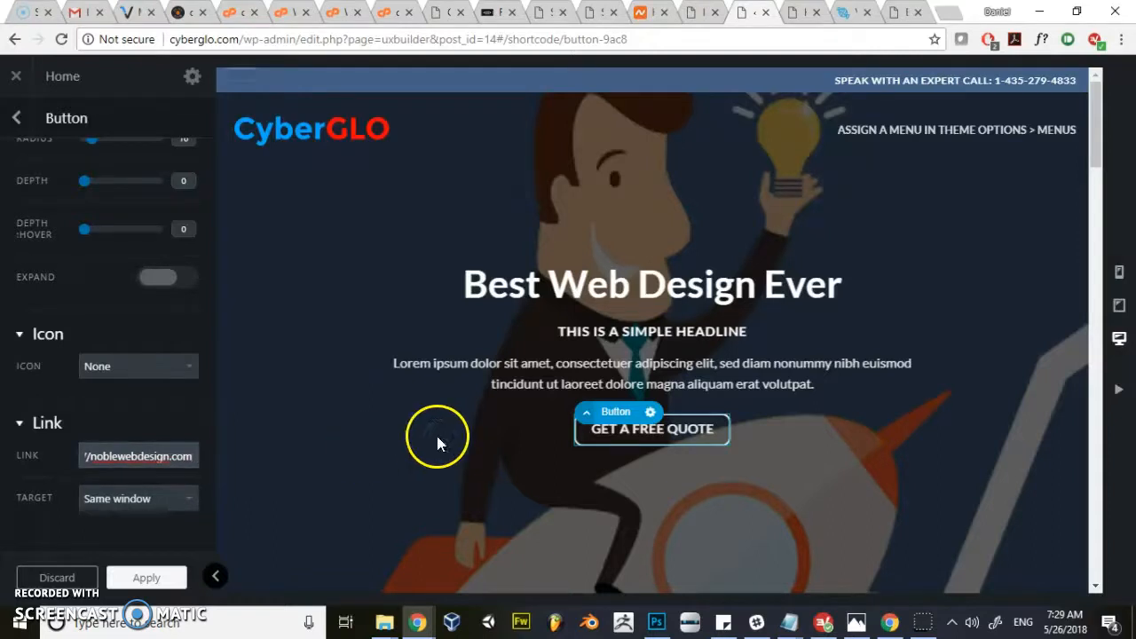
left_click(144, 575)
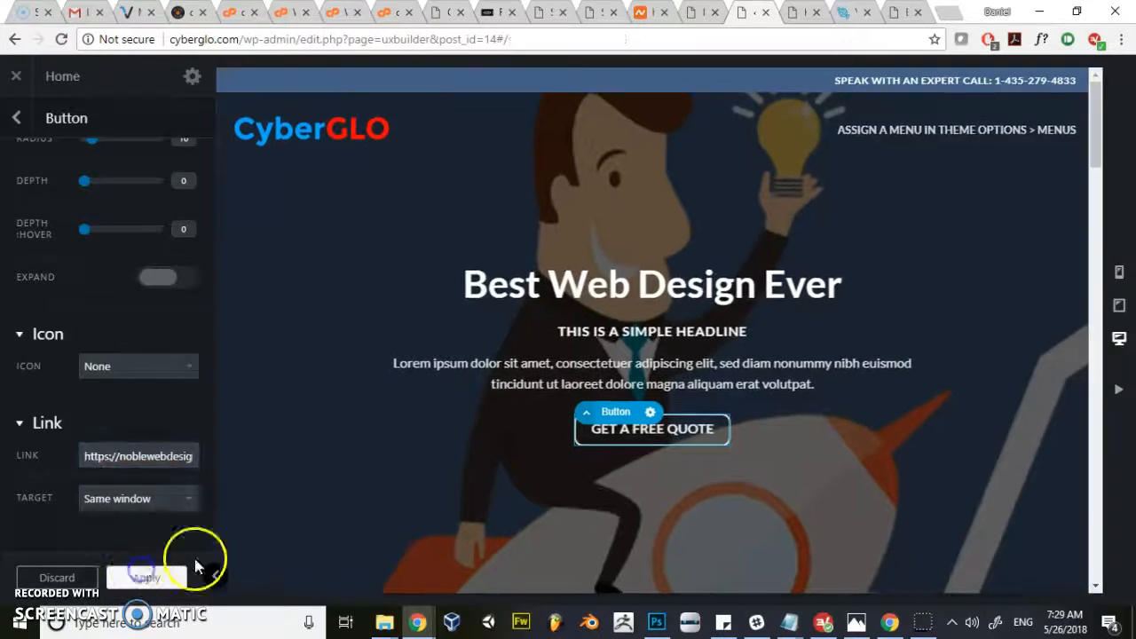
Look through the ESP Interactive Solutions page and compare its banner layout with the edited CyberGLO banner.
left_click(854, 12)
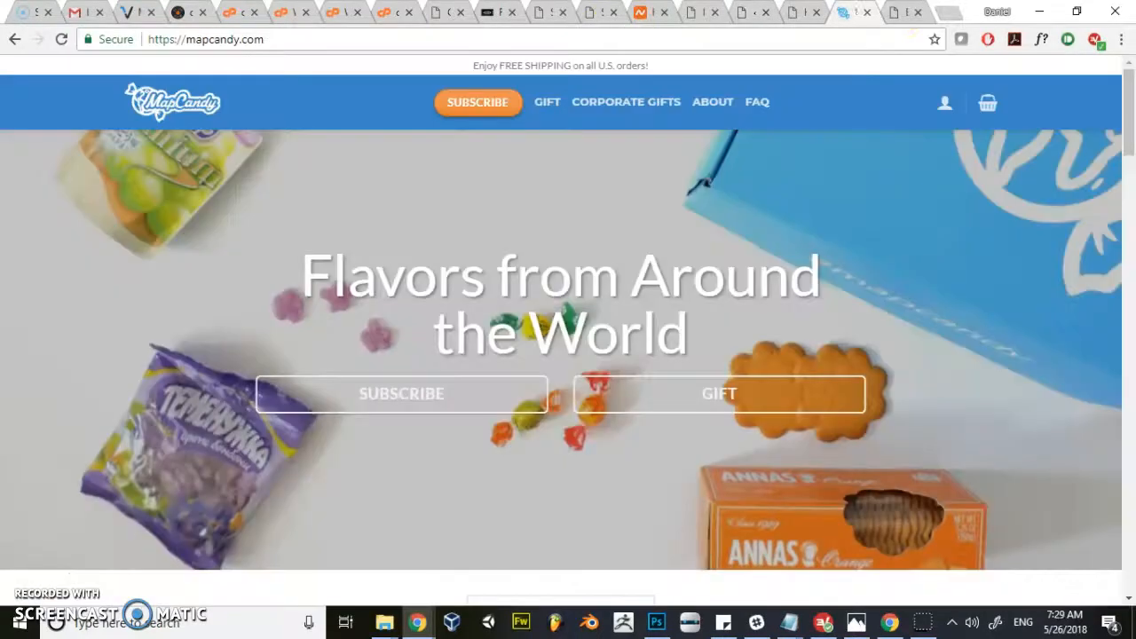
left_click(904, 13)
scroll(662, 266, "down", 2)
scroll(654, 286, "down", 3)
scroll(667, 298, "up", 6)
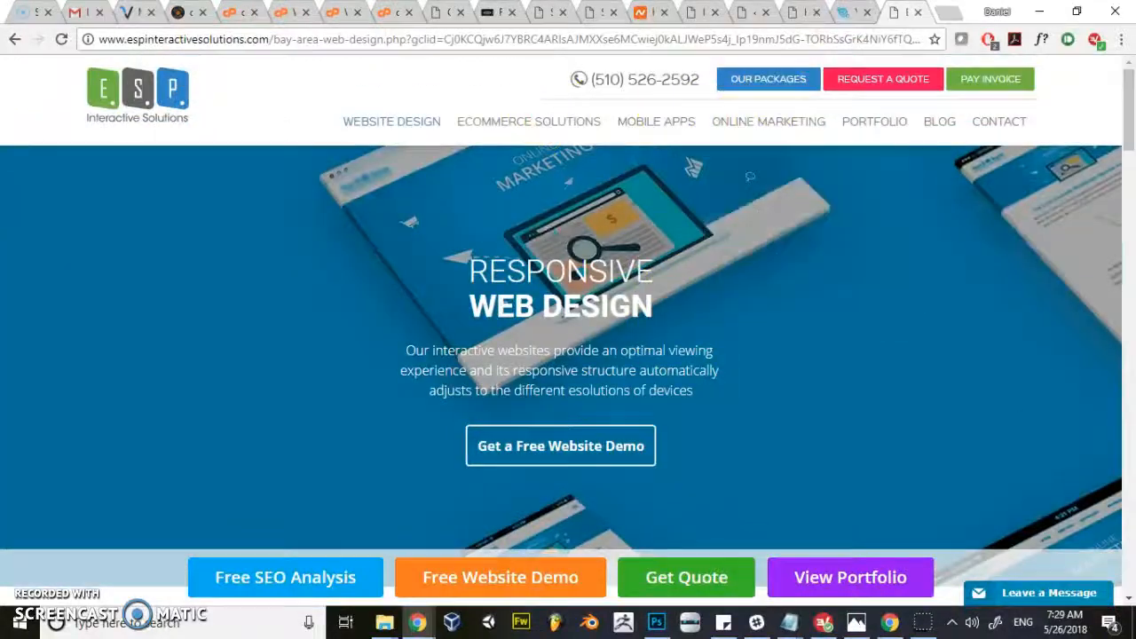
left_click(808, 12)
left_click(755, 12)
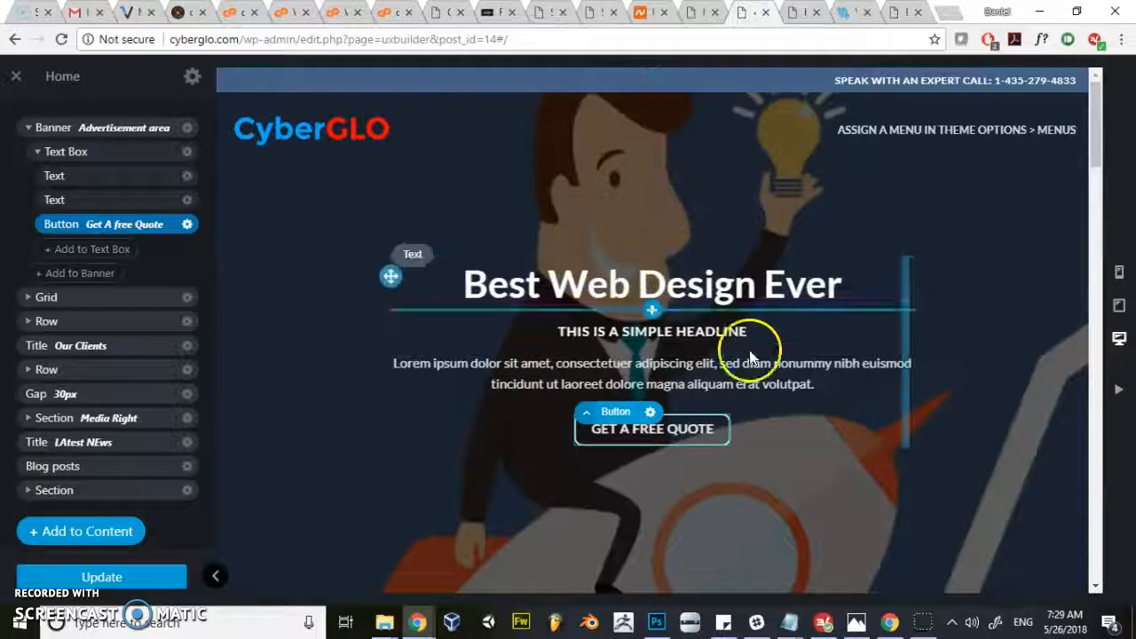
left_click(904, 13)
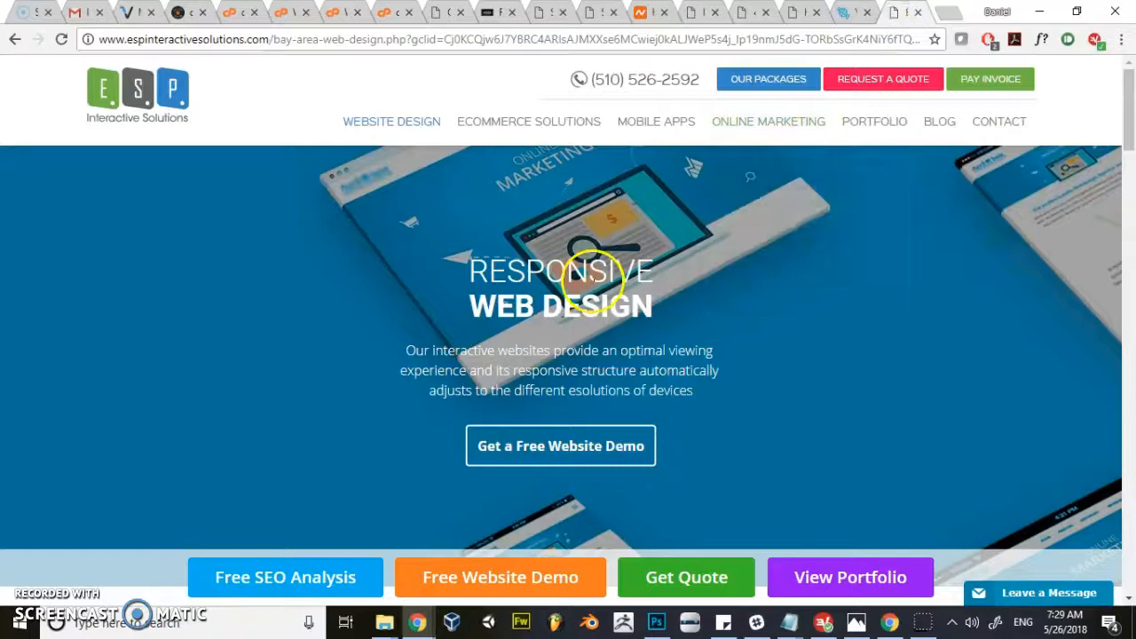
Examine the services, design process, latest work and footer sections of the ESP Interactive Solutions page.
scroll(577, 275, "down", 10)
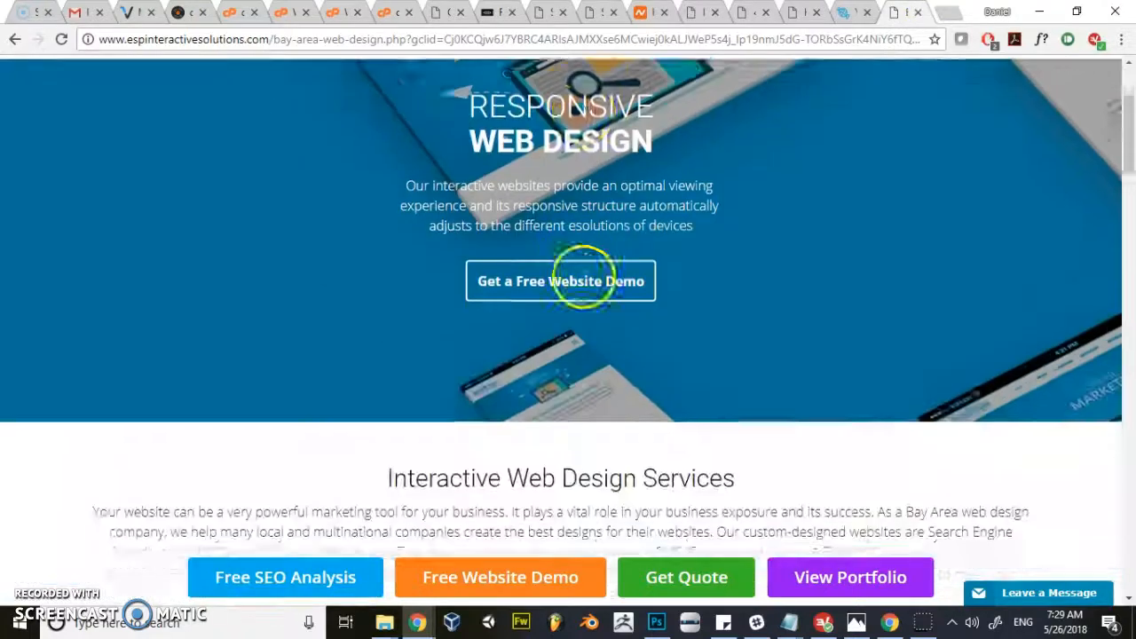
scroll(579, 291, "down", 6)
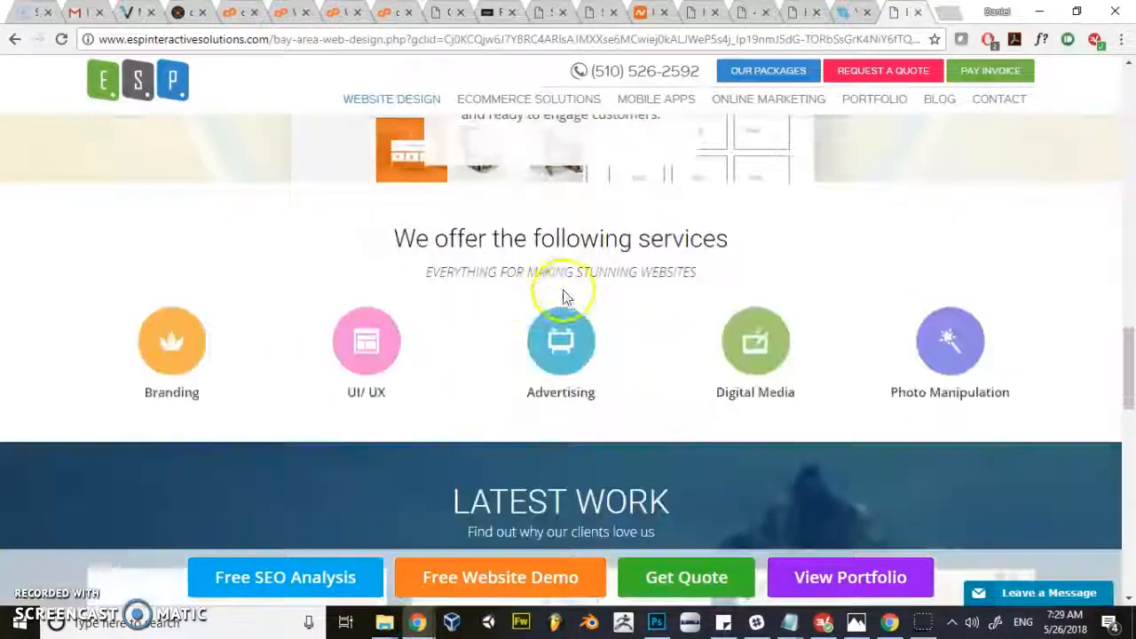
scroll(533, 293, "up", 3)
scroll(522, 292, "up", 2)
scroll(377, 258, "down", 15)
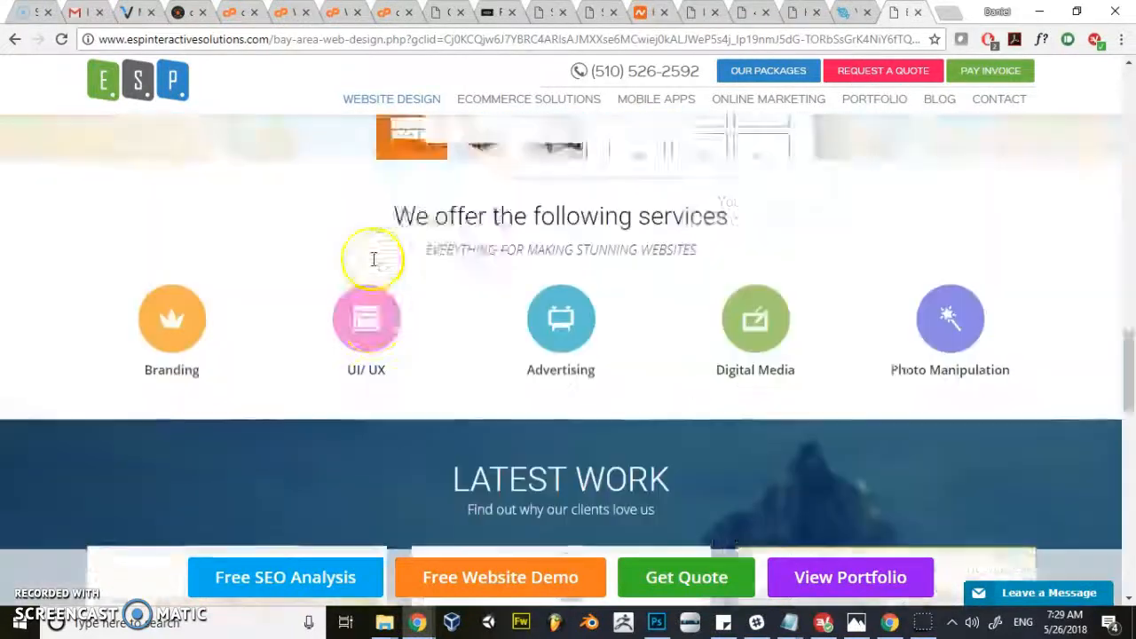
scroll(382, 257, "down", 3)
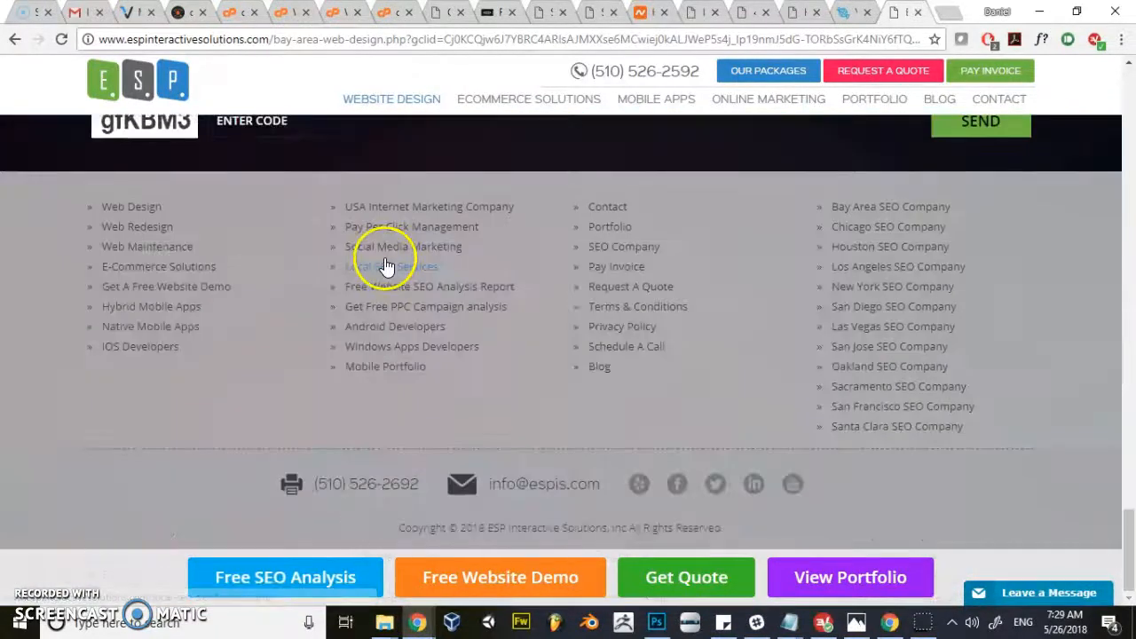
scroll(392, 256, "up", 8)
scroll(395, 256, "up", 8)
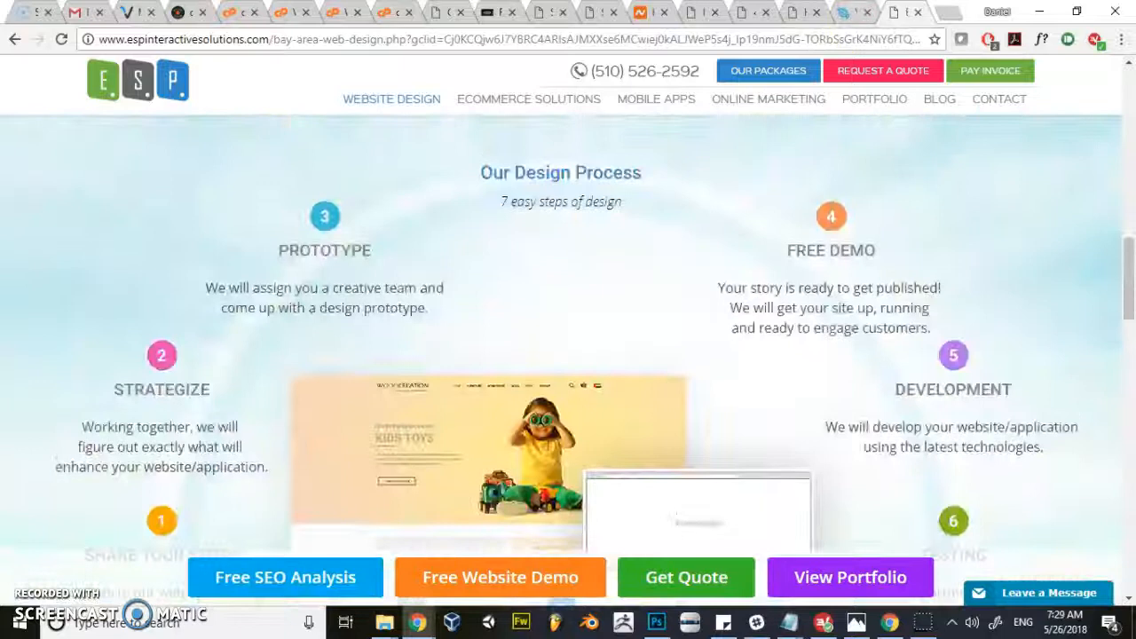
Return to the CyberGLO home page in UX Builder and review the edited banner.
left_click(793, 12)
left_click(795, 10)
left_click(751, 12)
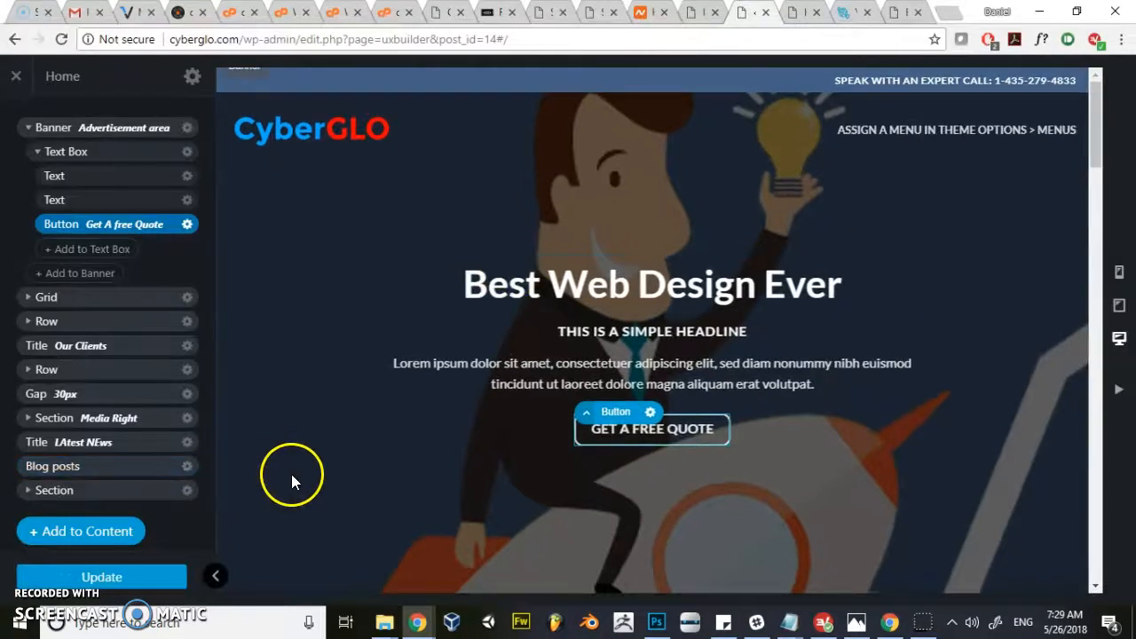
scroll(285, 476, "down", 4)
scroll(248, 488, "up", 4)
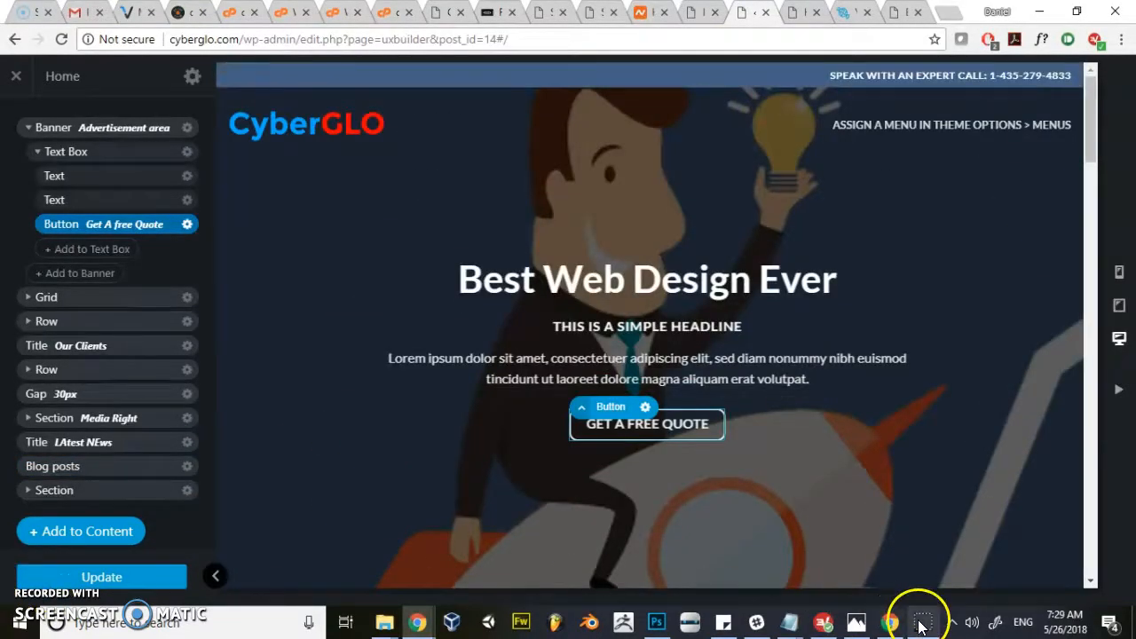
left_click(856, 622)
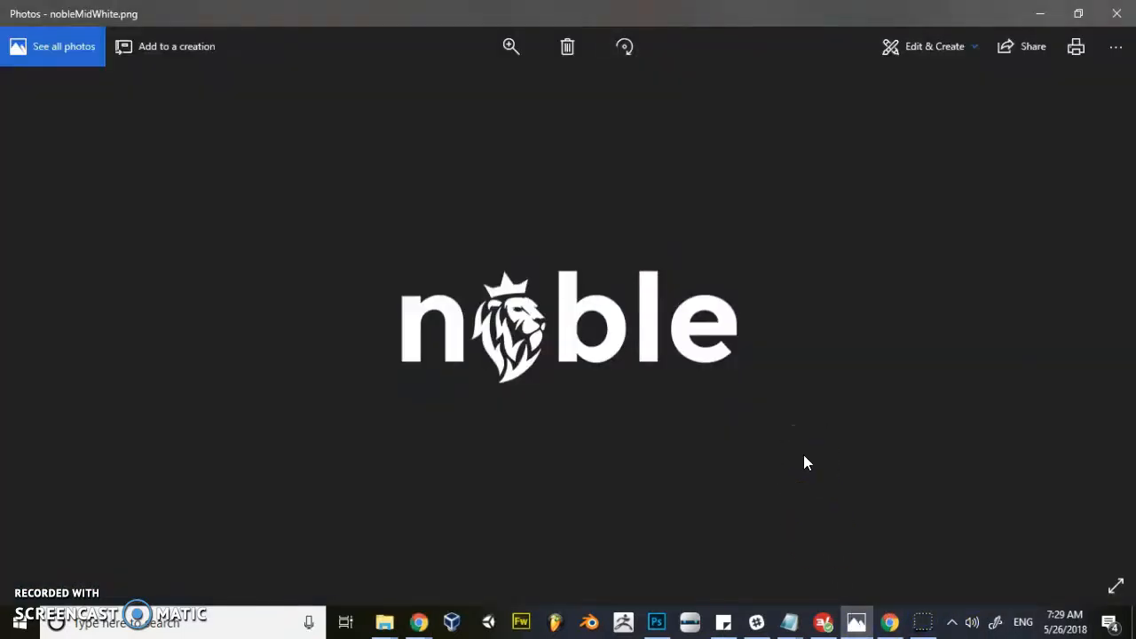
left_click(1053, 16)
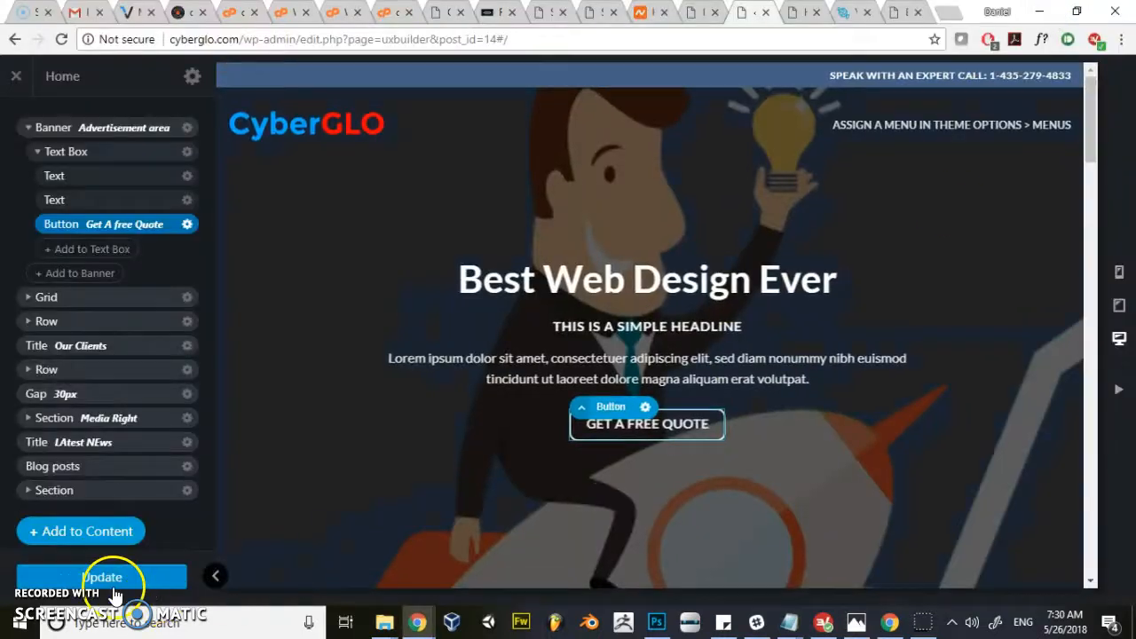